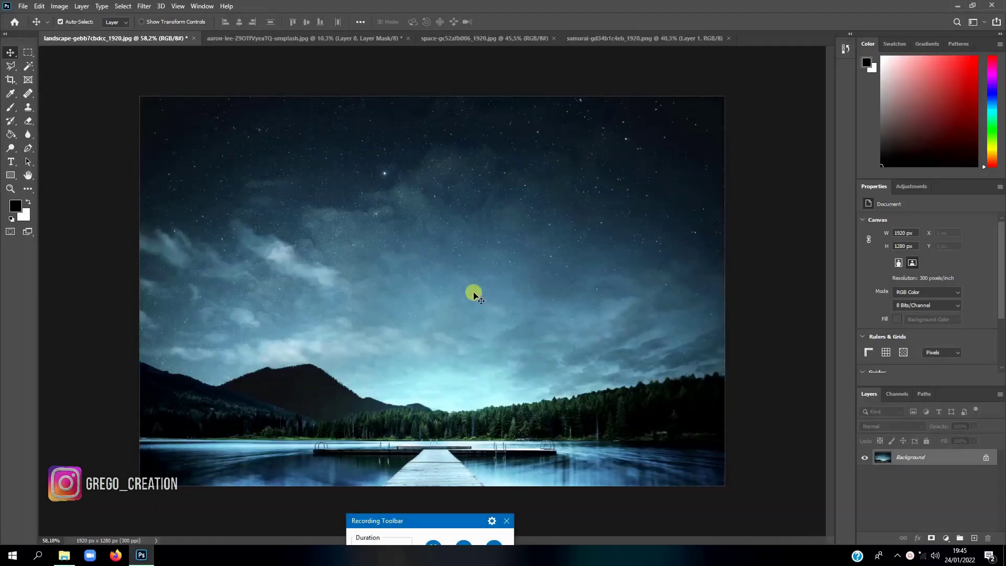
# Step: Cycle through the landscape, space and samurai images, ending on the rock arch document
pyautogui.click(326, 39)
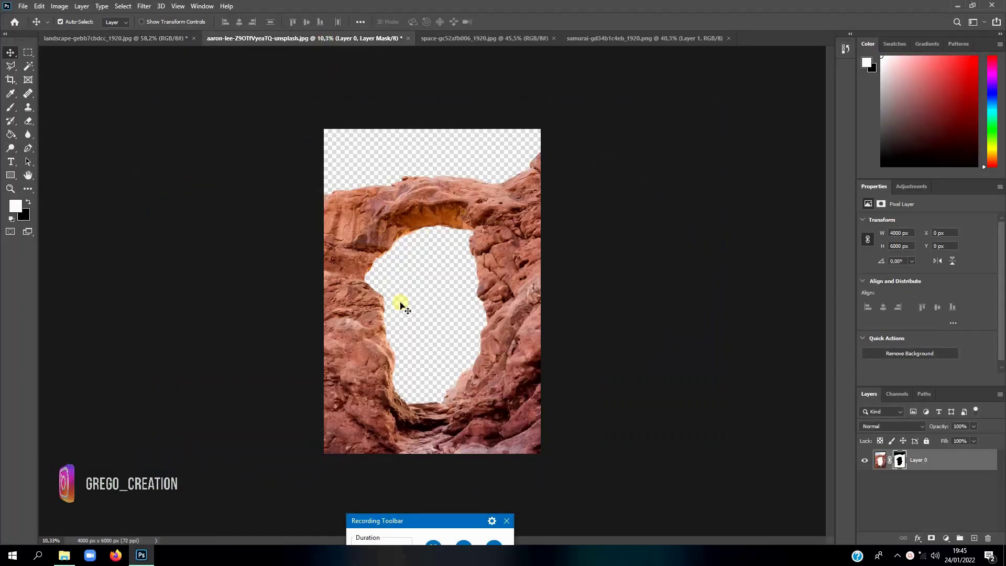
pyautogui.click(495, 39)
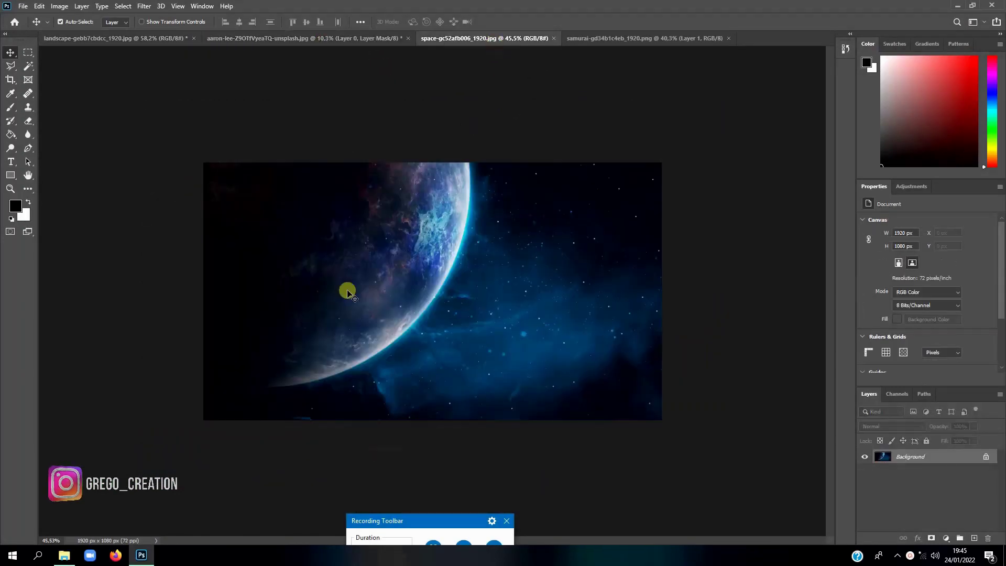
pyautogui.click(631, 37)
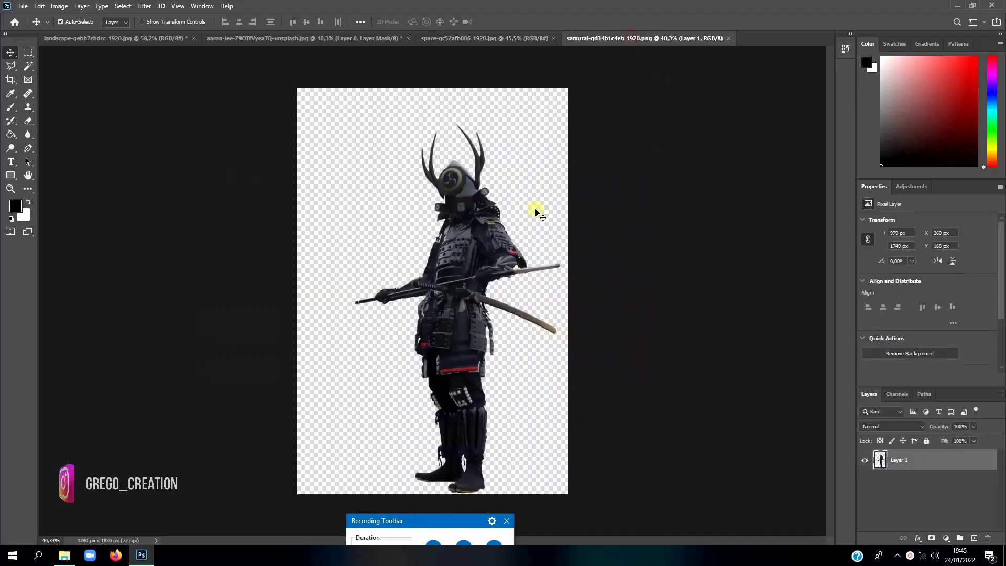
pyautogui.click(155, 37)
pyautogui.click(255, 38)
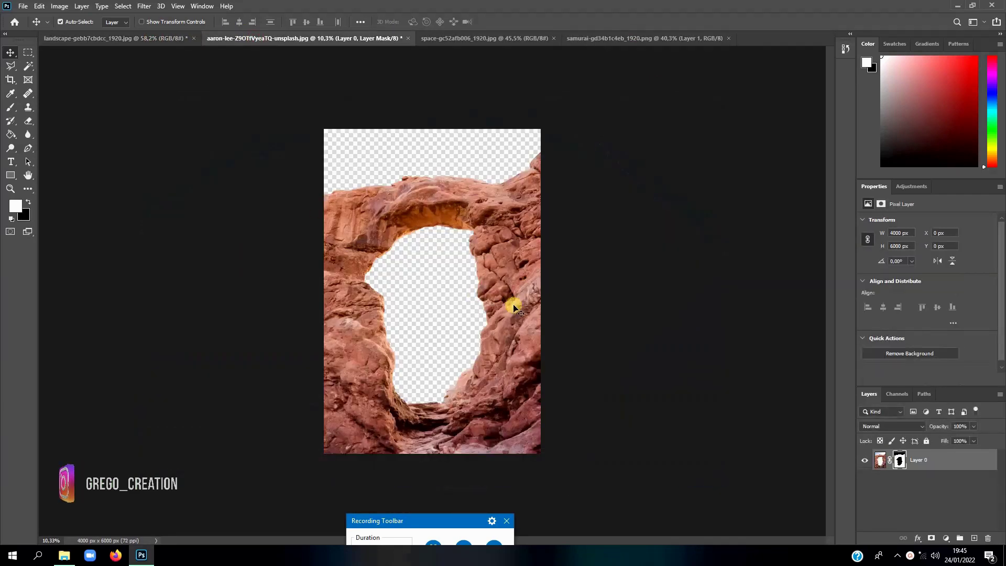
# Step: Copy the masked rock arch layer into the night lake landscape document
pyautogui.moveTo(508, 285); pyautogui.dragTo(426, 307)
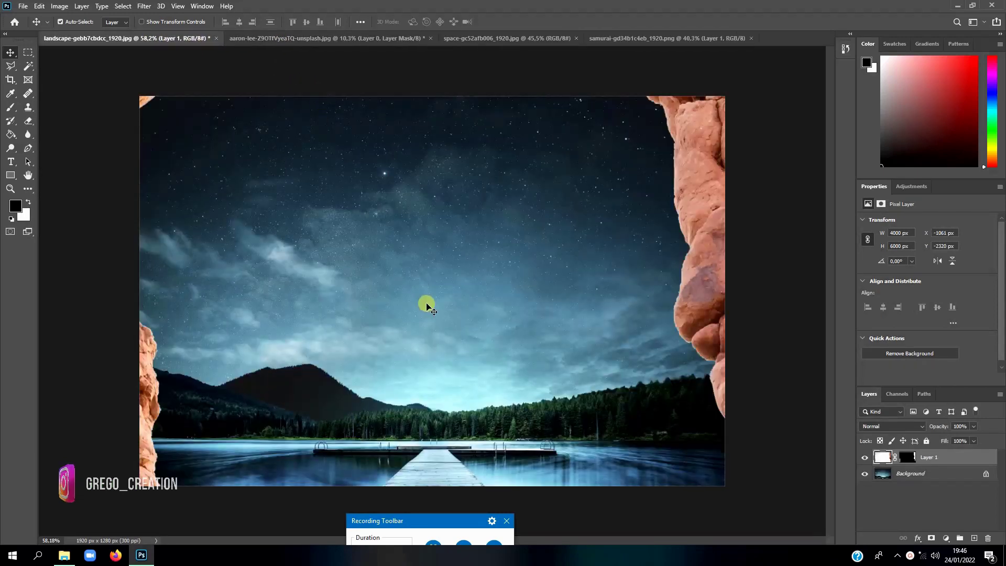
pyautogui.scroll(-2, 427, 307)
pyautogui.scroll(-2, 427, 306)
pyautogui.scroll(-2, 427, 307)
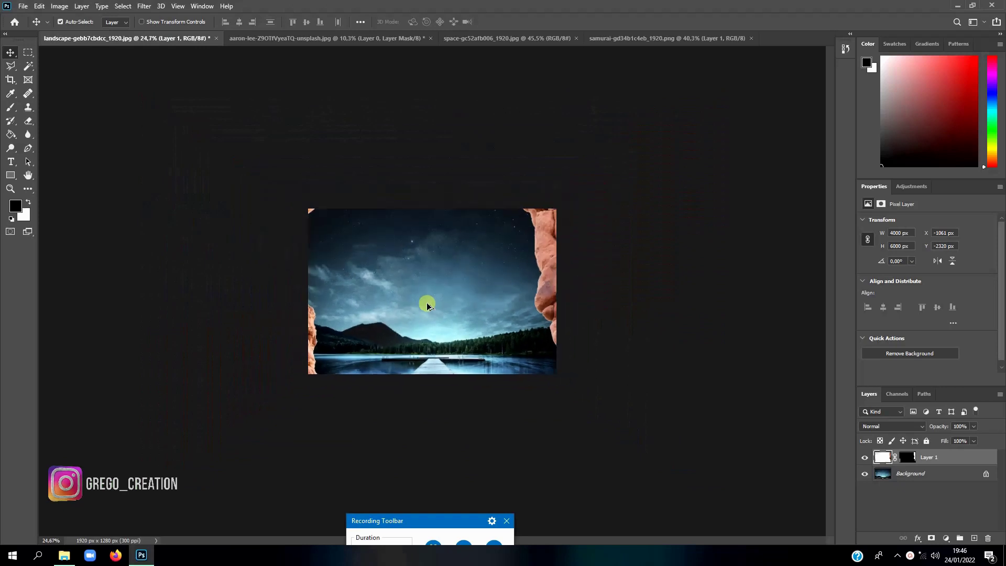
# Step: Free Transform the arch to frame the night sky, aligning its left edge with the canvas
pyautogui.click(38, 6)
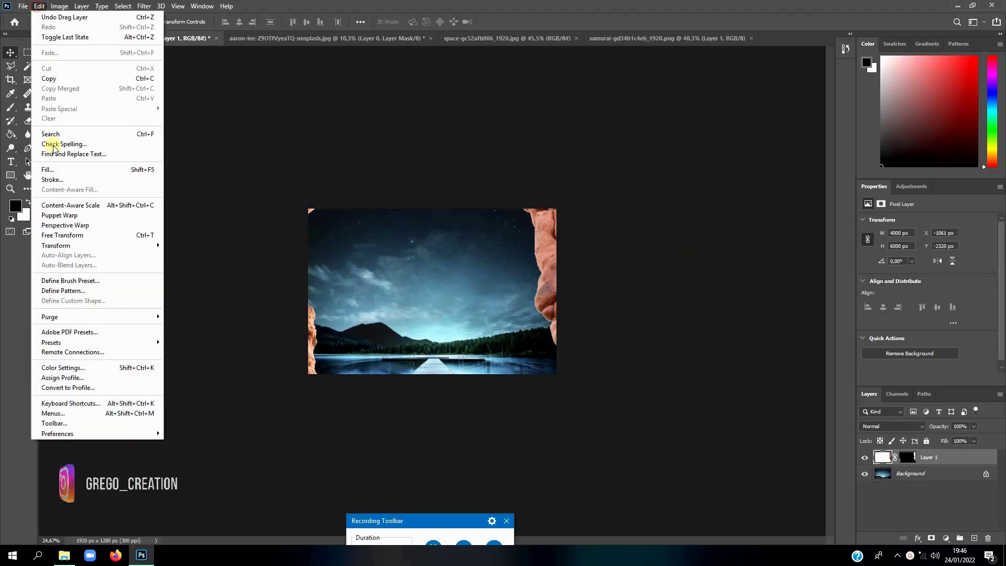
pyautogui.click(82, 235)
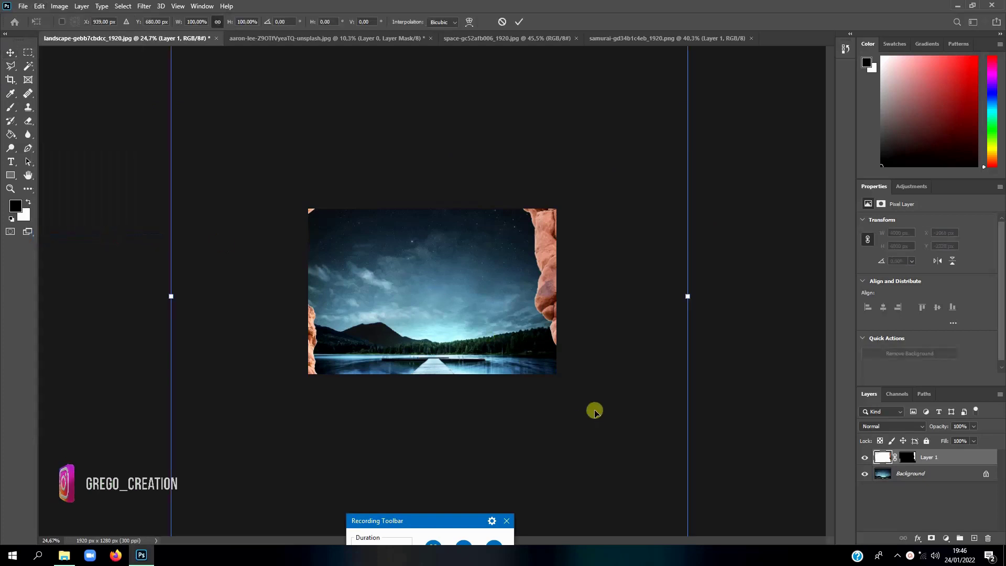
pyautogui.hotkey('ctrl', '0')
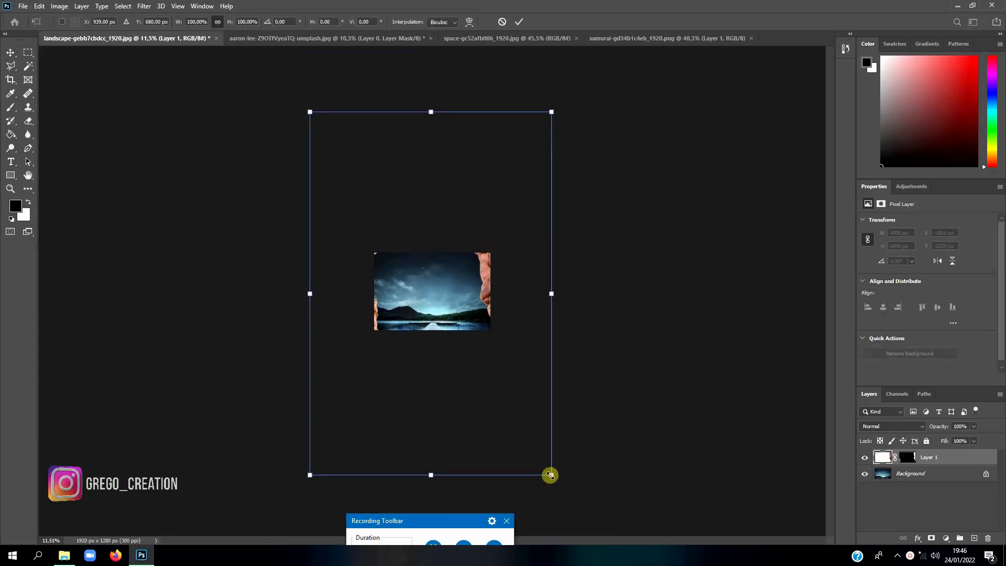
pyautogui.moveTo(550, 475)
pyautogui.mouseDown()
pyautogui.moveTo(389, 216)
pyautogui.moveTo(423, 302)
pyautogui.mouseUp()
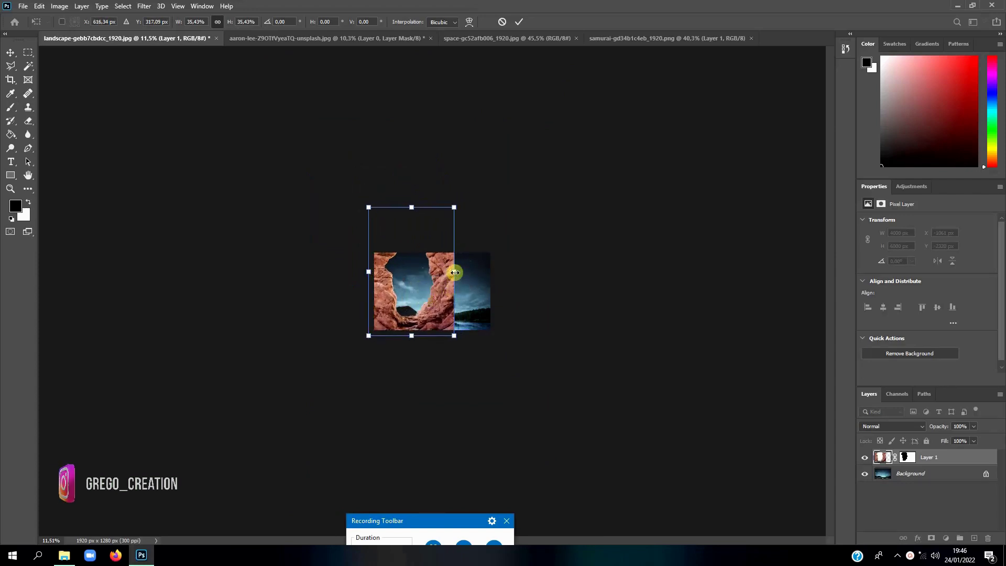
pyautogui.moveTo(454, 272); pyautogui.dragTo(490, 271)
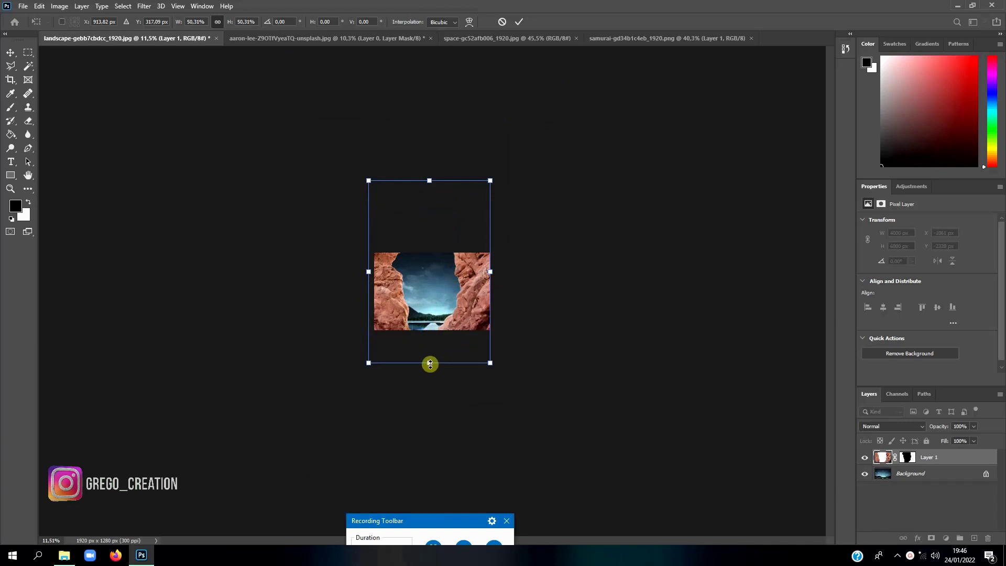
pyautogui.moveTo(430, 364)
pyautogui.mouseDown()
pyautogui.moveTo(429, 330)
pyautogui.moveTo(430, 347)
pyautogui.mouseUp()
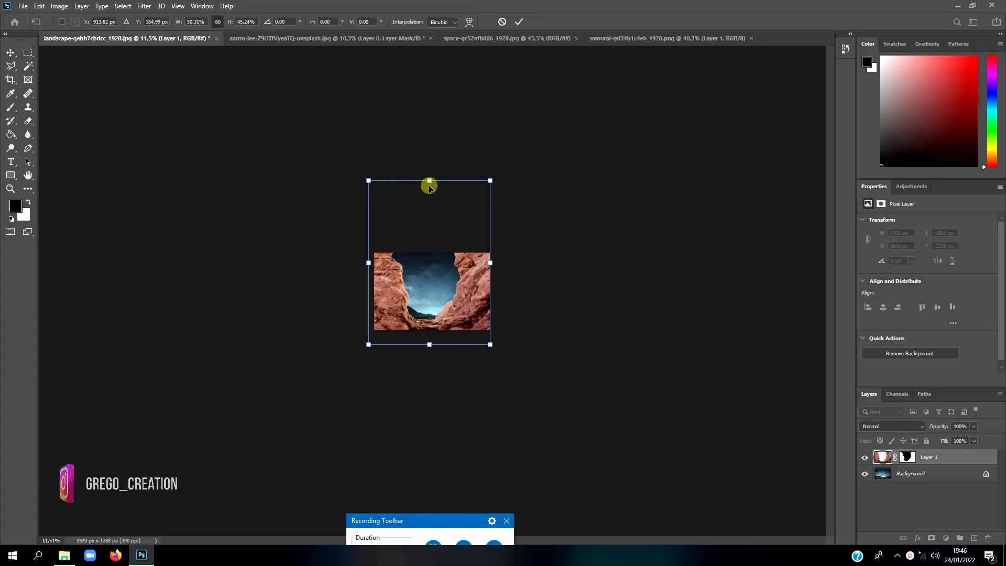
pyautogui.moveTo(429, 181); pyautogui.dragTo(428, 223)
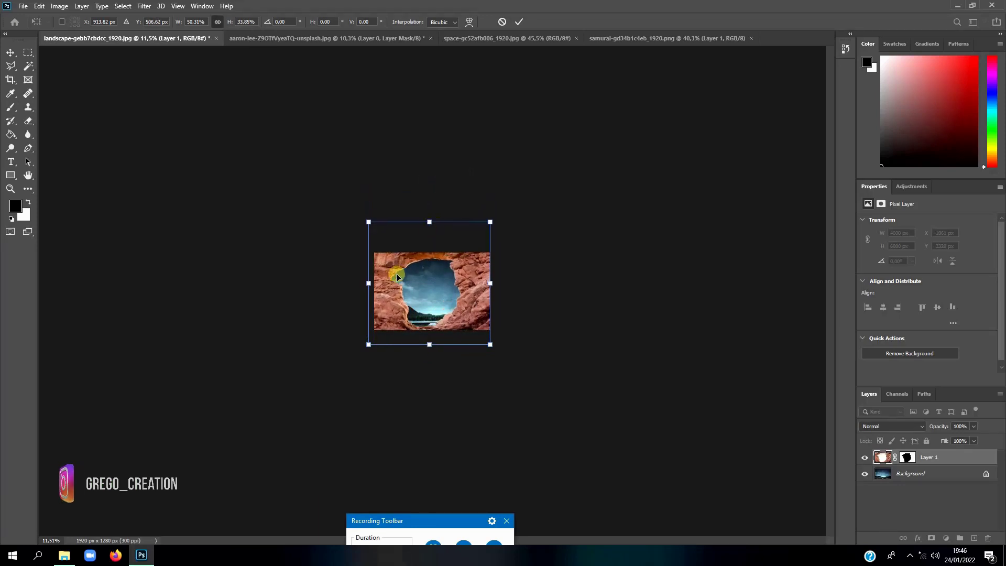
pyautogui.moveTo(369, 282); pyautogui.dragTo(374, 283)
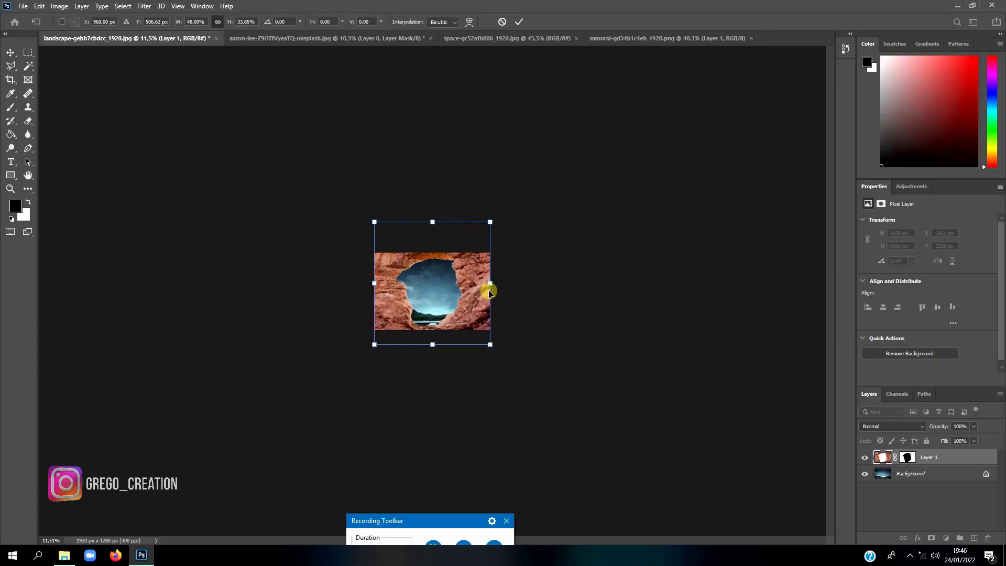
pyautogui.click(518, 21)
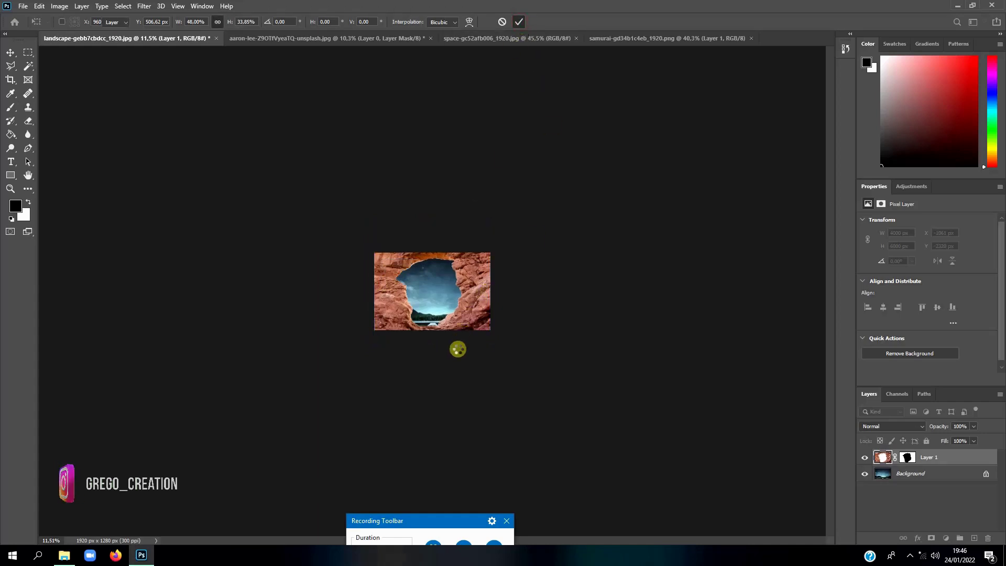
pyautogui.hotkey('ctrl', '+')
pyautogui.hotkey('ctrl', '+')
pyautogui.hotkey('ctrl', '+')
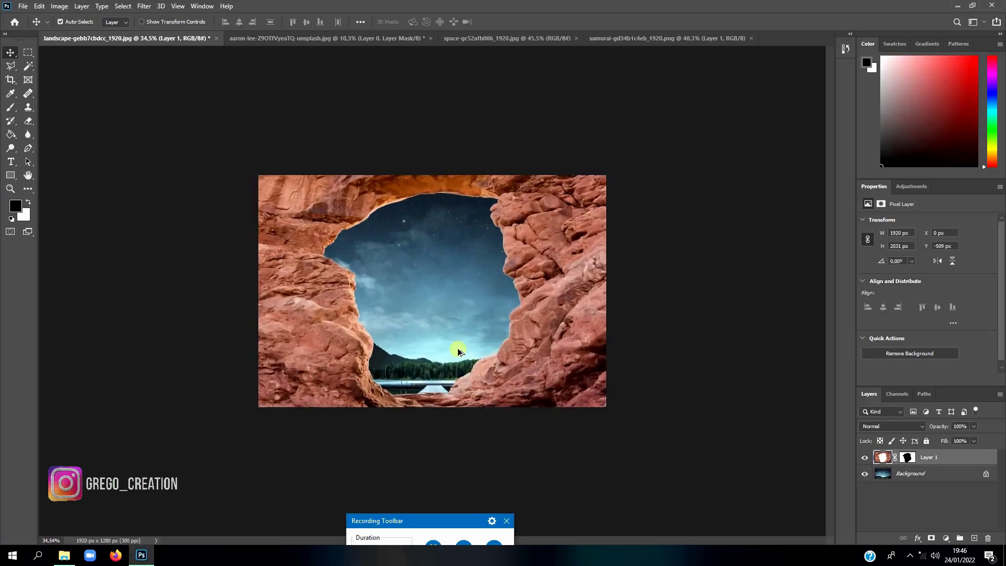
pyautogui.hotkey('ctrl', '+')
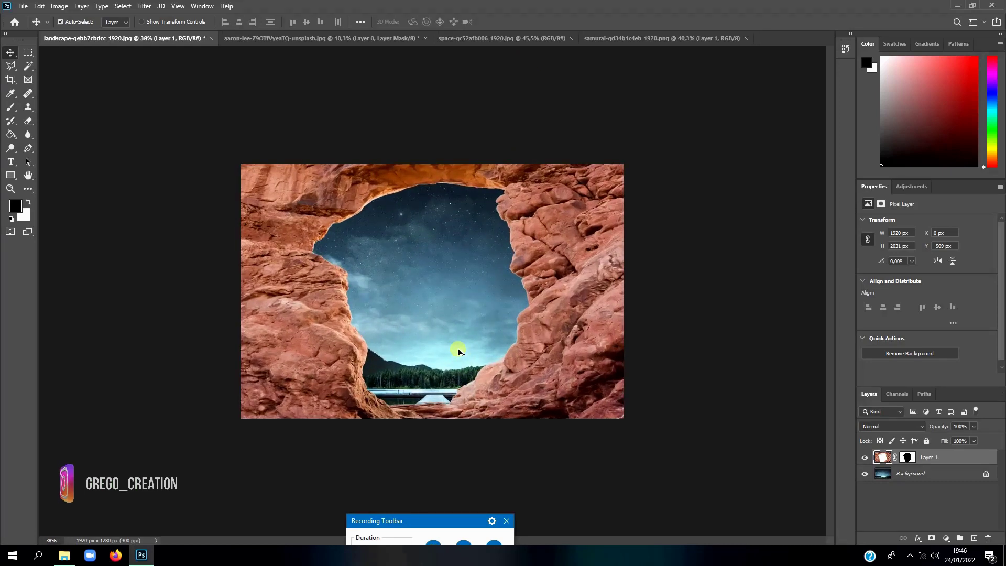
# Step: Free Transform the arch slightly shorter by raising its bottom edge
pyautogui.press('ctrl')
pyautogui.hotkey('ctrl', 't')
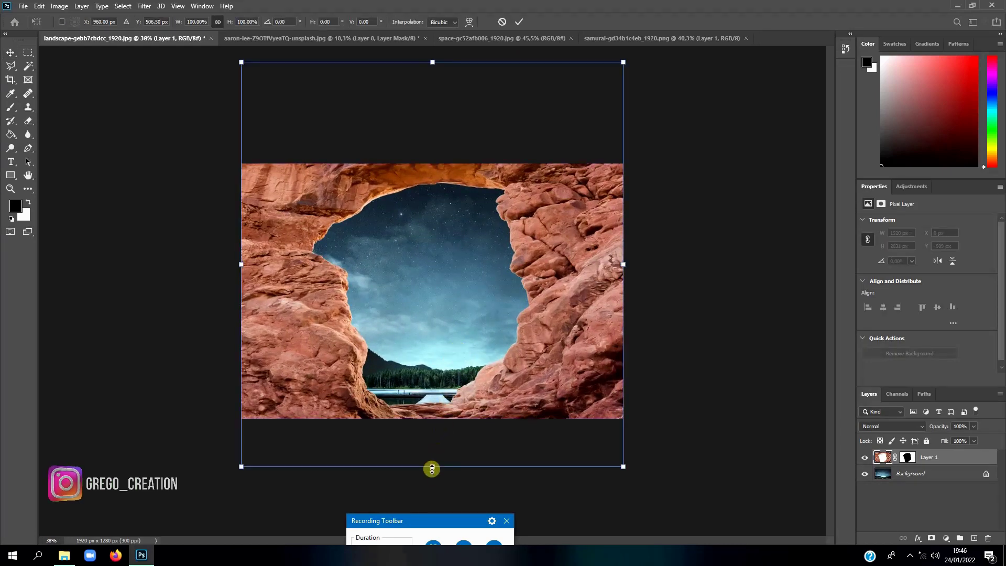
pyautogui.moveTo(432, 467); pyautogui.dragTo(433, 441)
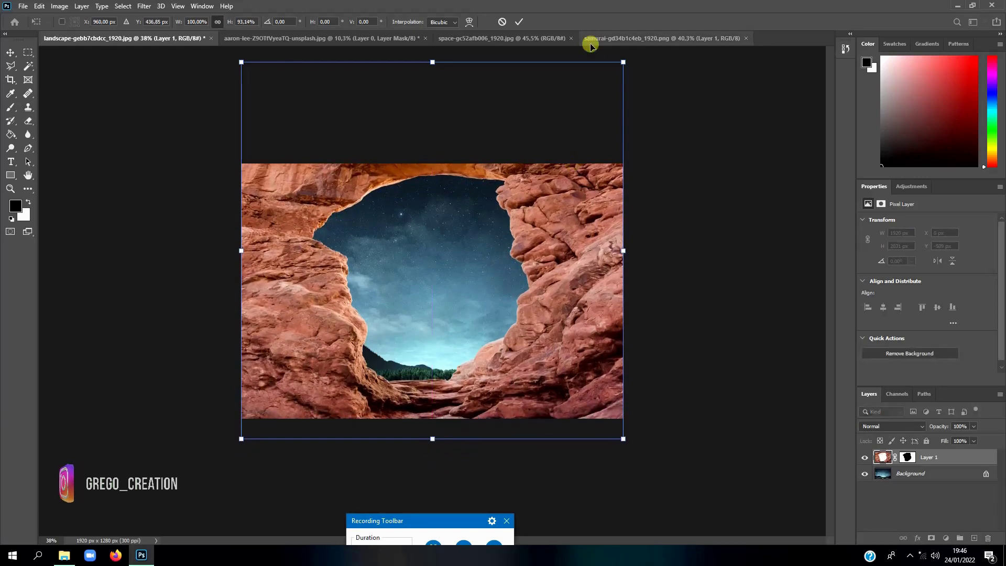
pyautogui.click(518, 21)
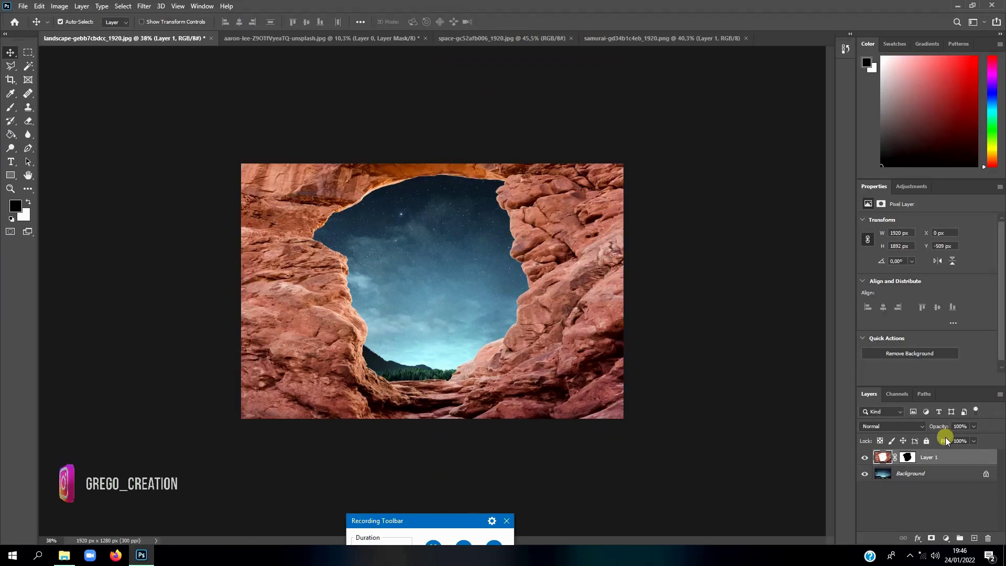
# Step: Apply the arch layer's mask permanently to Layer 1
pyautogui.click(910, 460)
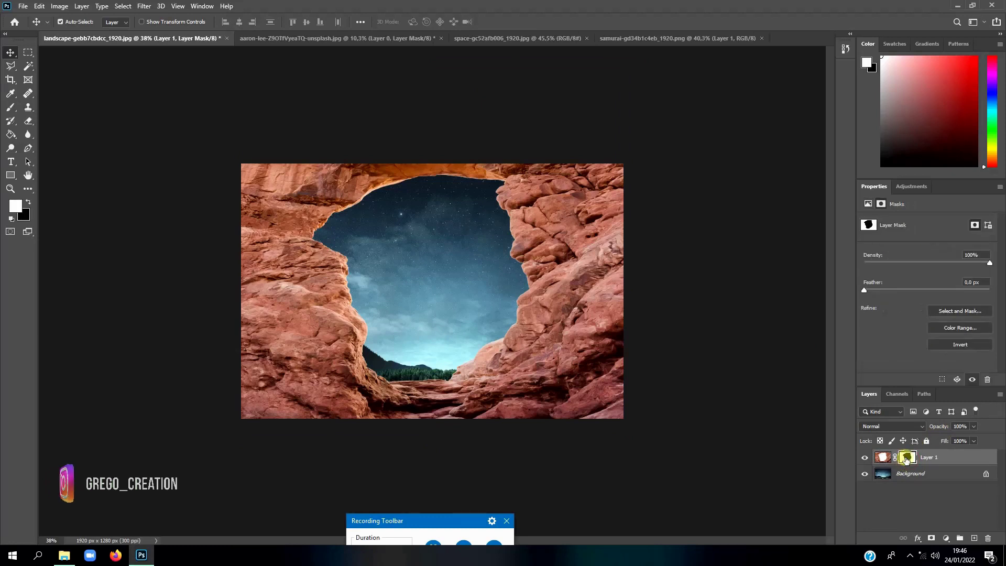
pyautogui.rightClick(910, 458)
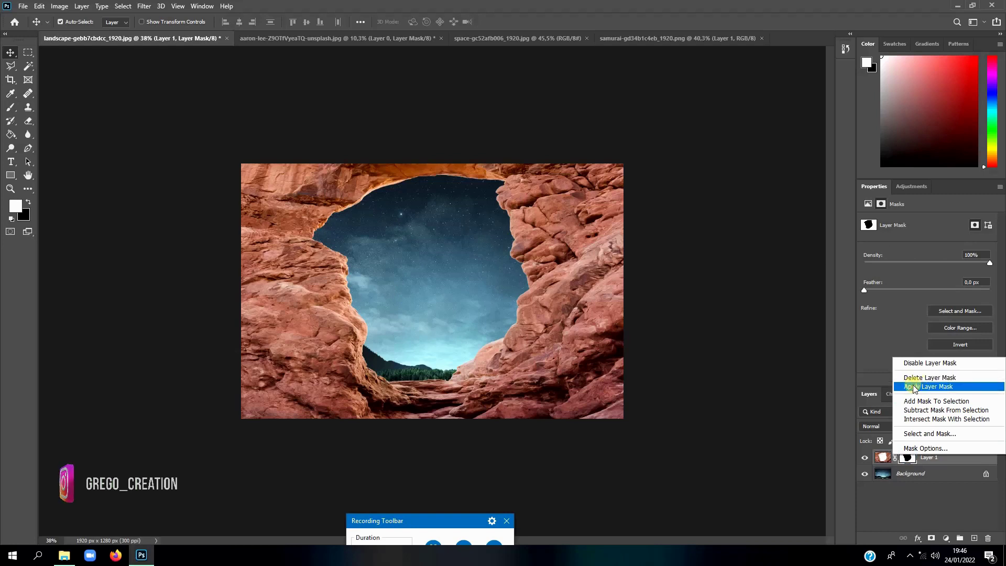
pyautogui.click(936, 388)
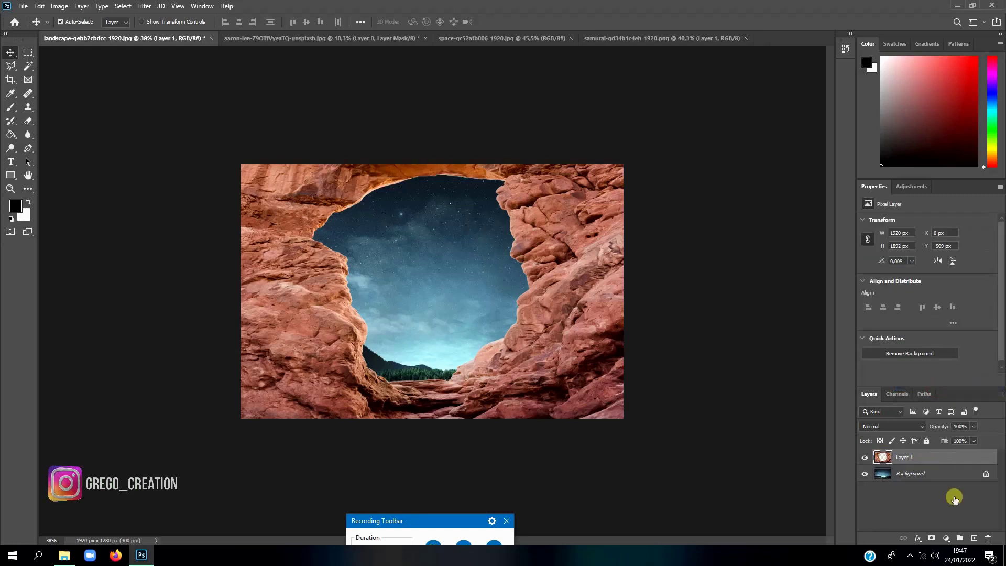
# Step: Add a Levels adjustment clipped to Layer 1 with output white lowered to about 55
pyautogui.click(947, 540)
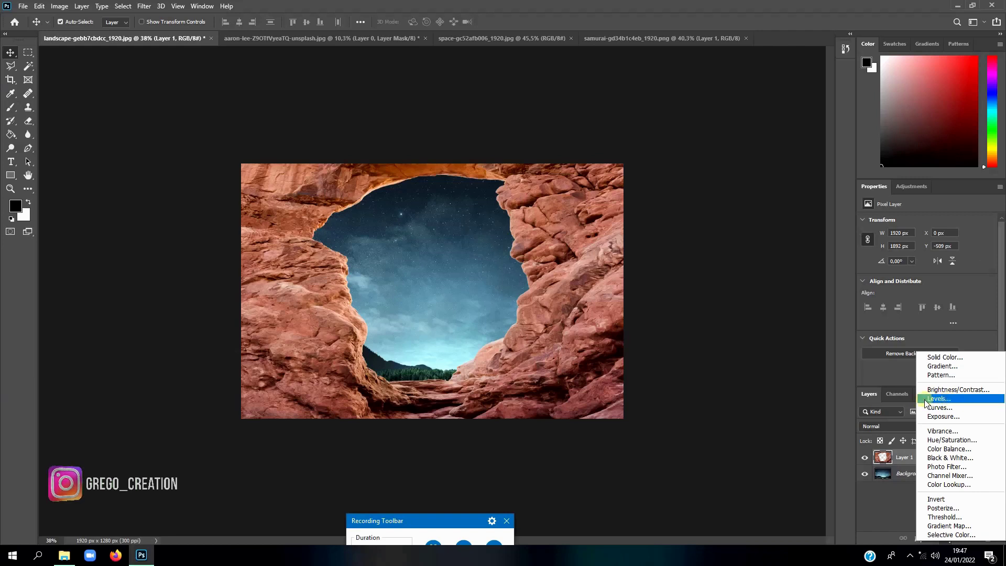
pyautogui.click(947, 399)
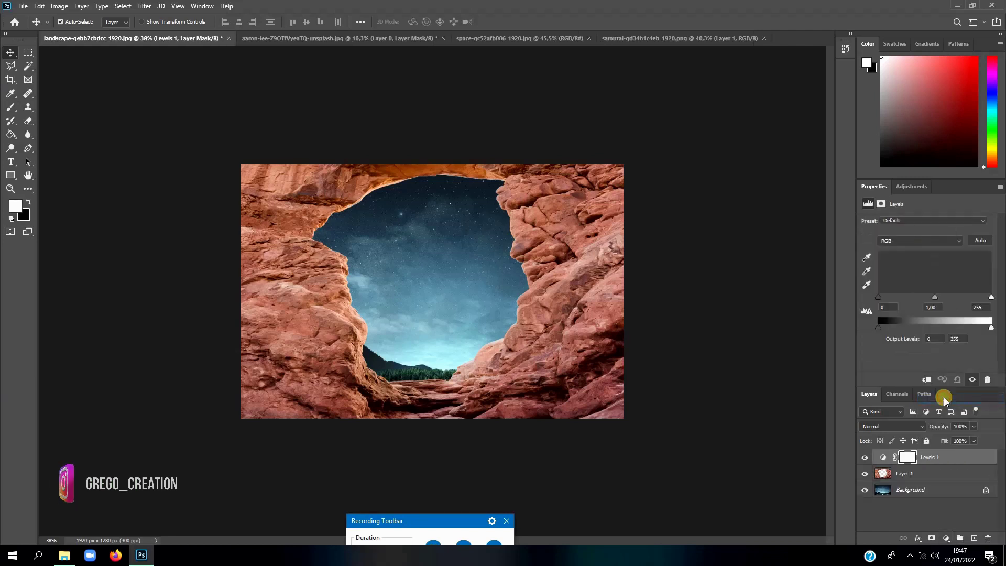
pyautogui.click(927, 380)
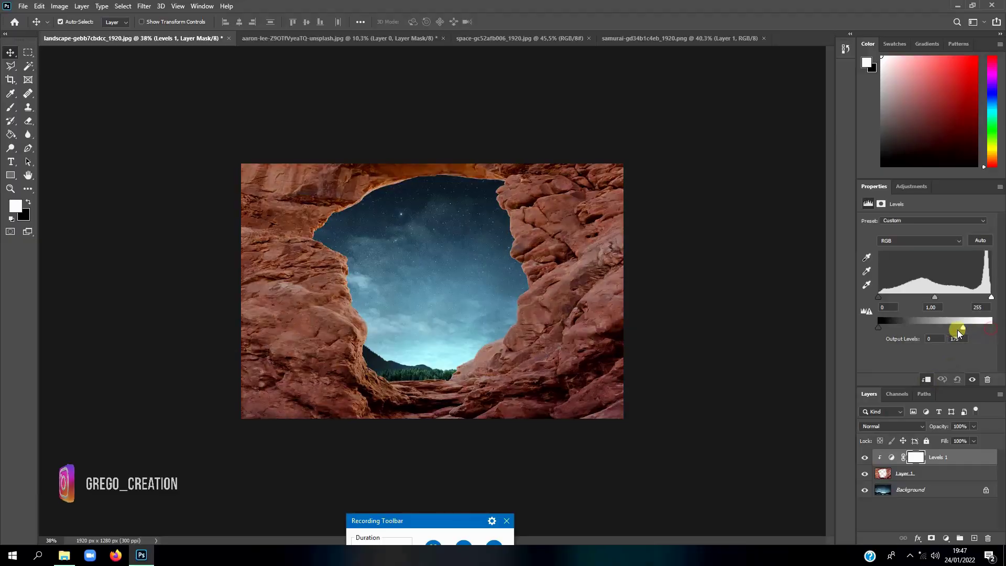
pyautogui.moveTo(990, 329); pyautogui.dragTo(918, 332)
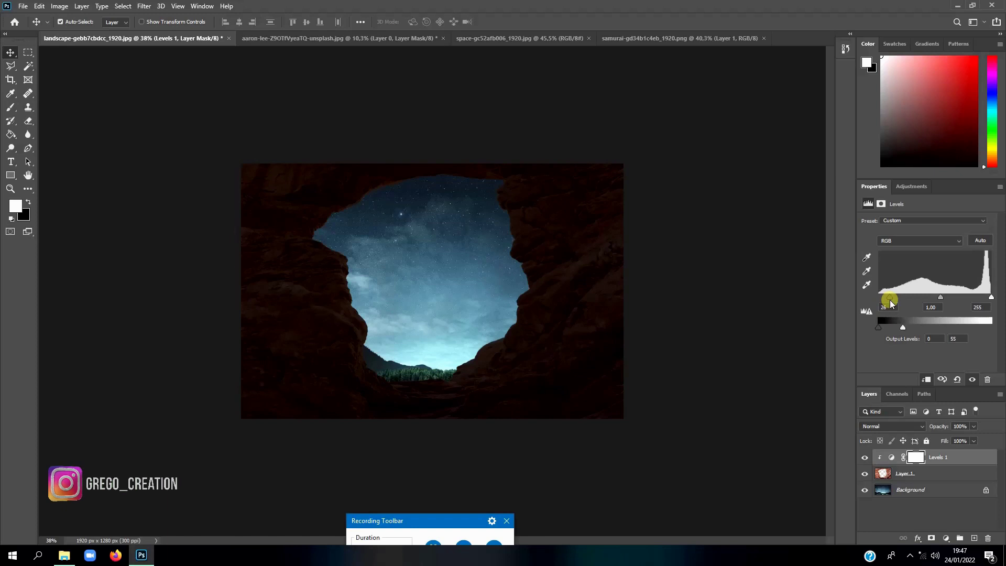
pyautogui.click(917, 459)
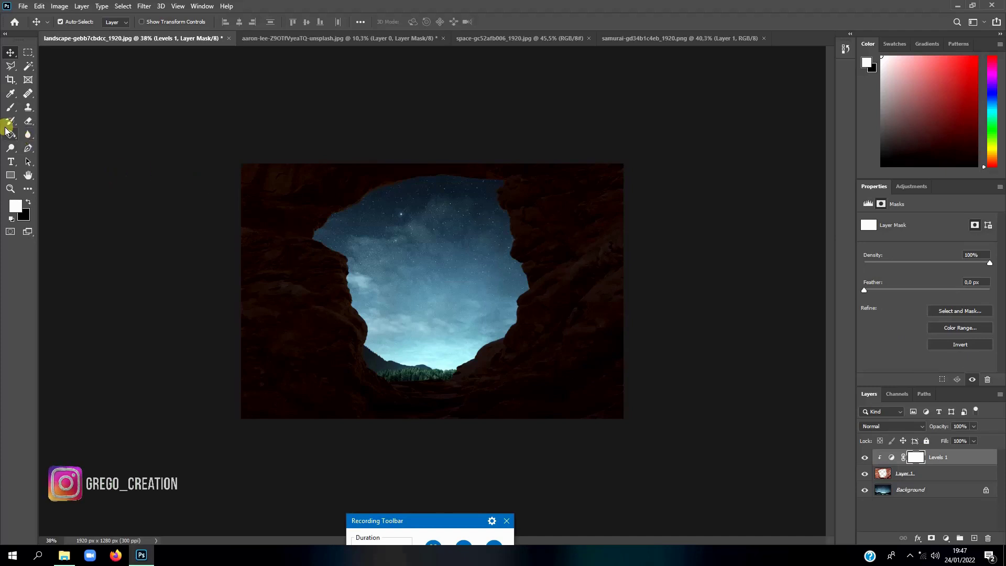
# Step: Paint black on the Levels mask with an enlarged soft brush along the arch's top rim
pyautogui.click(10, 108)
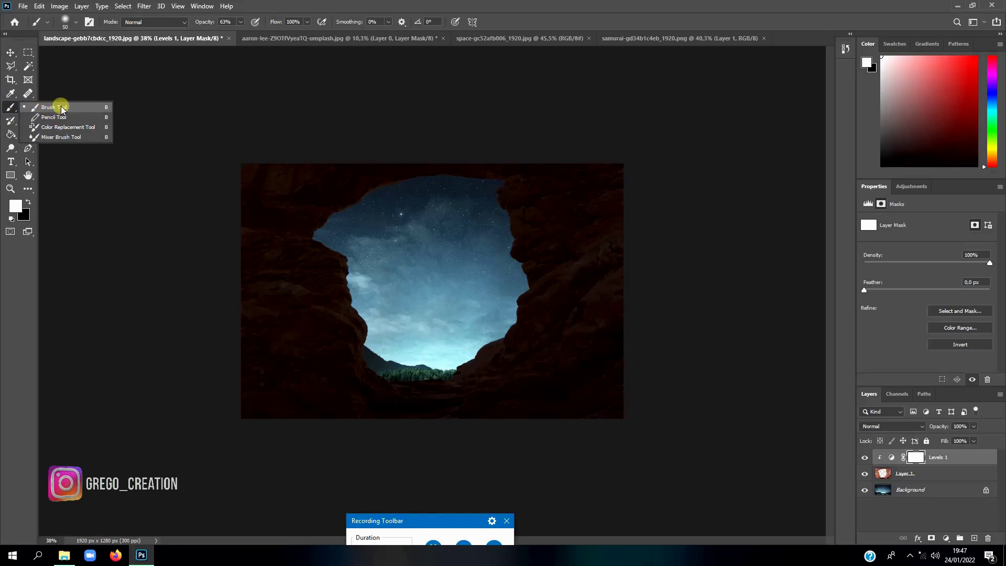
pyautogui.click(62, 108)
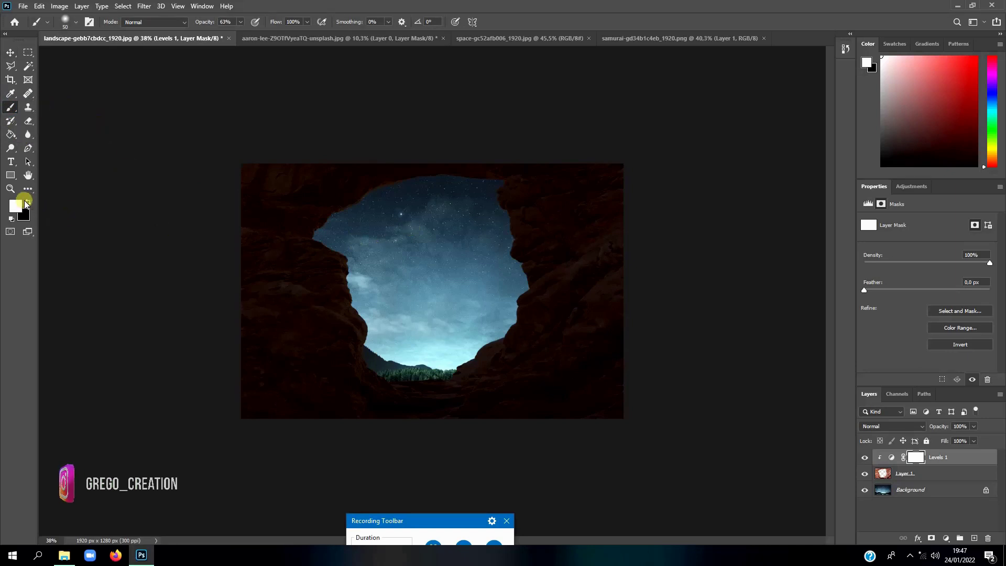
pyautogui.click(29, 202)
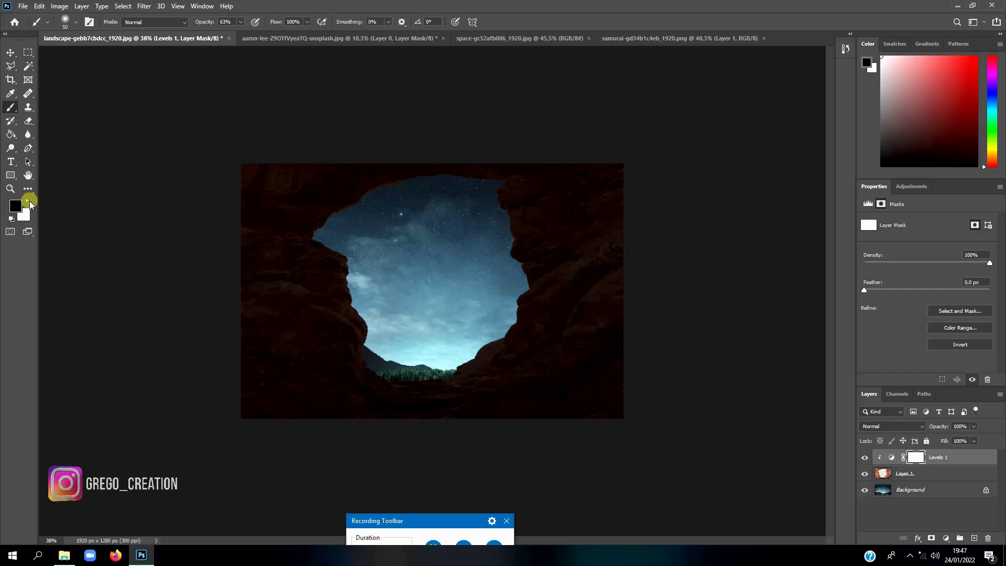
pyautogui.click(15, 217)
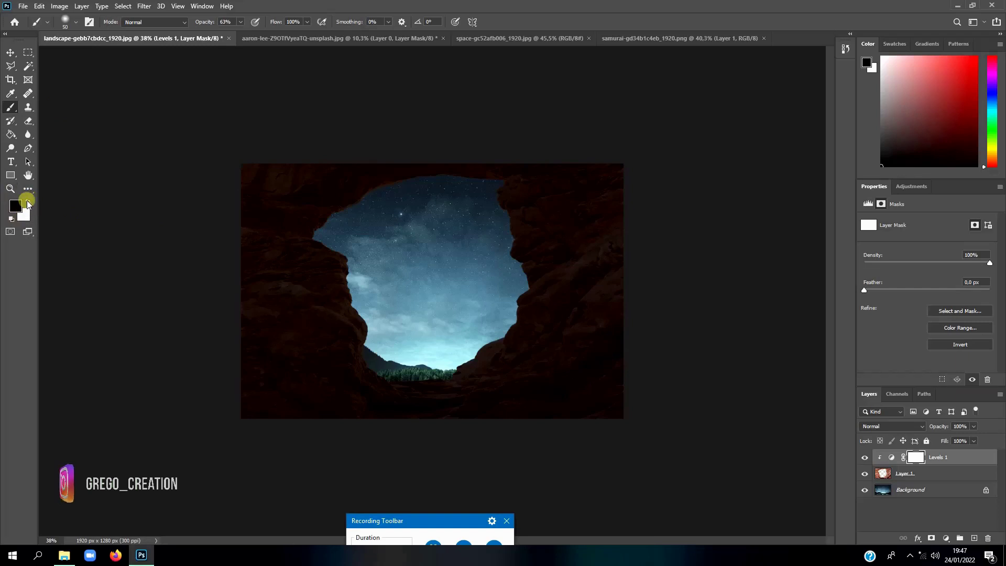
pyautogui.press(']')
pyautogui.press(']')
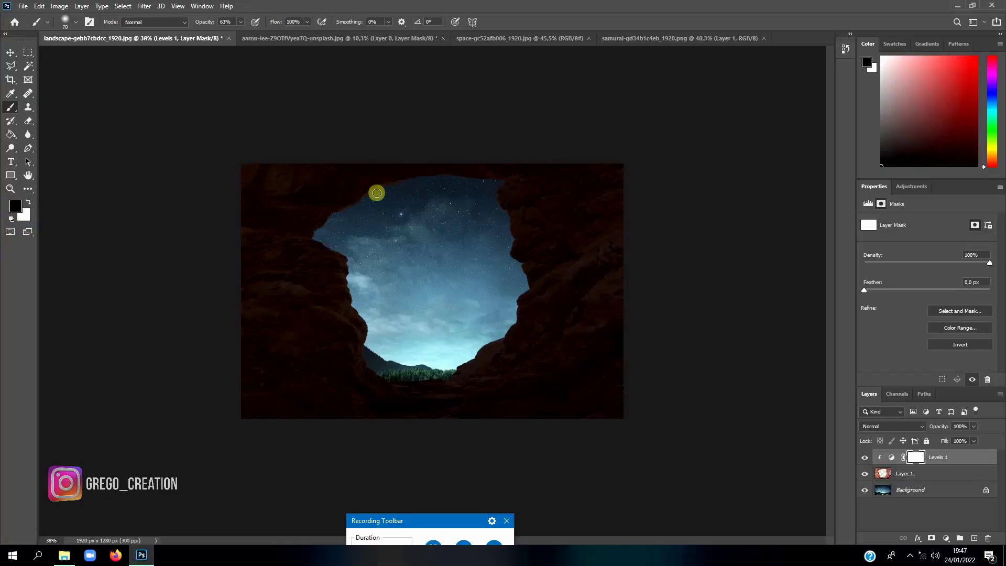
pyautogui.press(']')
pyautogui.press(']')
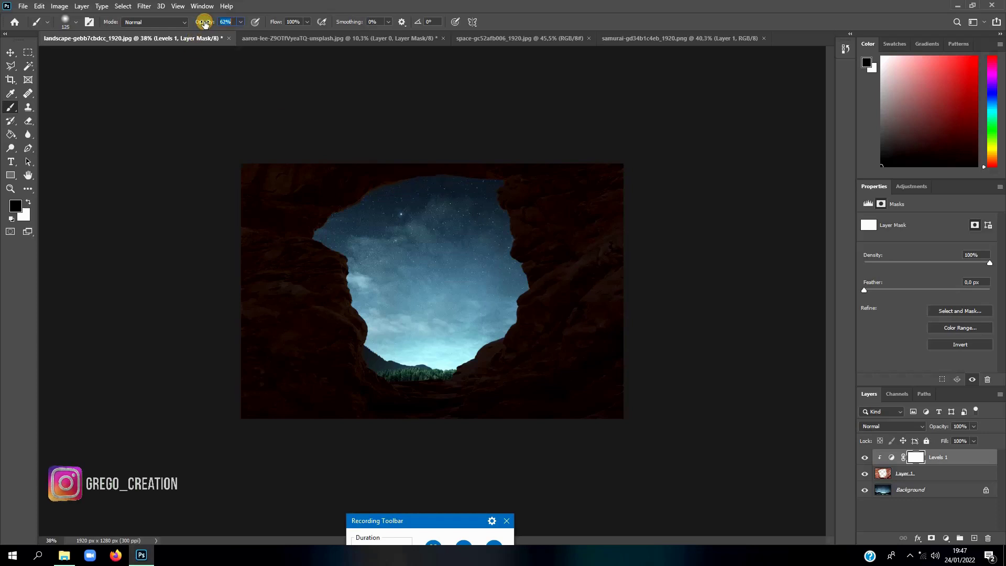
pyautogui.moveTo(471, 188)
pyautogui.mouseDown()
pyautogui.moveTo(400, 178)
pyautogui.moveTo(321, 228)
pyautogui.moveTo(350, 270)
pyautogui.moveTo(375, 374)
pyautogui.moveTo(416, 381)
pyautogui.moveTo(458, 369)
pyautogui.moveTo(500, 335)
pyautogui.moveTo(522, 298)
pyautogui.moveTo(503, 184)
pyautogui.moveTo(494, 175)
pyautogui.moveTo(432, 186)
pyautogui.mouseUp()
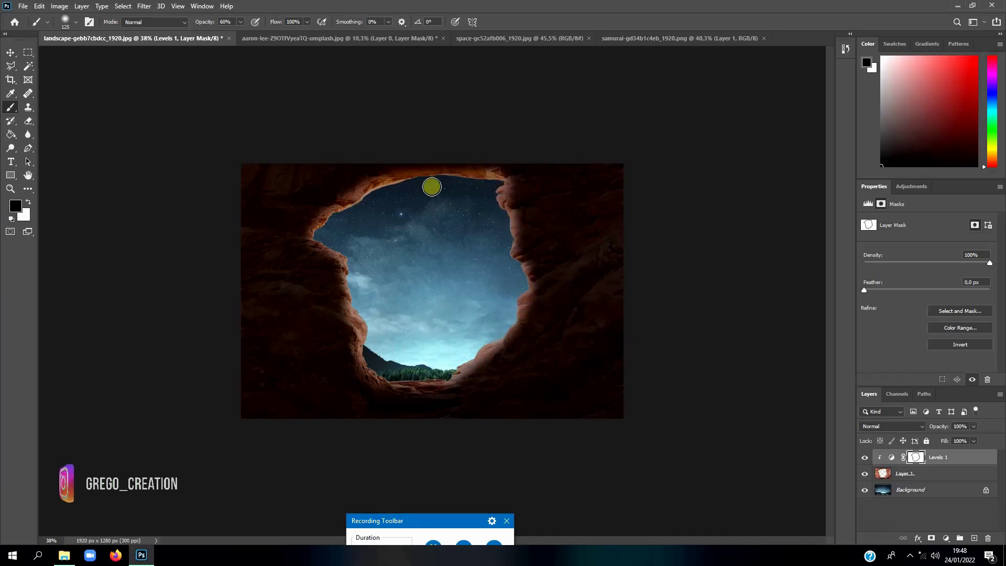
# Step: At 20% brush opacity, lightly paint the lower rock and left arch edge with a bigger brush
pyautogui.moveTo(209, 23); pyautogui.dragTo(208, 23)
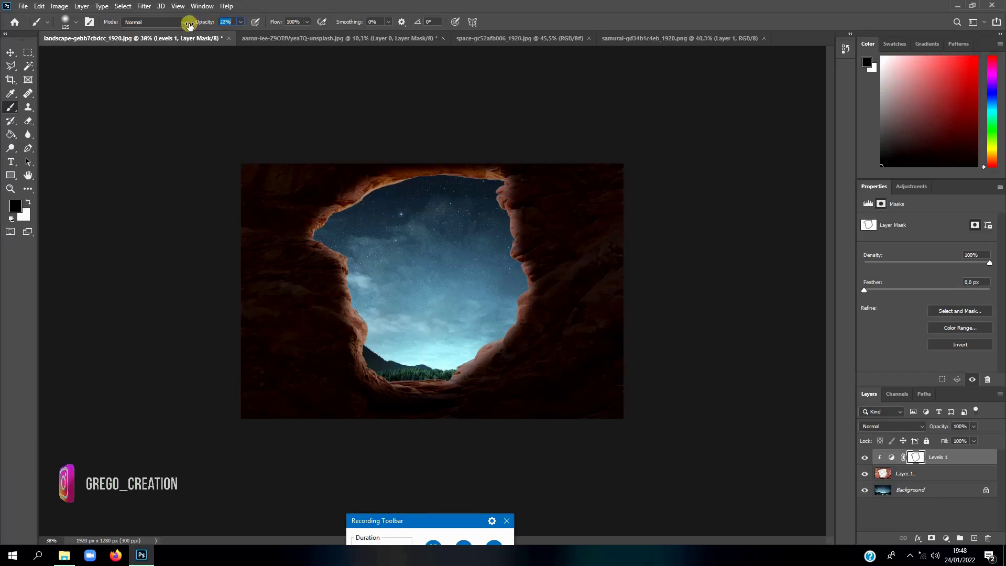
pyautogui.click(365, 331)
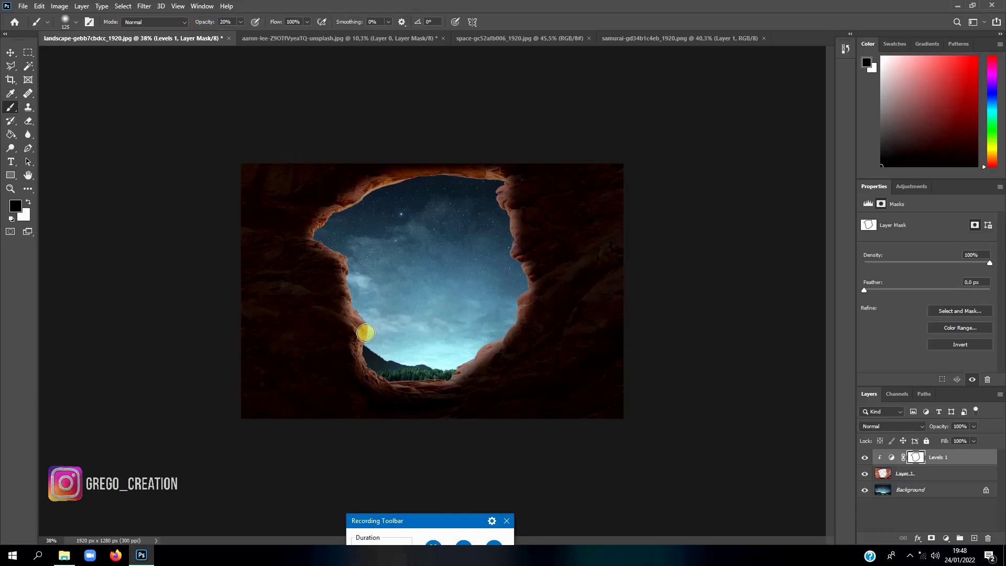
pyautogui.press(']')
pyautogui.press(']')
pyautogui.press(']')
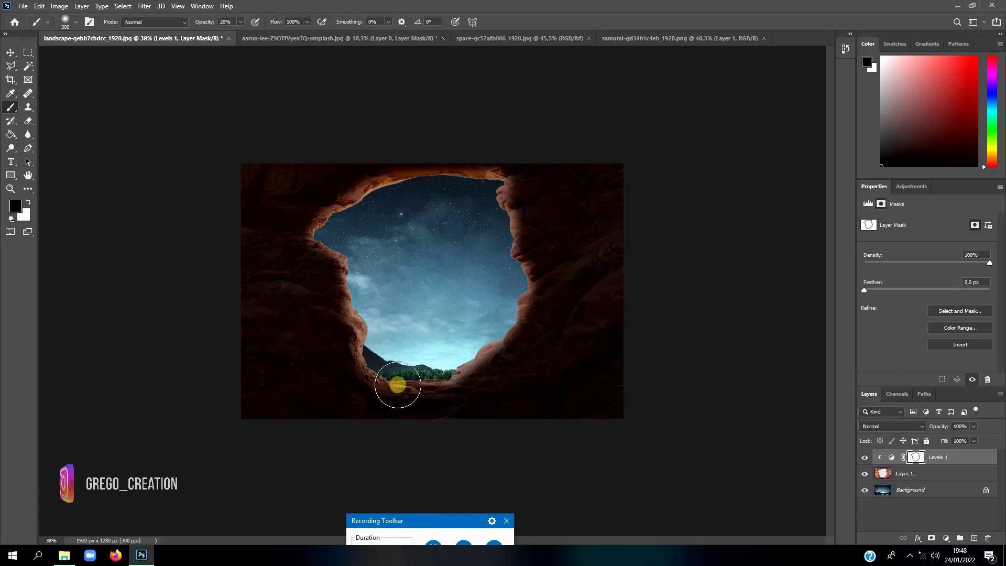
pyautogui.moveTo(418, 387); pyautogui.dragTo(482, 376)
pyautogui.moveTo(337, 279)
pyautogui.mouseDown()
pyautogui.moveTo(339, 268)
pyautogui.moveTo(512, 220)
pyautogui.moveTo(520, 234)
pyautogui.moveTo(492, 206)
pyautogui.moveTo(380, 190)
pyautogui.moveTo(328, 213)
pyautogui.moveTo(519, 318)
pyautogui.mouseUp()
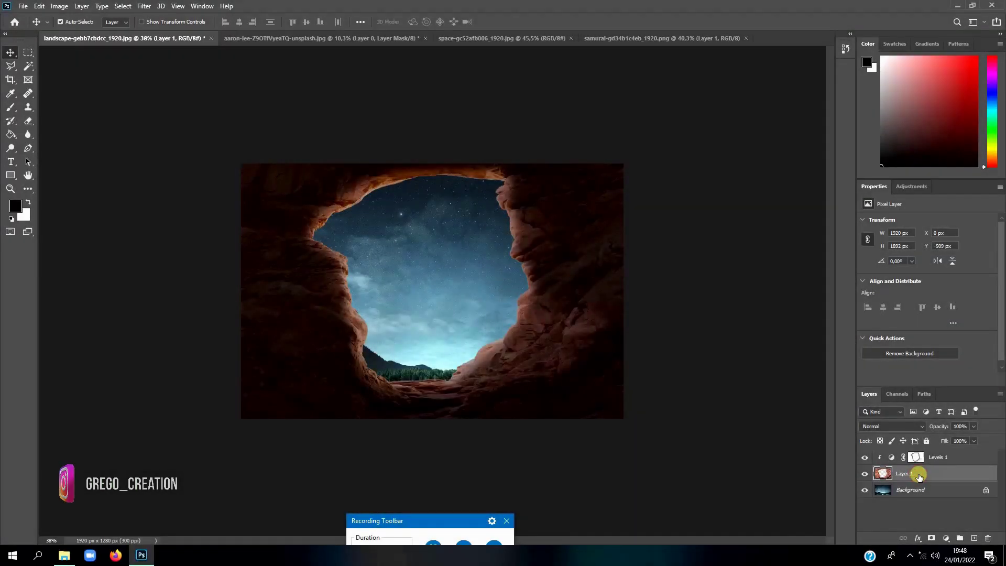
pyautogui.click(946, 539)
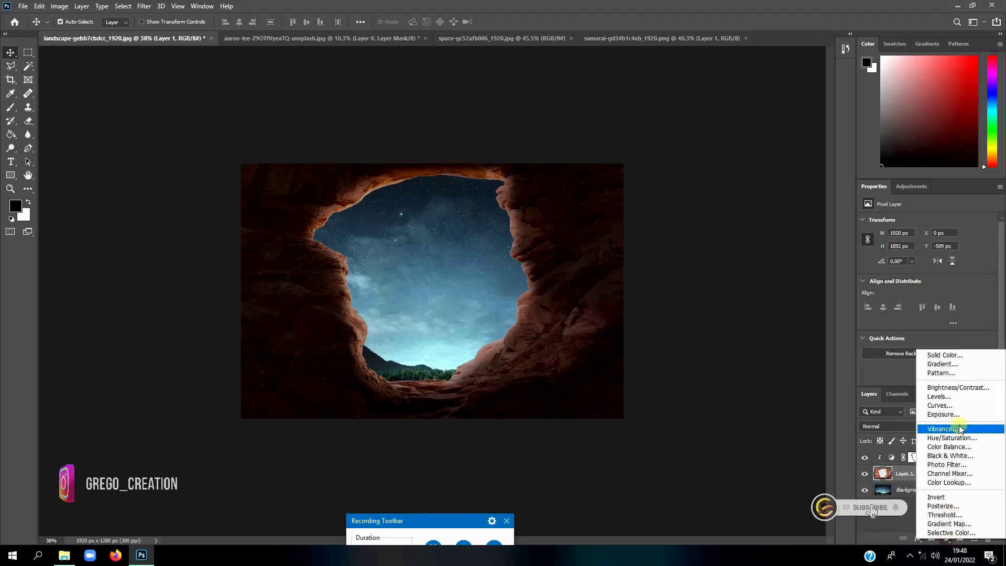
# Step: Add Color Balance with midtones Cyan/Red -43, Magenta/Green -24, Yellow/Blue -17
pyautogui.click(940, 447)
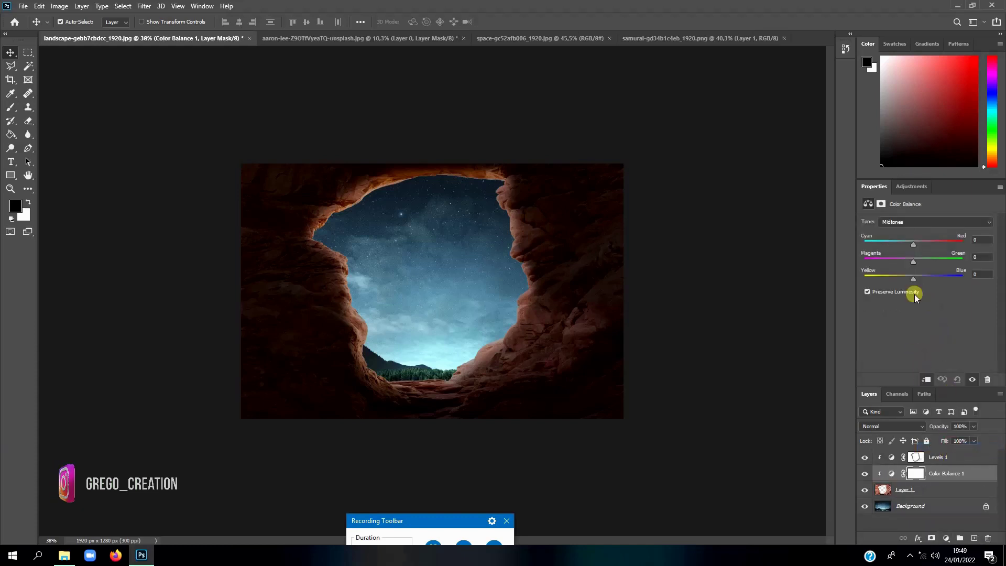
pyautogui.click(913, 278)
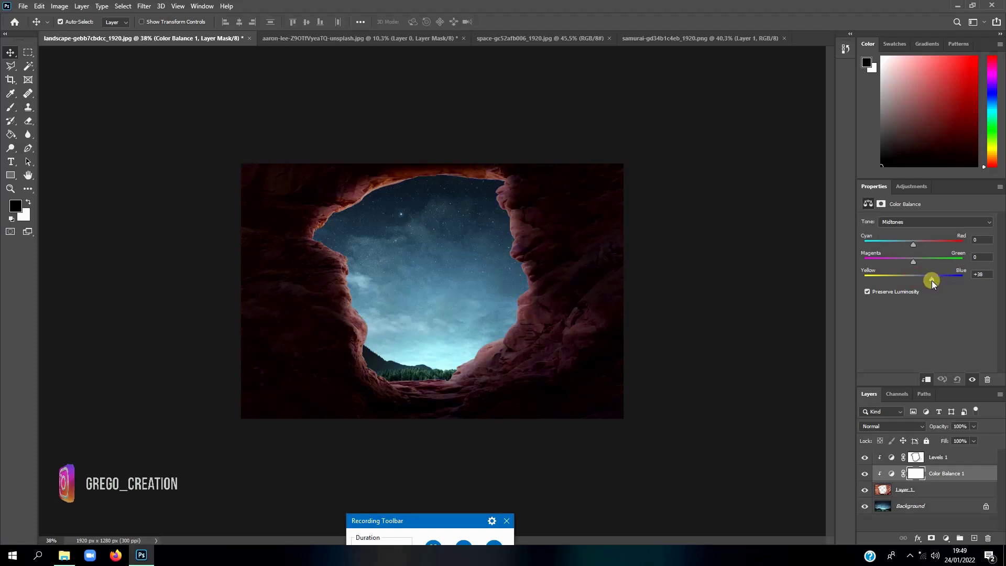
pyautogui.moveTo(932, 281); pyautogui.dragTo(930, 281)
pyautogui.moveTo(919, 245); pyautogui.dragTo(908, 246)
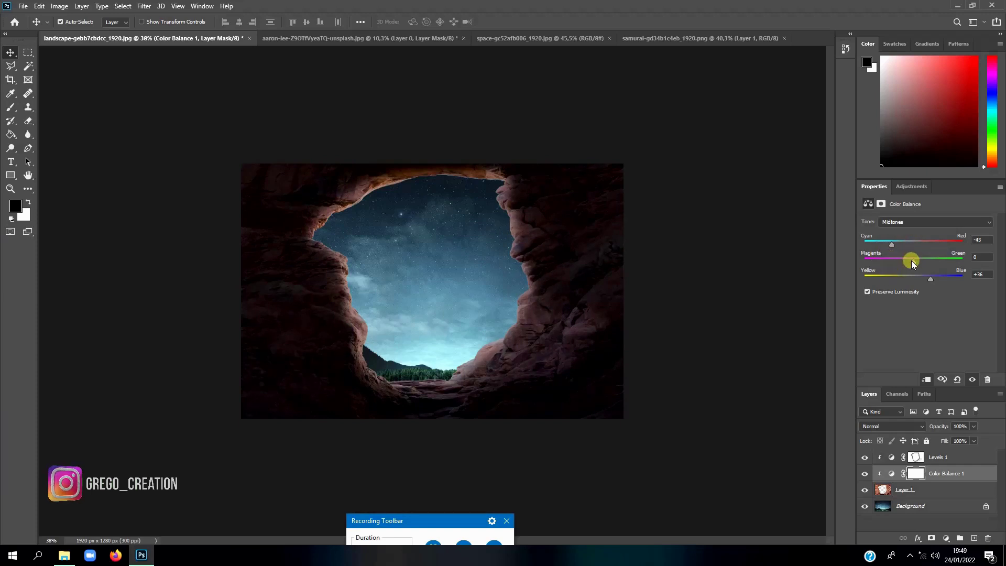
pyautogui.moveTo(911, 261); pyautogui.dragTo(924, 263)
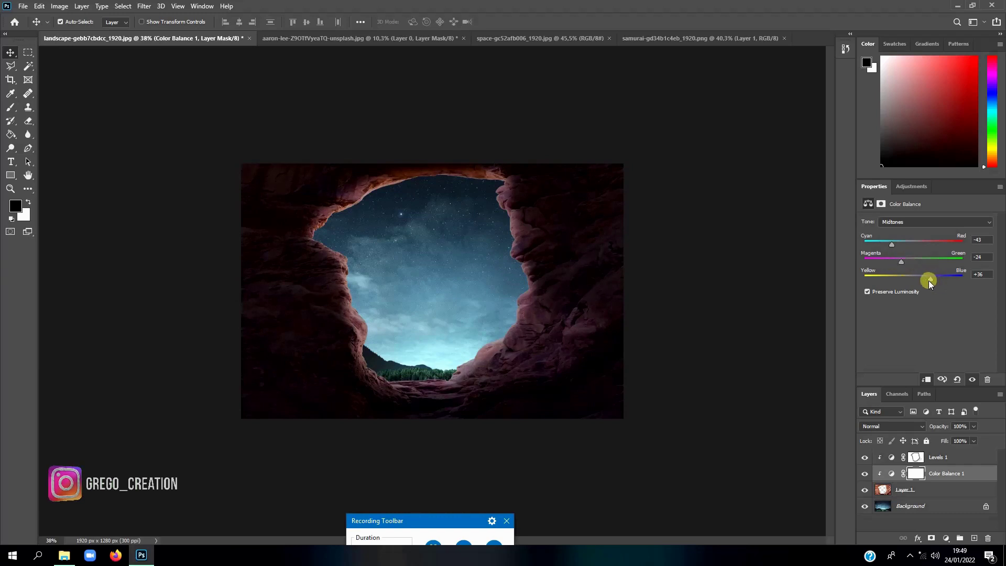
pyautogui.moveTo(929, 281); pyautogui.dragTo(911, 284)
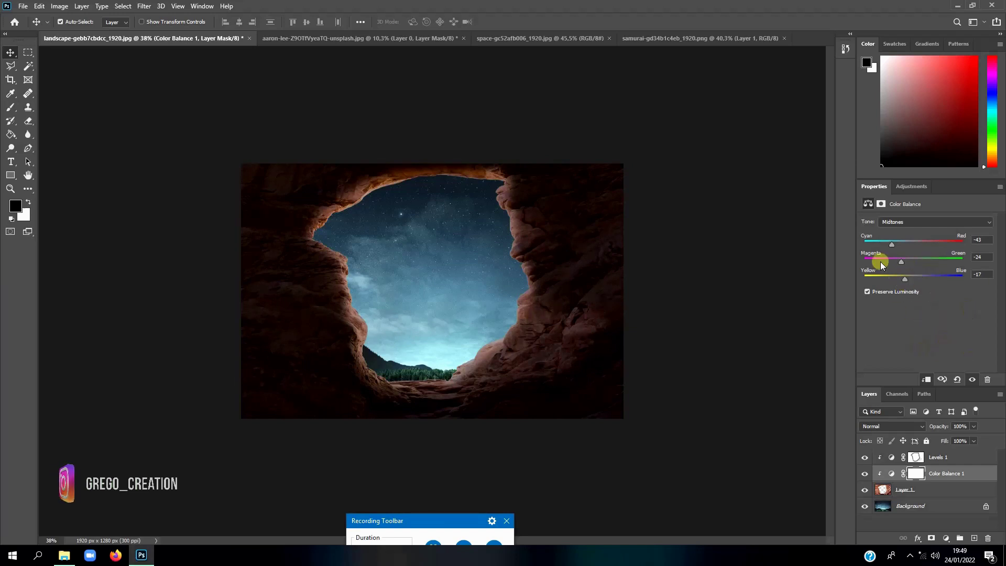
pyautogui.click(941, 459)
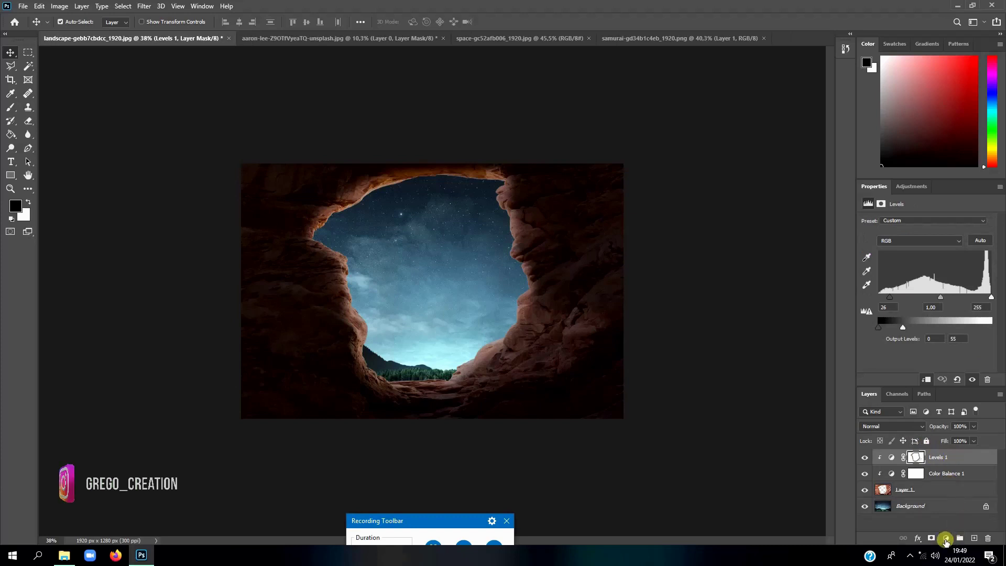
pyautogui.click(945, 538)
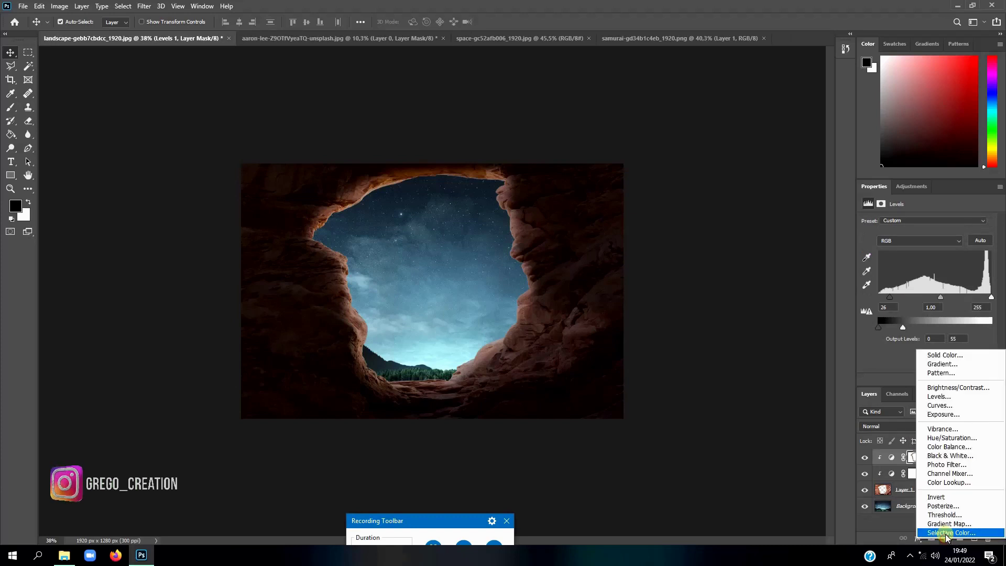
# Step: Add a Solid Color fill layer using hex colour 1694ff
pyautogui.click(955, 354)
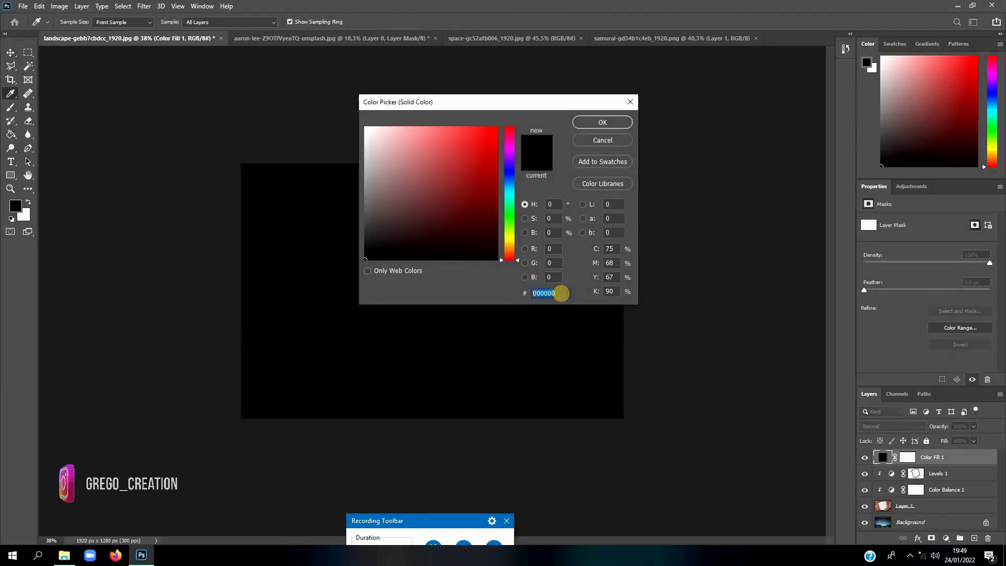
pyautogui.moveTo(566, 293); pyautogui.dragTo(516, 292)
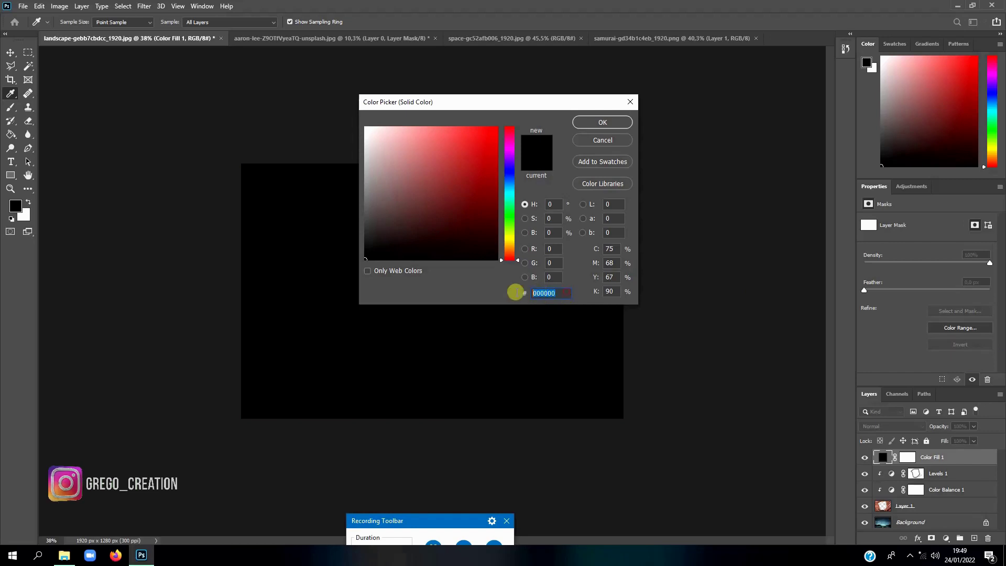
pyautogui.write('169')
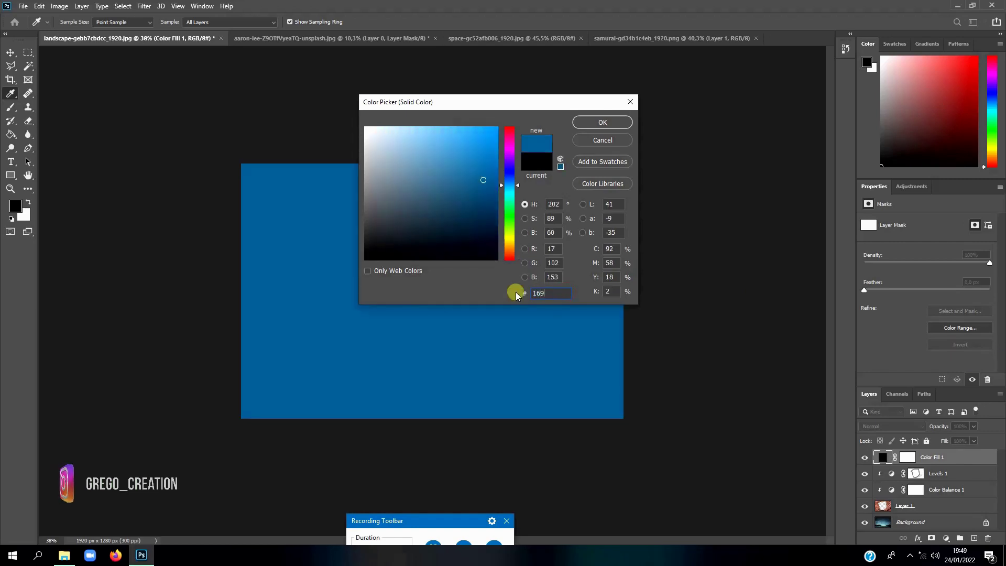
pyautogui.write('4')
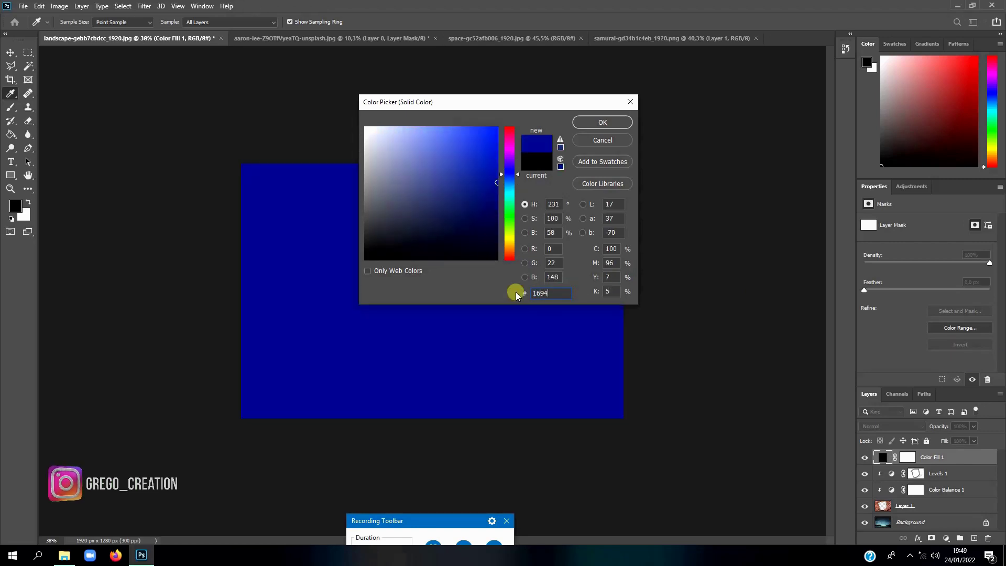
pyautogui.write('ff')
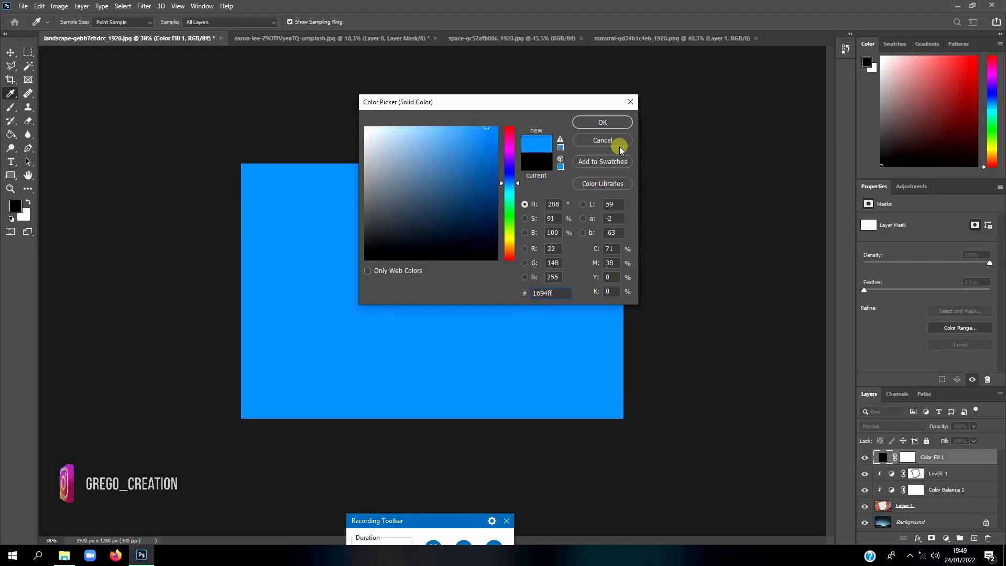
pyautogui.moveTo(531, 293); pyautogui.dragTo(553, 295)
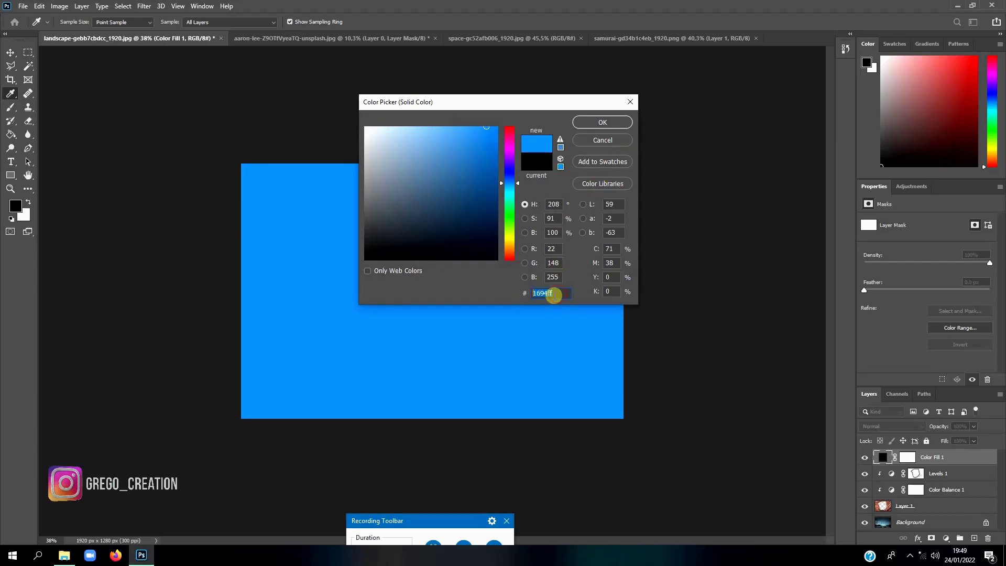
pyautogui.click(561, 294)
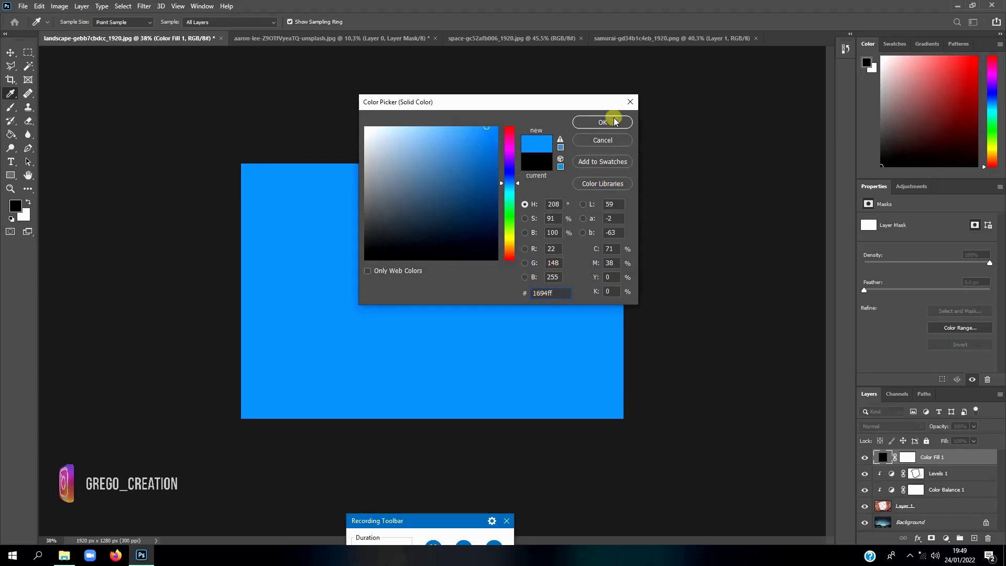
pyautogui.click(597, 122)
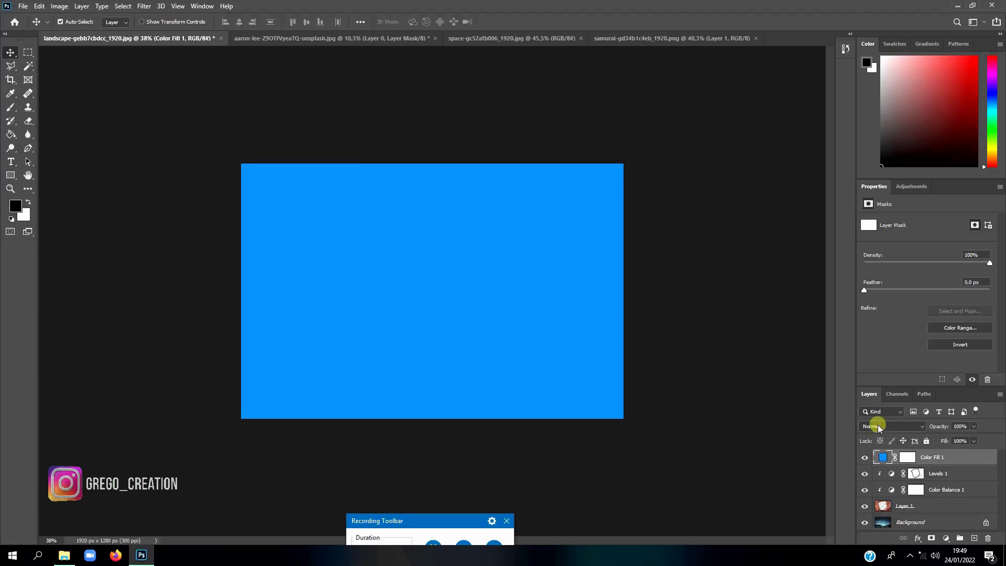
# Step: Switch Color Fill 1's blend mode to Overlay and select its layer mask
pyautogui.click(900, 427)
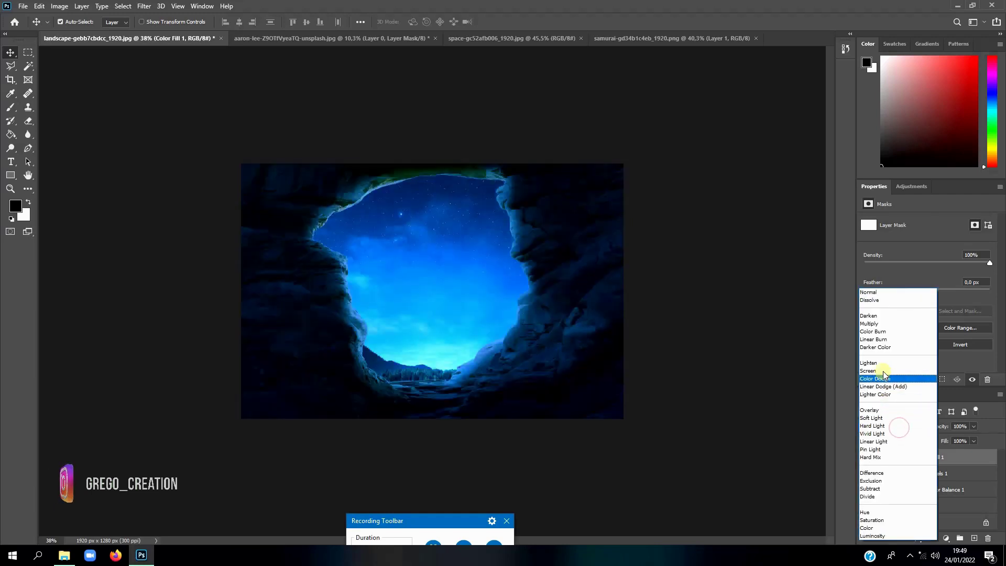
pyautogui.click(880, 411)
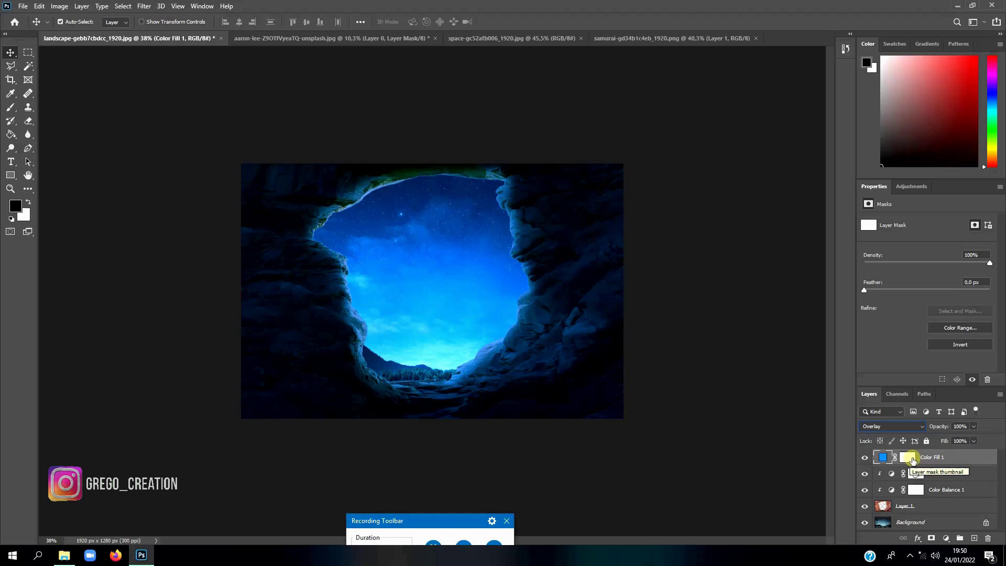
pyautogui.click(912, 458)
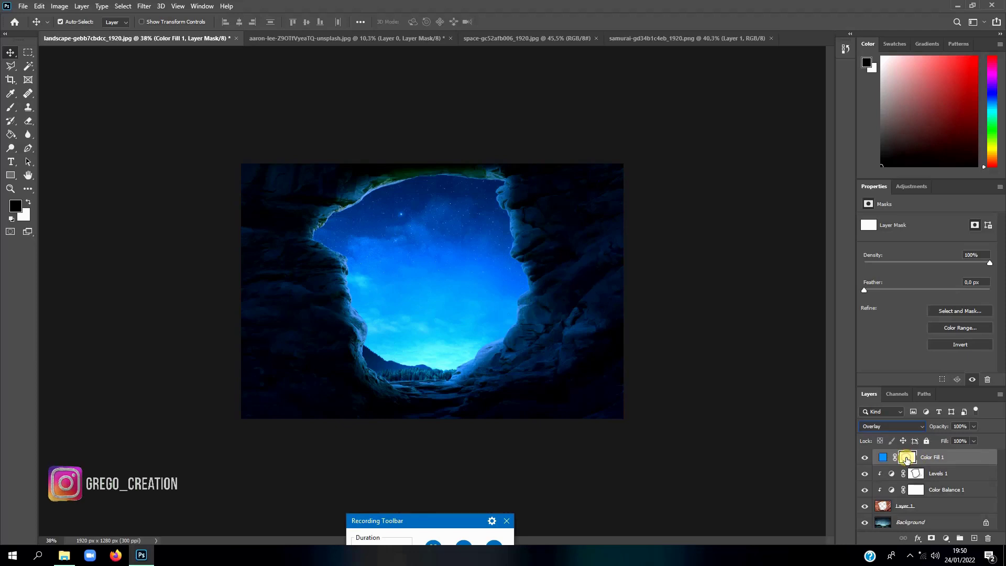
# Step: Invert the fill mask to black, brush white near the arch top at 42%, and clip it to the arch
pyautogui.hotkey('ctrl', 'i')
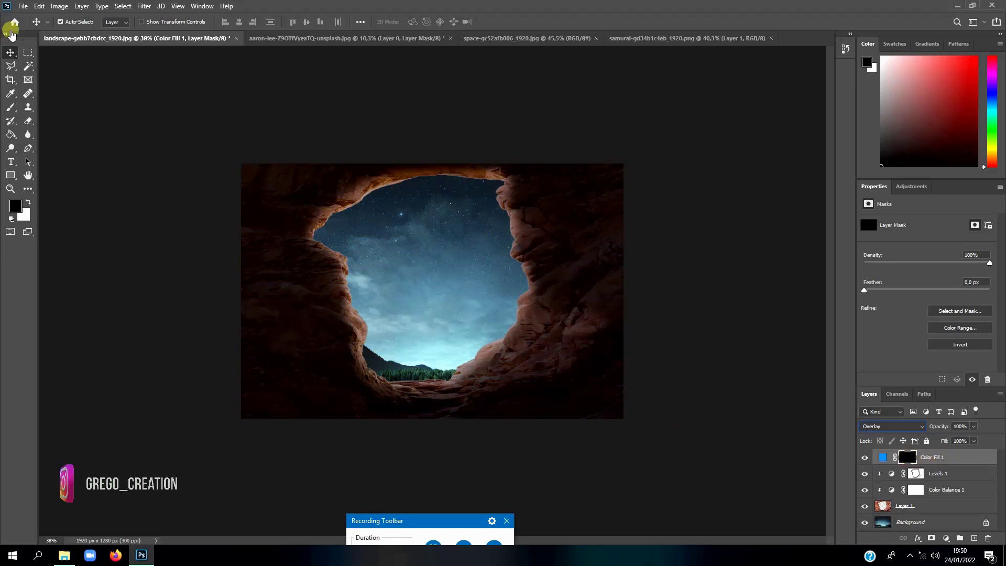
pyautogui.click(10, 113)
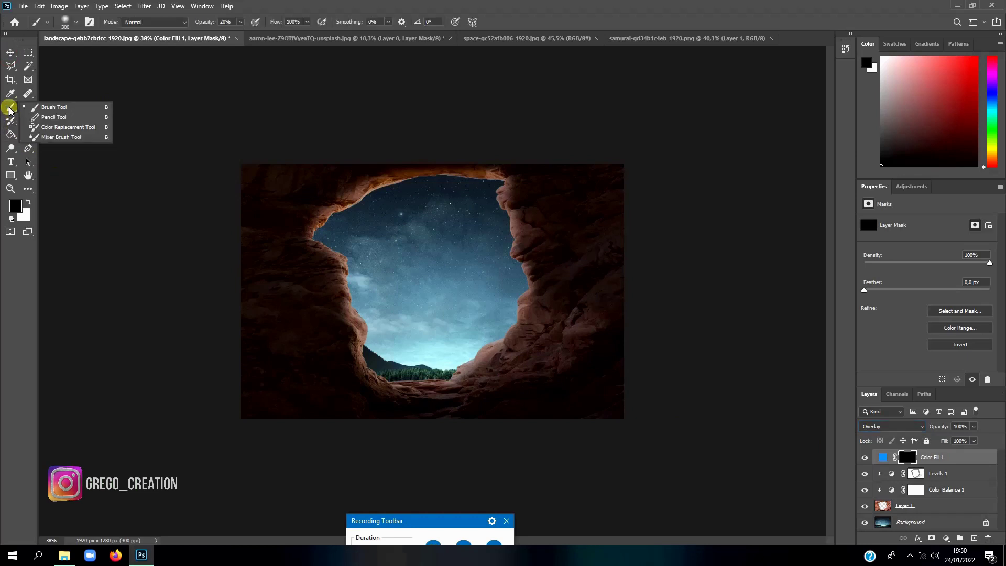
pyautogui.click(63, 108)
pyautogui.click(29, 203)
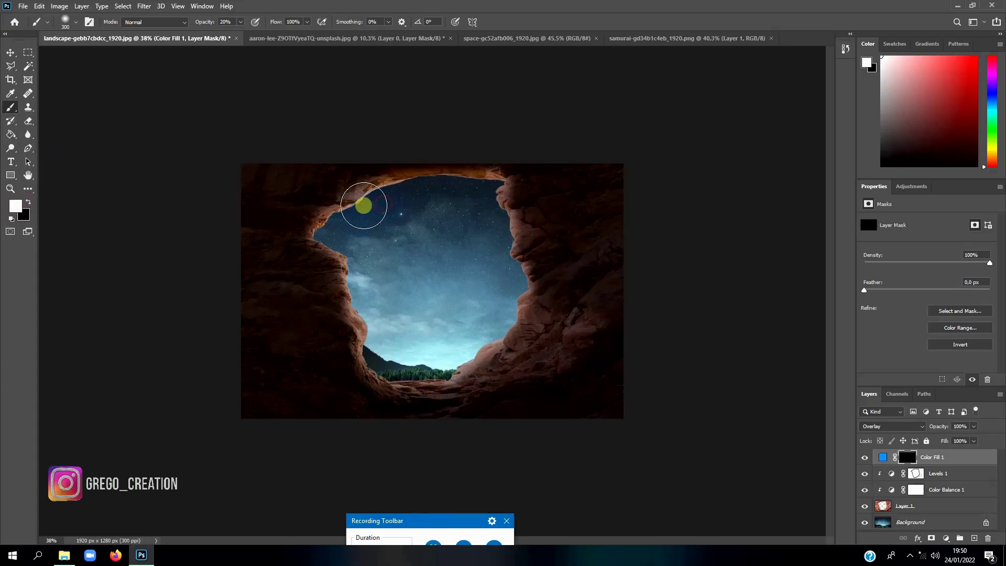
pyautogui.moveTo(364, 206); pyautogui.dragTo(399, 197)
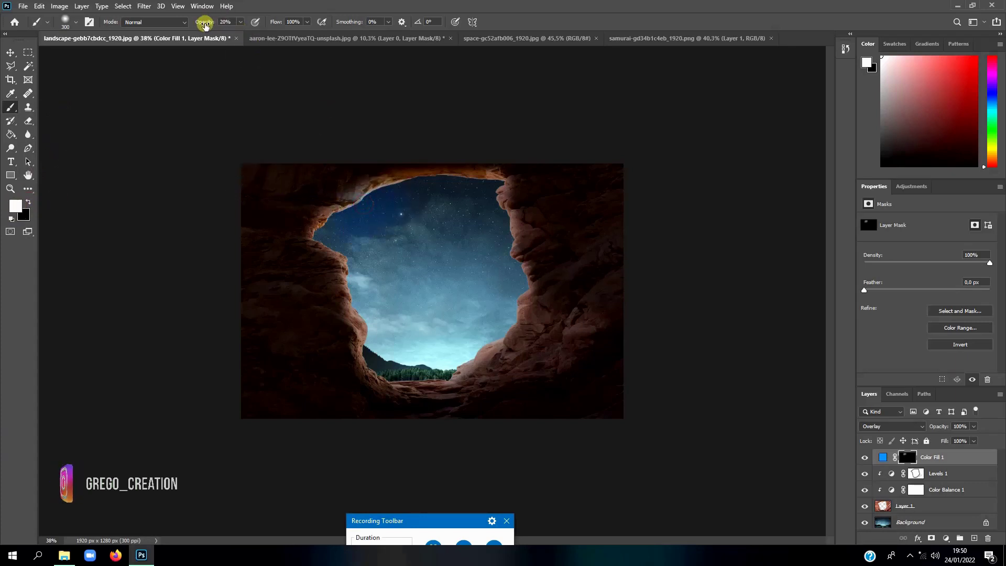
pyautogui.moveTo(205, 25); pyautogui.dragTo(225, 29)
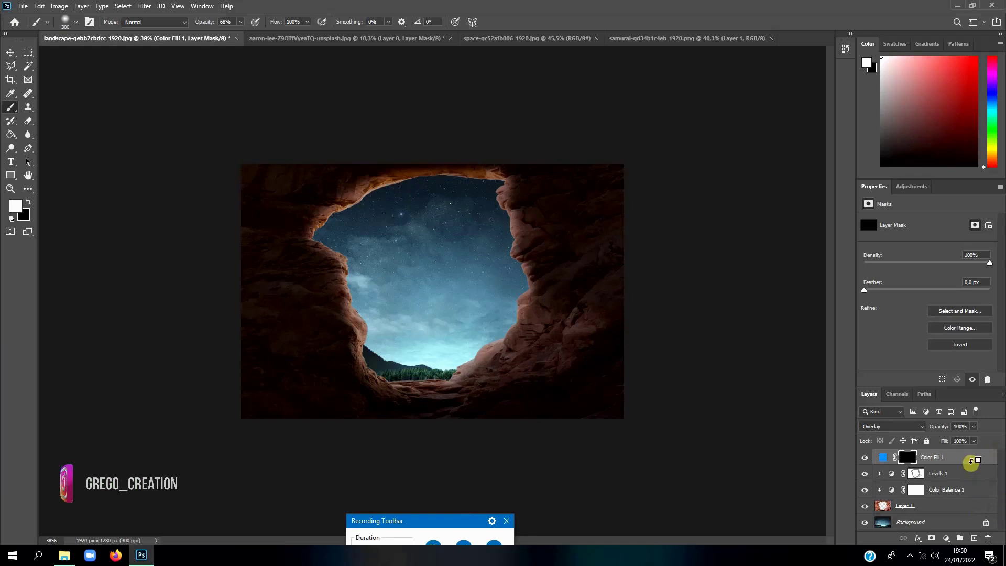
pyautogui.keyDown('alt'); pyautogui.click(971, 461); pyautogui.keyUp('alt')
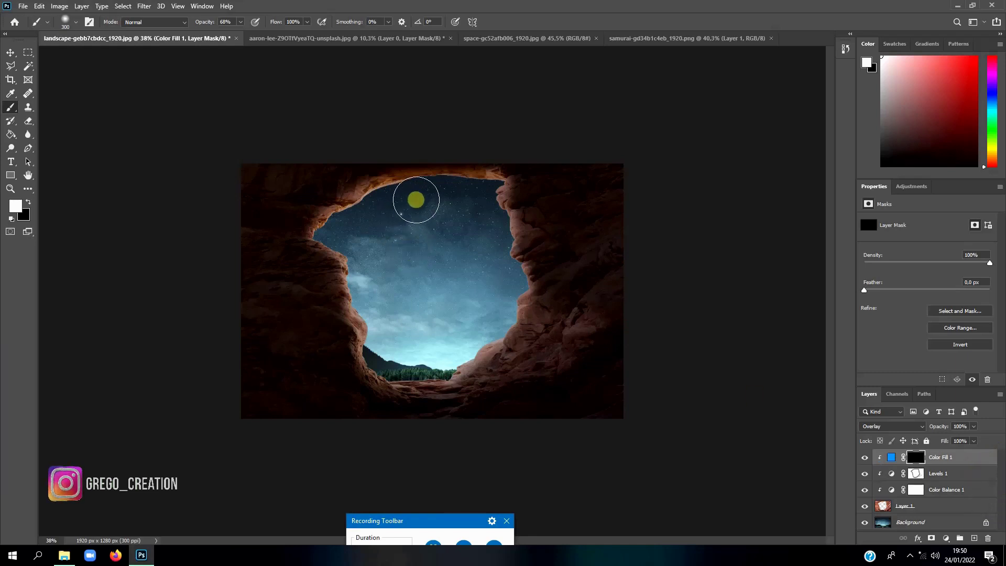
# Step: Paint white on the fill mask along the upper-left, right, top-right and bottom rock rims
pyautogui.moveTo(416, 199)
pyautogui.mouseDown()
pyautogui.moveTo(372, 197)
pyautogui.moveTo(341, 215)
pyautogui.moveTo(400, 193)
pyautogui.moveTo(483, 196)
pyautogui.moveTo(495, 212)
pyautogui.moveTo(485, 189)
pyautogui.moveTo(515, 288)
pyautogui.moveTo(497, 328)
pyautogui.moveTo(464, 355)
pyautogui.moveTo(398, 370)
pyautogui.moveTo(369, 343)
pyautogui.moveTo(325, 224)
pyautogui.moveTo(348, 253)
pyautogui.moveTo(346, 265)
pyautogui.moveTo(337, 259)
pyautogui.moveTo(385, 362)
pyautogui.moveTo(411, 380)
pyautogui.moveTo(435, 375)
pyautogui.moveTo(478, 338)
pyautogui.moveTo(512, 270)
pyautogui.moveTo(496, 196)
pyautogui.moveTo(386, 197)
pyautogui.moveTo(340, 222)
pyautogui.moveTo(413, 190)
pyautogui.moveTo(477, 188)
pyautogui.moveTo(501, 237)
pyautogui.moveTo(491, 268)
pyautogui.mouseUp()
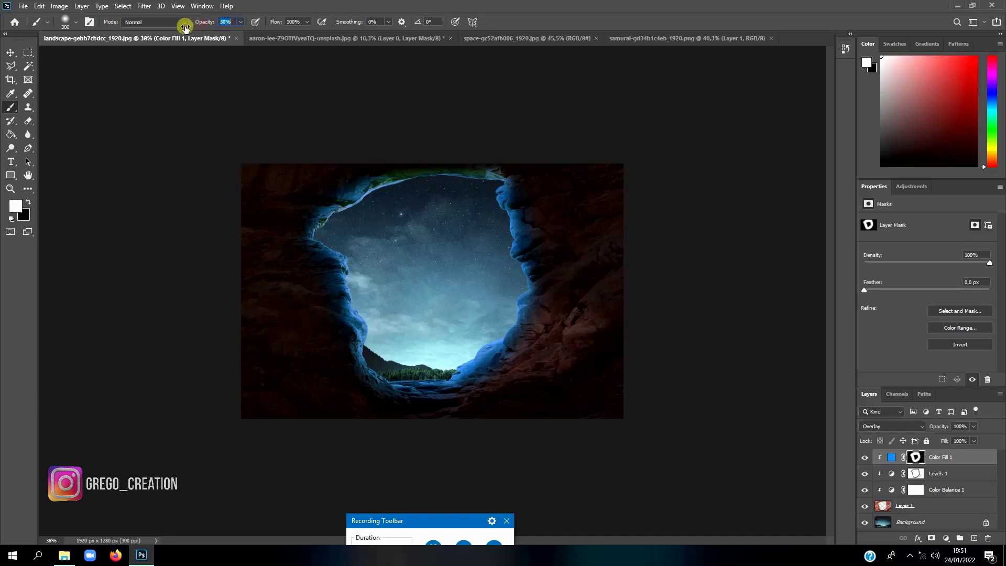
pyautogui.write('18')
pyautogui.moveTo(539, 359)
pyautogui.mouseDown()
pyautogui.moveTo(528, 366)
pyautogui.moveTo(577, 332)
pyautogui.moveTo(566, 342)
pyautogui.moveTo(525, 339)
pyautogui.moveTo(566, 361)
pyautogui.moveTo(559, 393)
pyautogui.mouseUp()
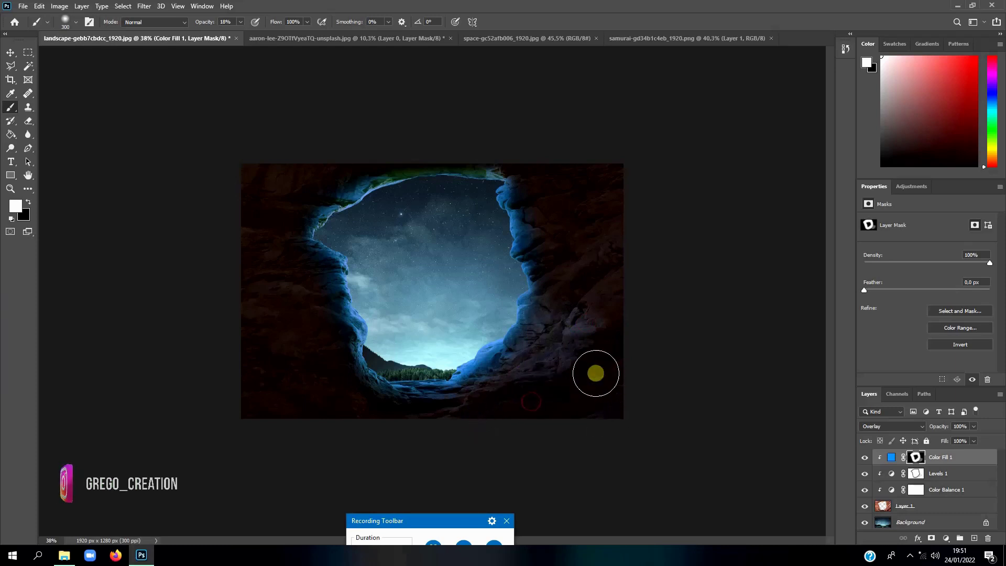
pyautogui.moveTo(591, 272); pyautogui.dragTo(571, 301)
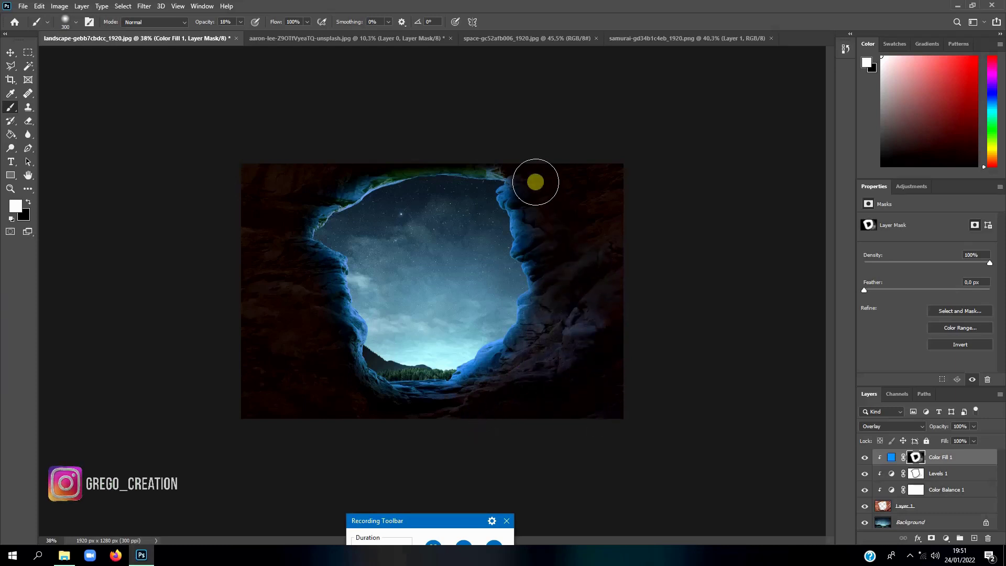
pyautogui.moveTo(535, 182)
pyautogui.mouseDown()
pyautogui.moveTo(576, 179)
pyautogui.moveTo(606, 260)
pyautogui.mouseUp()
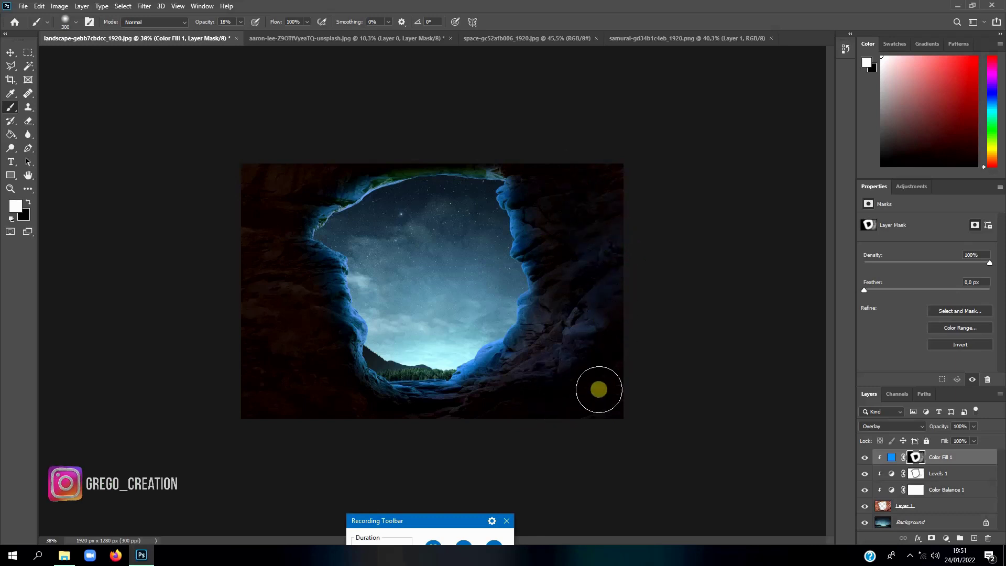
pyautogui.moveTo(610, 394); pyautogui.dragTo(419, 426)
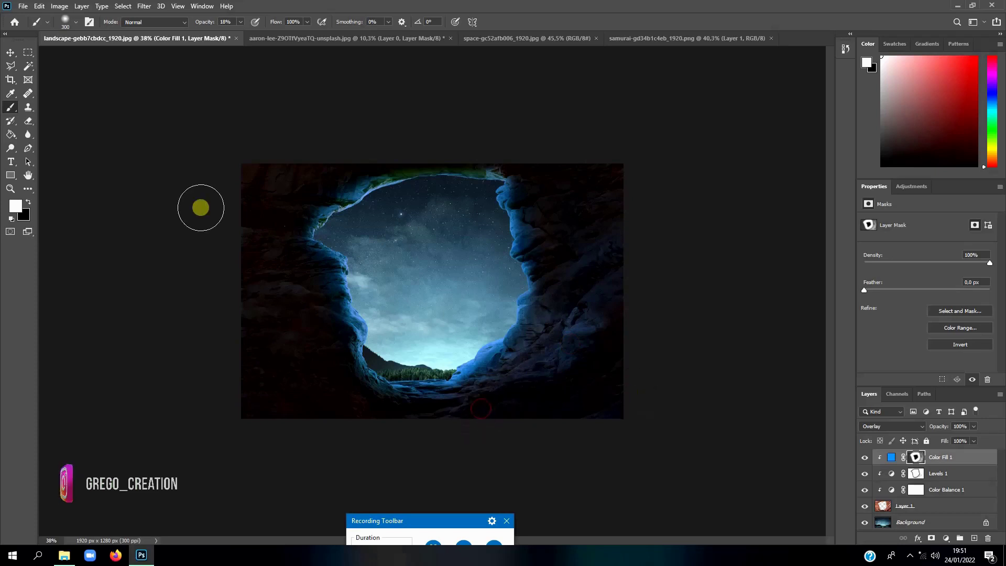
# Step: Copy the planet-in-space image into the cave document as Layer 2, below Layer 1, filling the arch opening
pyautogui.press('v')
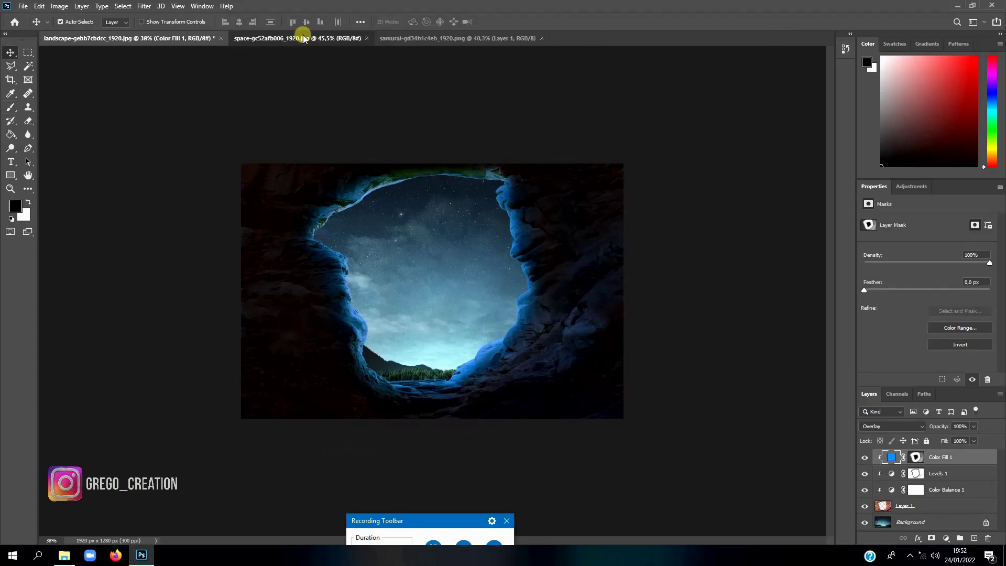
pyautogui.click(303, 39)
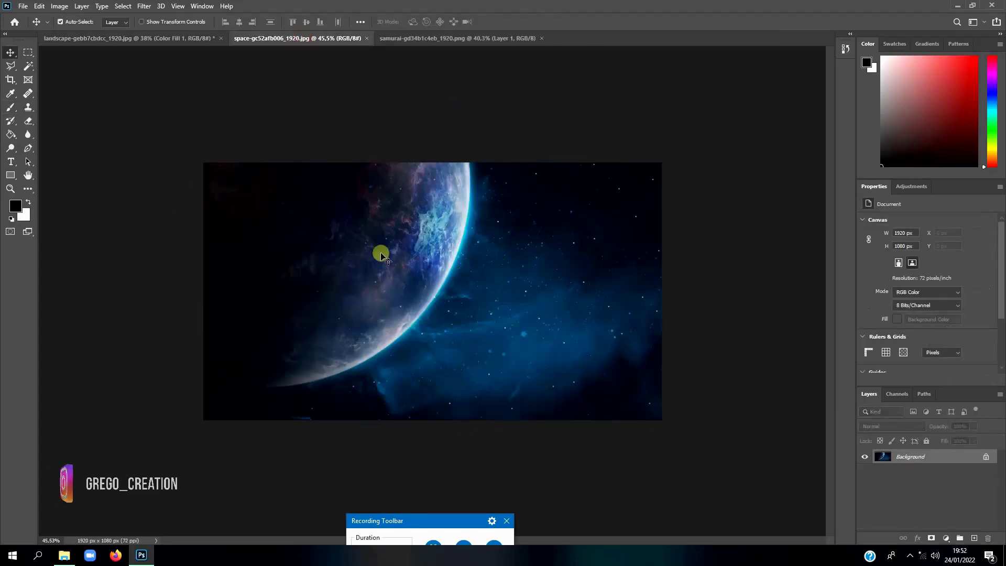
pyautogui.moveTo(286, 216)
pyautogui.mouseDown()
pyautogui.moveTo(362, 171)
pyautogui.moveTo(397, 265)
pyautogui.mouseUp()
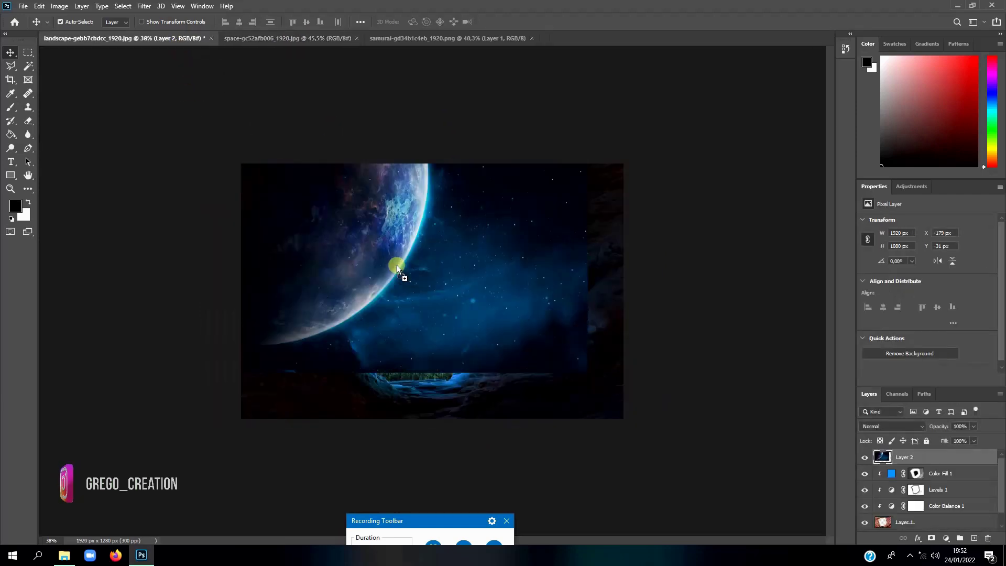
pyautogui.moveTo(923, 458); pyautogui.dragTo(925, 524)
pyautogui.moveTo(394, 243)
pyautogui.mouseDown()
pyautogui.moveTo(433, 269)
pyautogui.moveTo(414, 257)
pyautogui.mouseUp()
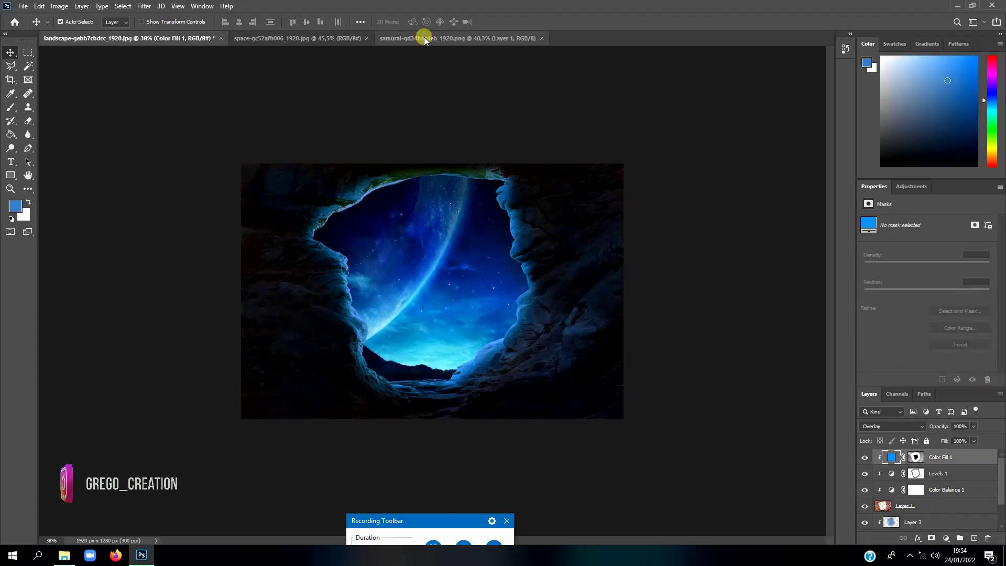
pyautogui.click(423, 37)
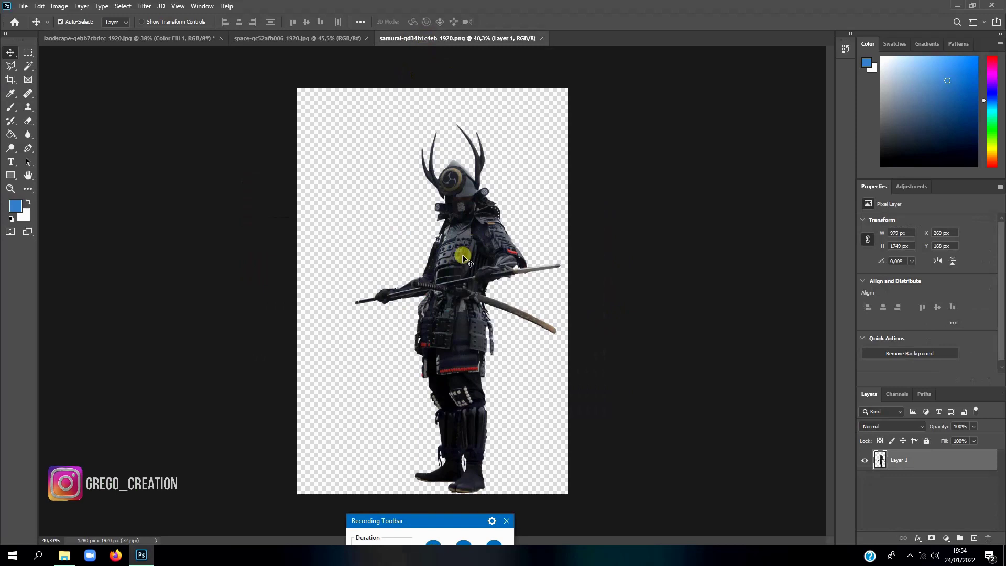
# Step: Bring the samurai in as Layer 4, scaled to about 43% (425 × 760 px) and centred in the opening
pyautogui.moveTo(464, 257); pyautogui.dragTo(166, 40)
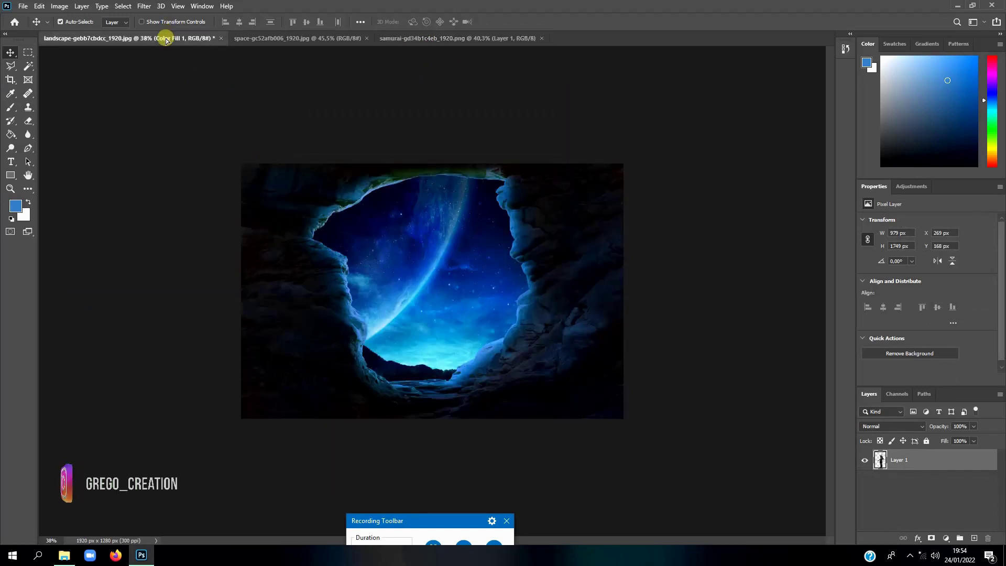
pyautogui.moveTo(167, 39)
pyautogui.mouseDown()
pyautogui.moveTo(453, 45)
pyautogui.moveTo(467, 256)
pyautogui.moveTo(195, 41)
pyautogui.moveTo(451, 327)
pyautogui.moveTo(422, 297)
pyautogui.mouseUp()
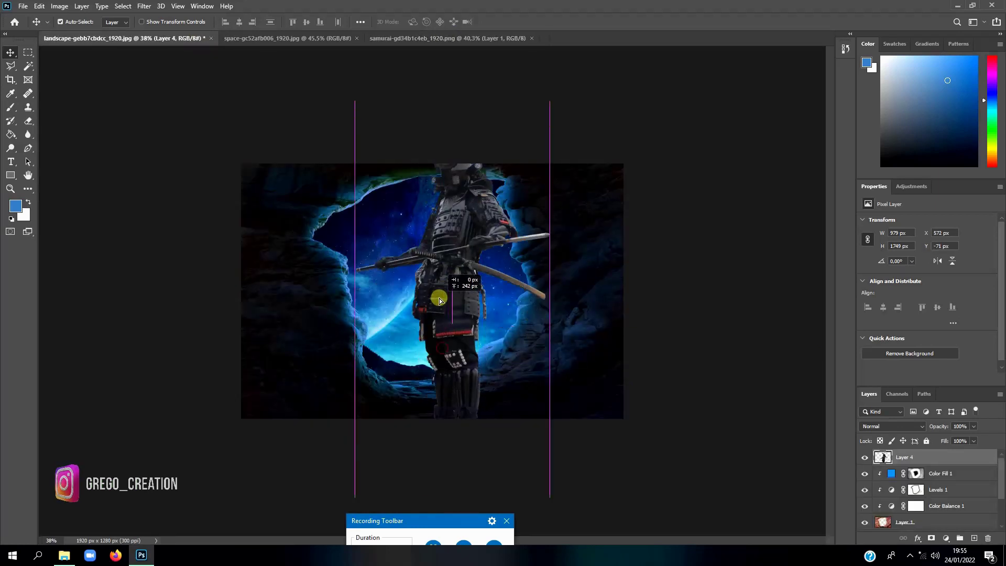
pyautogui.click(37, 6)
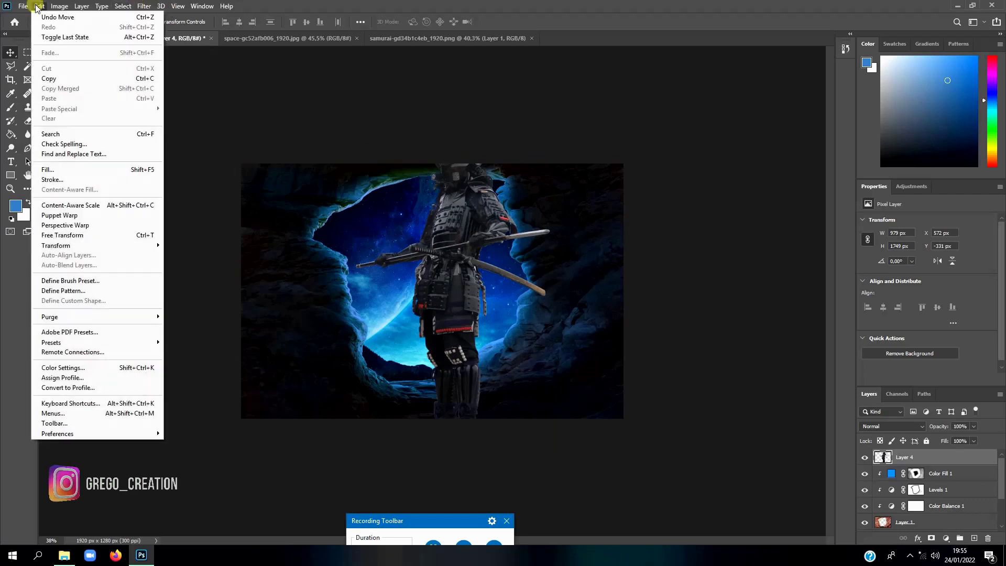
pyautogui.click(82, 236)
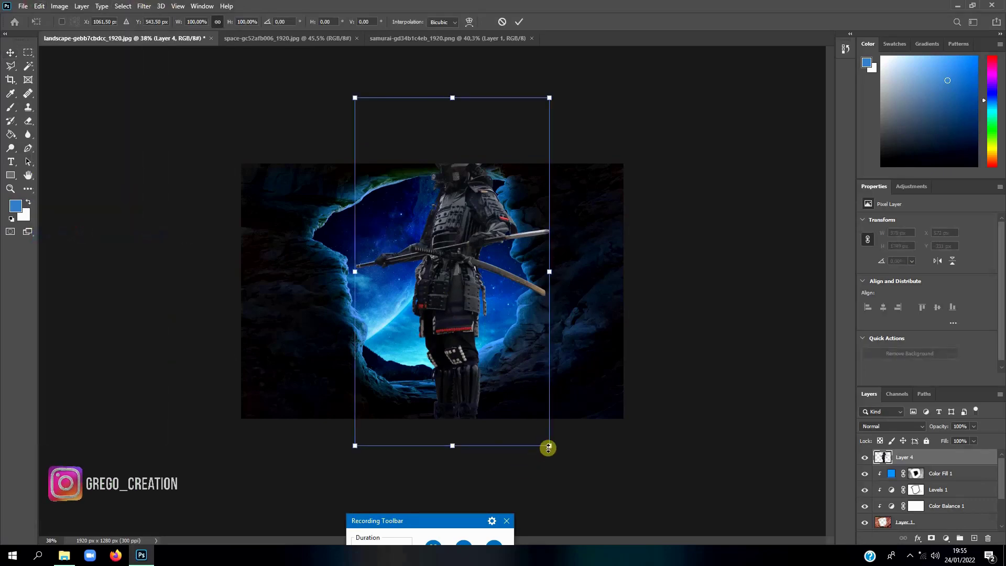
pyautogui.moveTo(546, 447)
pyautogui.mouseDown()
pyautogui.moveTo(451, 326)
pyautogui.moveTo(444, 290)
pyautogui.moveTo(474, 374)
pyautogui.moveTo(476, 349)
pyautogui.mouseUp()
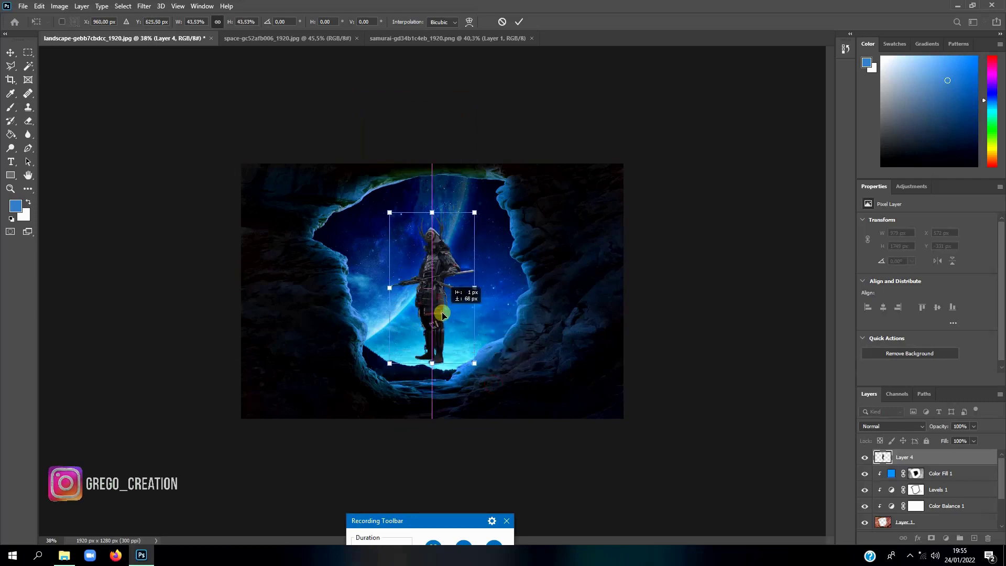
pyautogui.moveTo(438, 299); pyautogui.dragTo(452, 337)
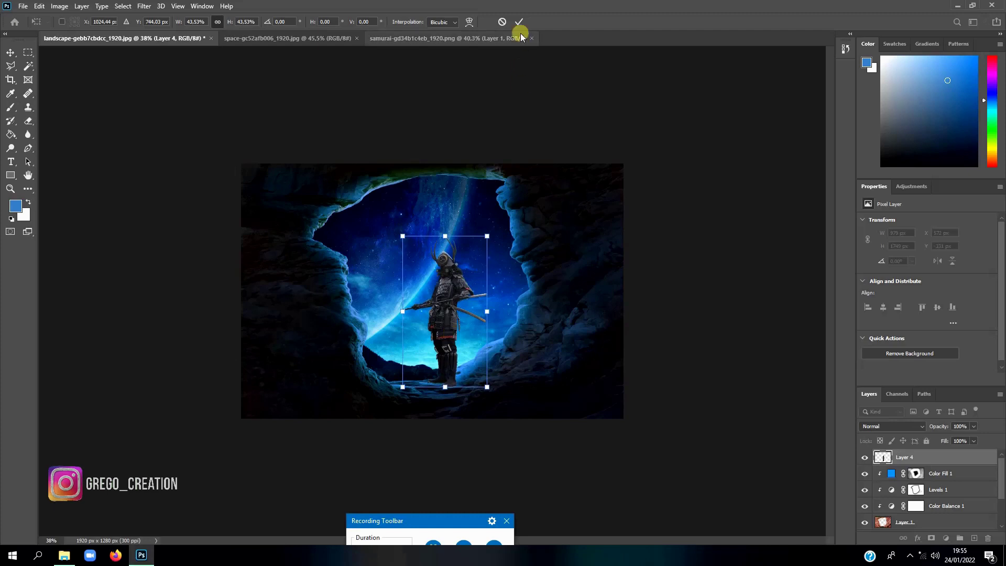
pyautogui.click(518, 21)
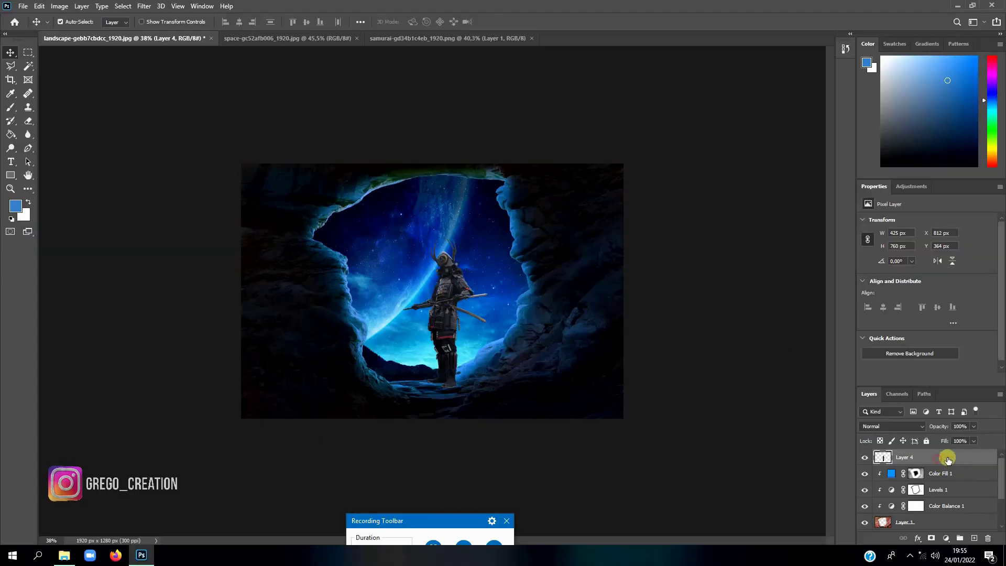
pyautogui.click(931, 460)
pyautogui.click(947, 538)
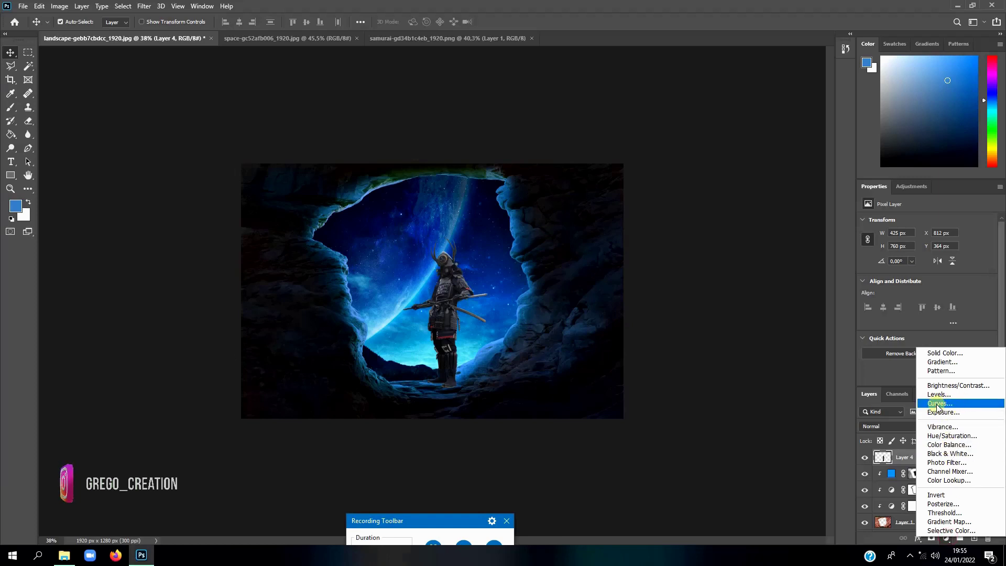
# Step: Add a Curves layer clipped to Layer 4, pulling the midpoint down to input 153, output 107
pyautogui.click(938, 404)
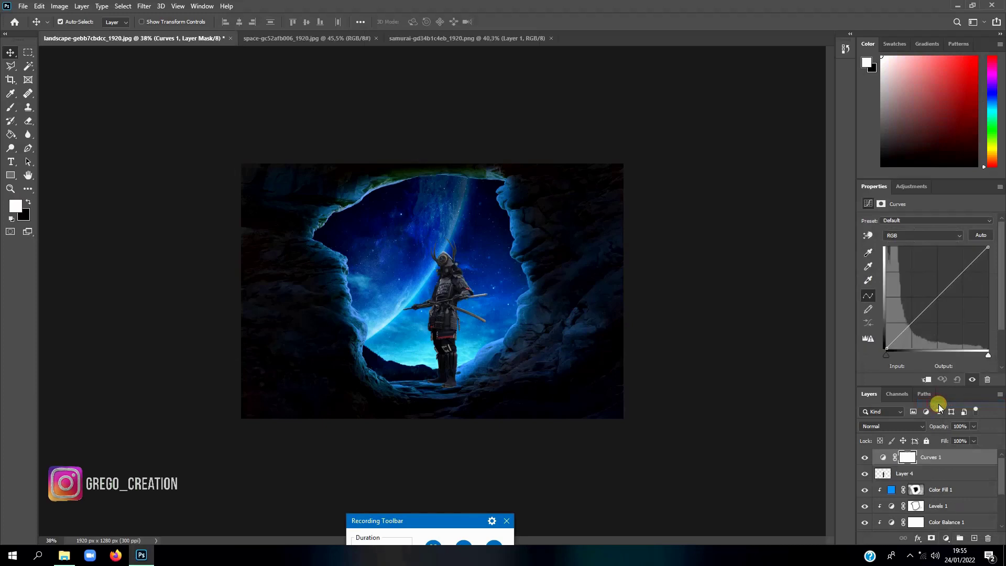
pyautogui.click(928, 380)
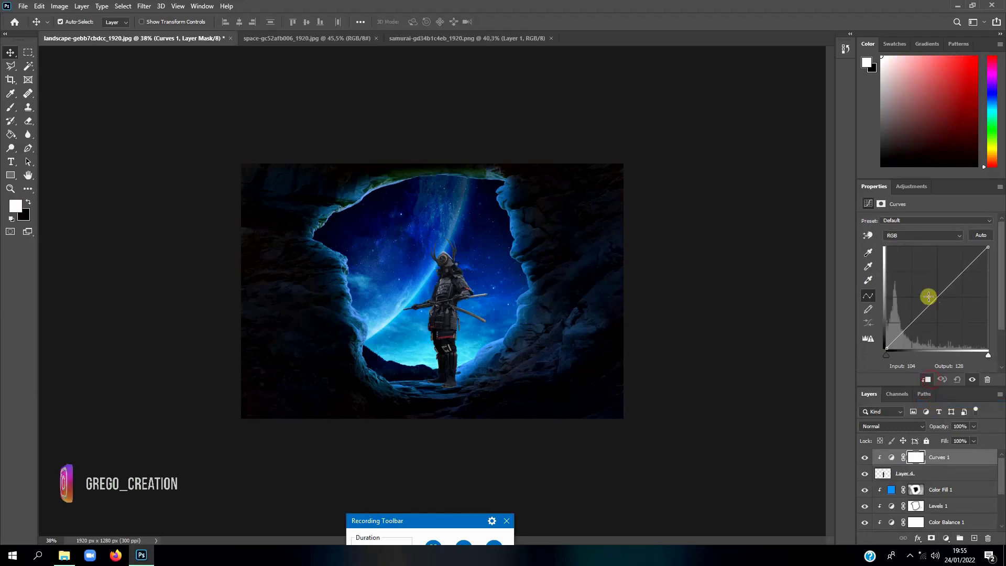
pyautogui.click(938, 297)
pyautogui.moveTo(938, 297); pyautogui.dragTo(945, 311)
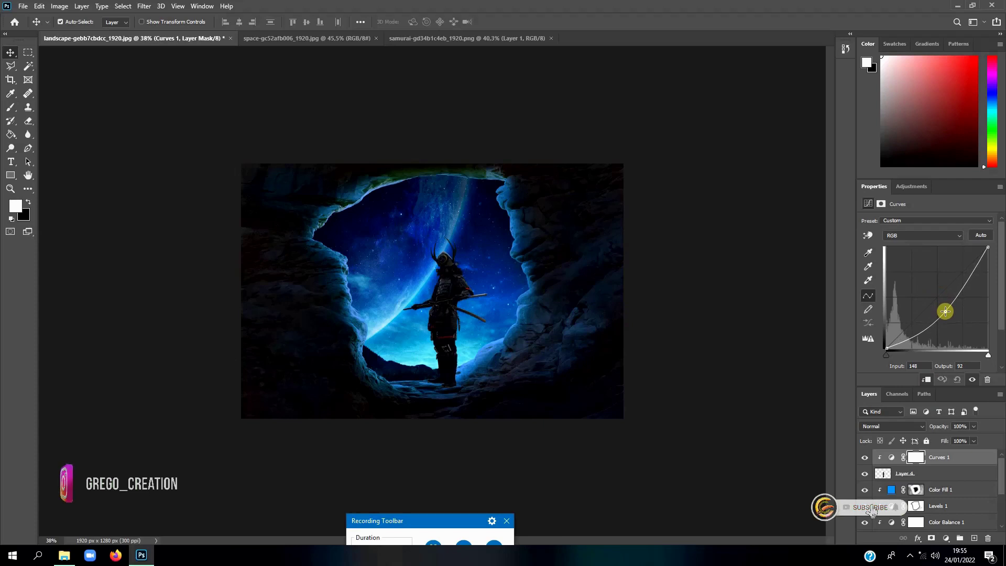
pyautogui.moveTo(945, 311); pyautogui.dragTo(946, 313)
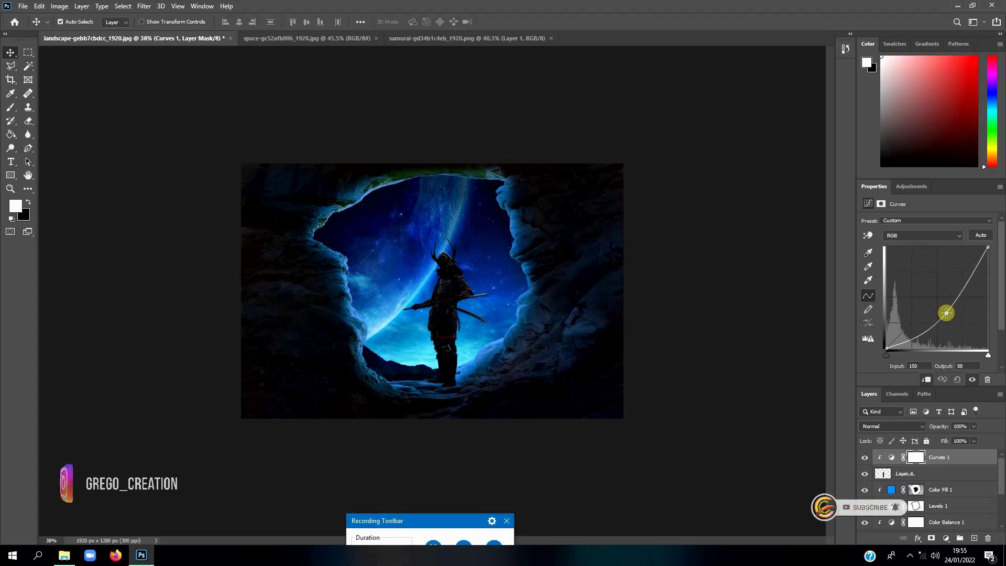
pyautogui.moveTo(946, 312); pyautogui.dragTo(947, 306)
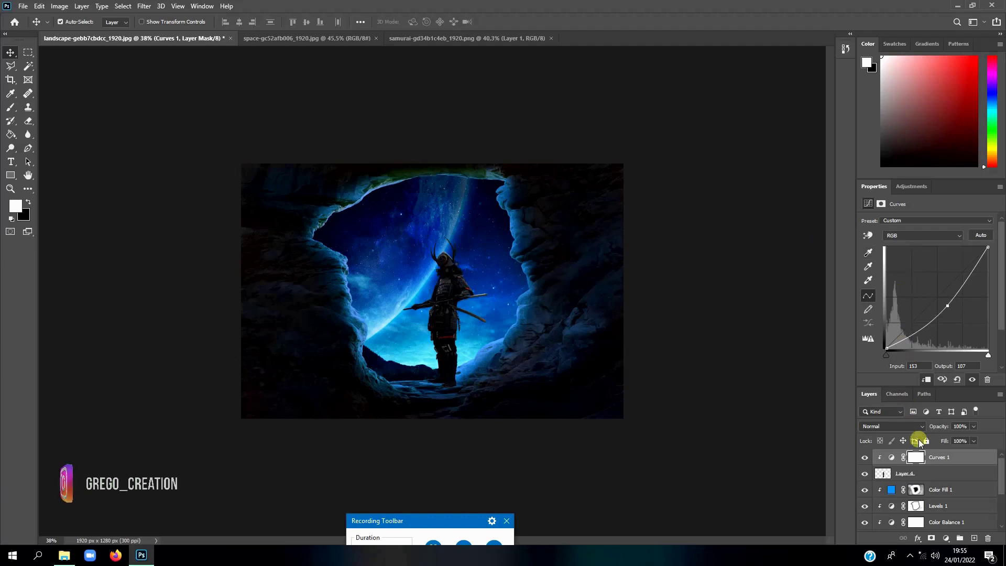
pyautogui.click(913, 459)
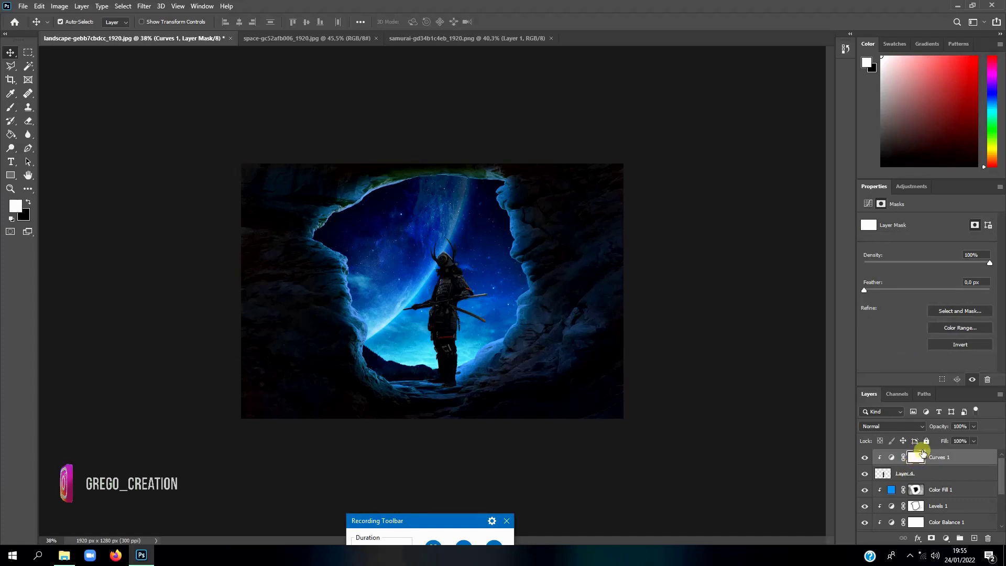
# Step: Set up the standard brush with black as the painting colour at 100 px
pyautogui.click(11, 107)
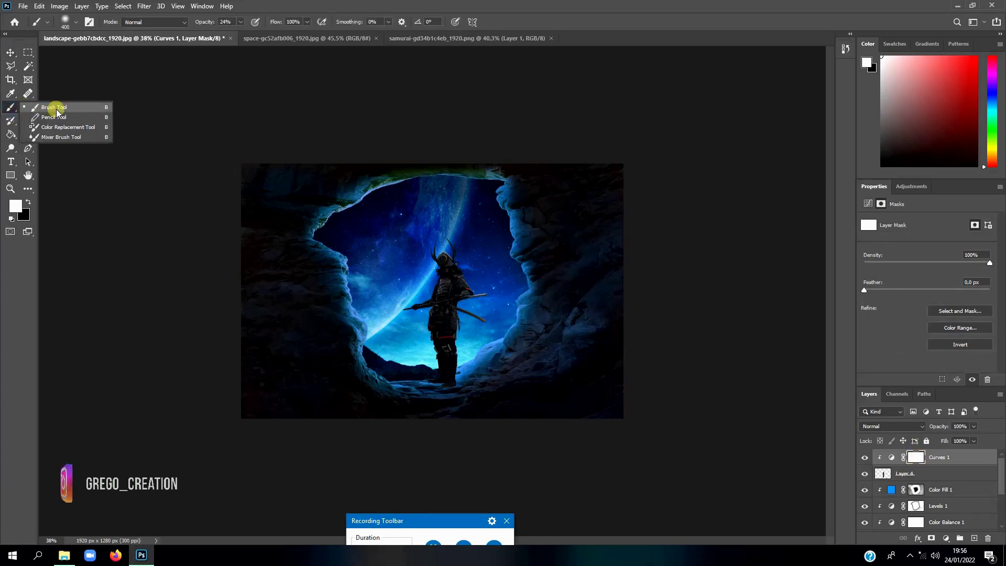
pyautogui.click(56, 109)
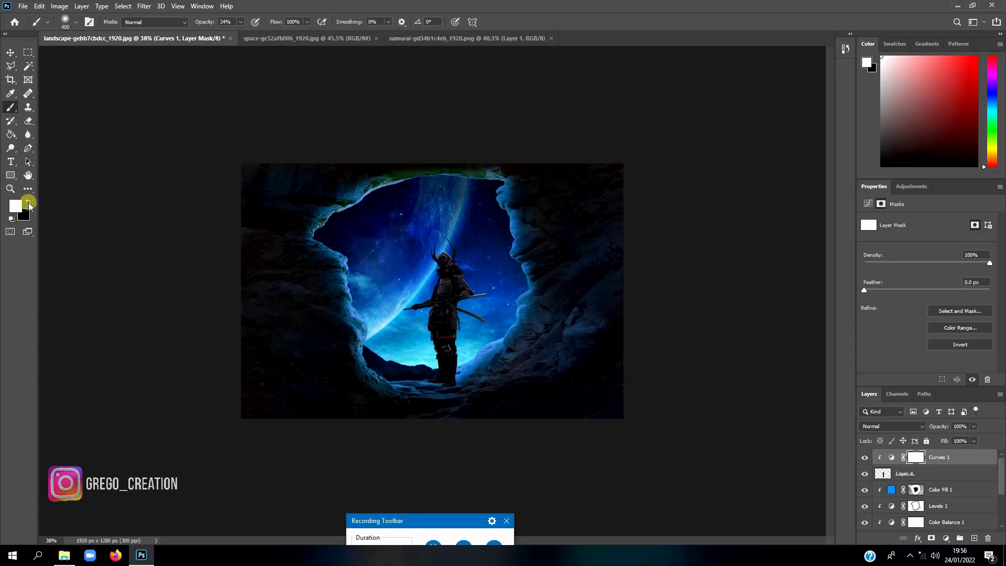
pyautogui.click(28, 204)
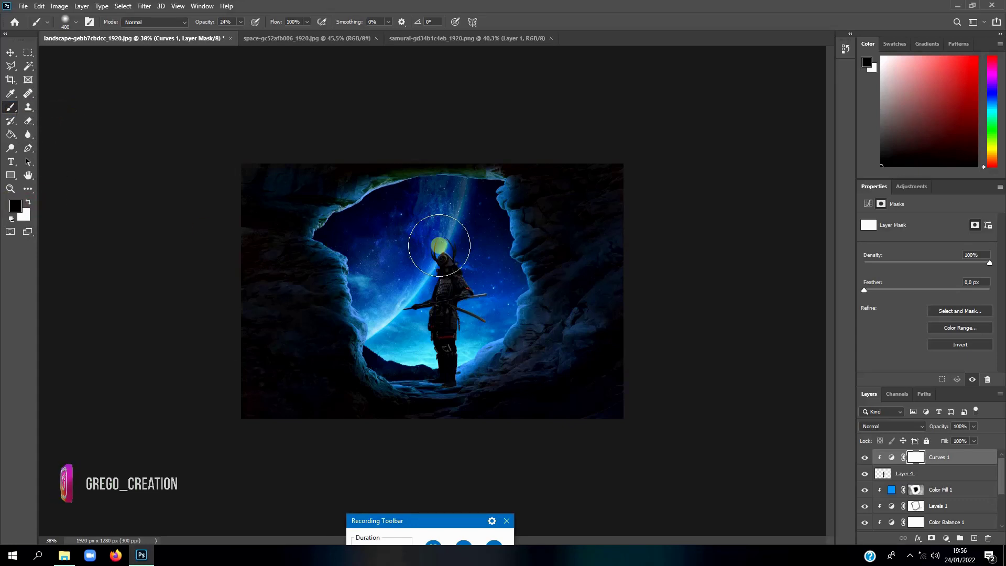
pyautogui.scroll(4, 460, 274)
pyautogui.scroll(2, 458, 271)
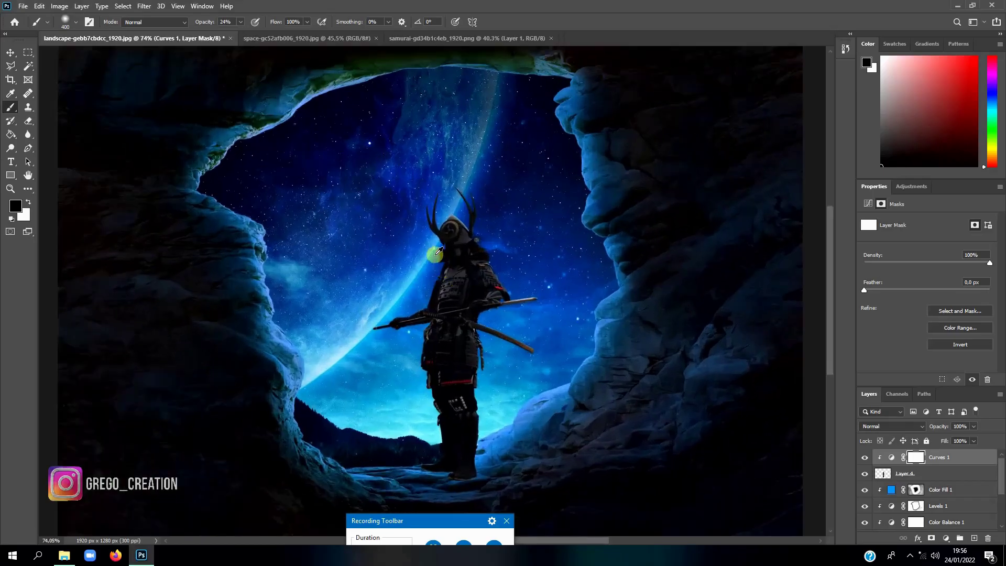
pyautogui.scroll(2, 443, 254)
pyautogui.scroll(2, 425, 234)
pyautogui.press('[')
pyautogui.press('[')
pyautogui.press('[')
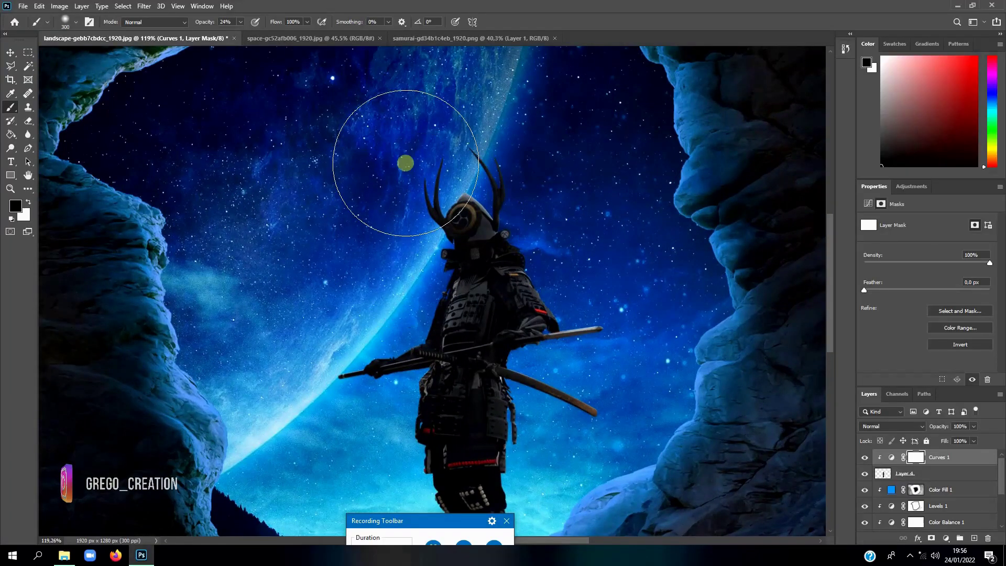
pyautogui.press('[')
pyautogui.press('[')
pyautogui.press('[')
pyautogui.press('[')
pyautogui.press('[')
pyautogui.press('[')
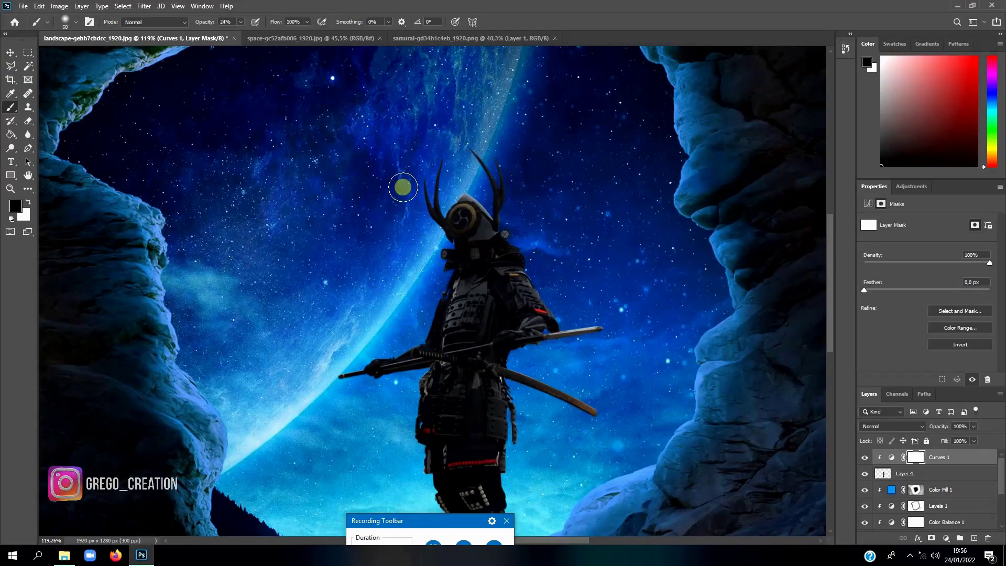
pyautogui.press('[')
pyautogui.press('[')
pyautogui.press('[')
pyautogui.press('[')
pyautogui.press('[')
pyautogui.press('[')
pyautogui.press('[')
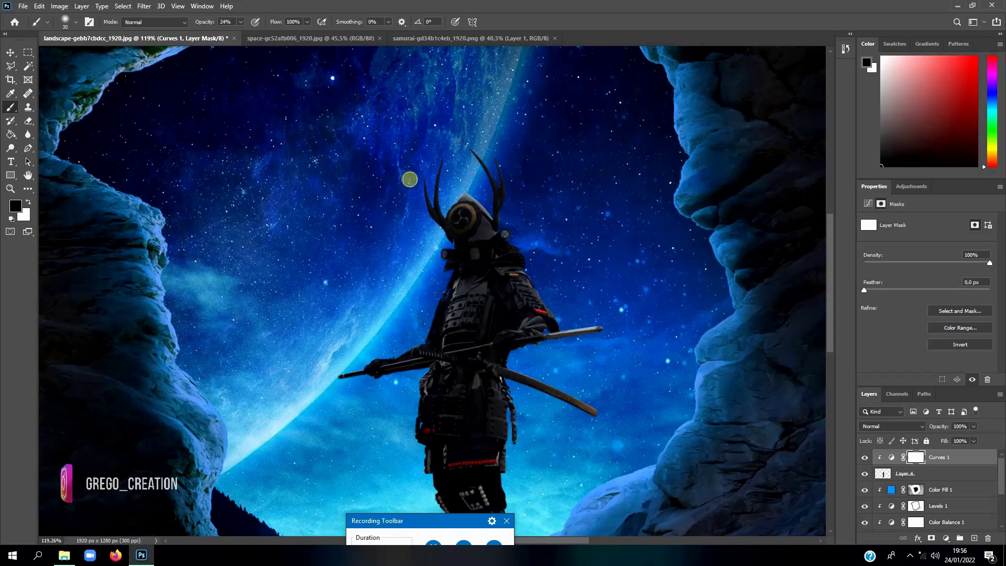
pyautogui.scroll(2, 409, 203)
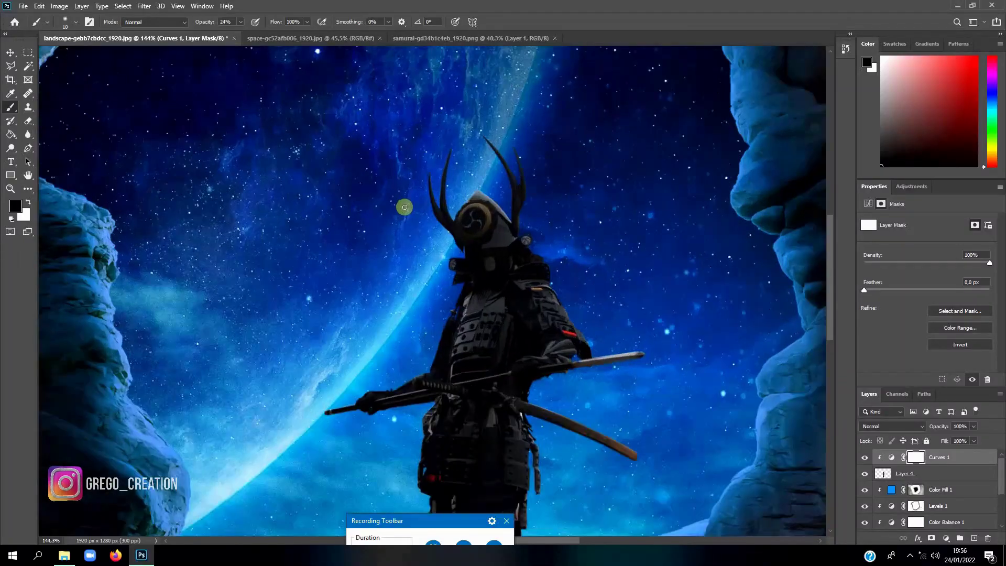
pyautogui.scroll(2, 408, 205)
pyautogui.scroll(2, 407, 205)
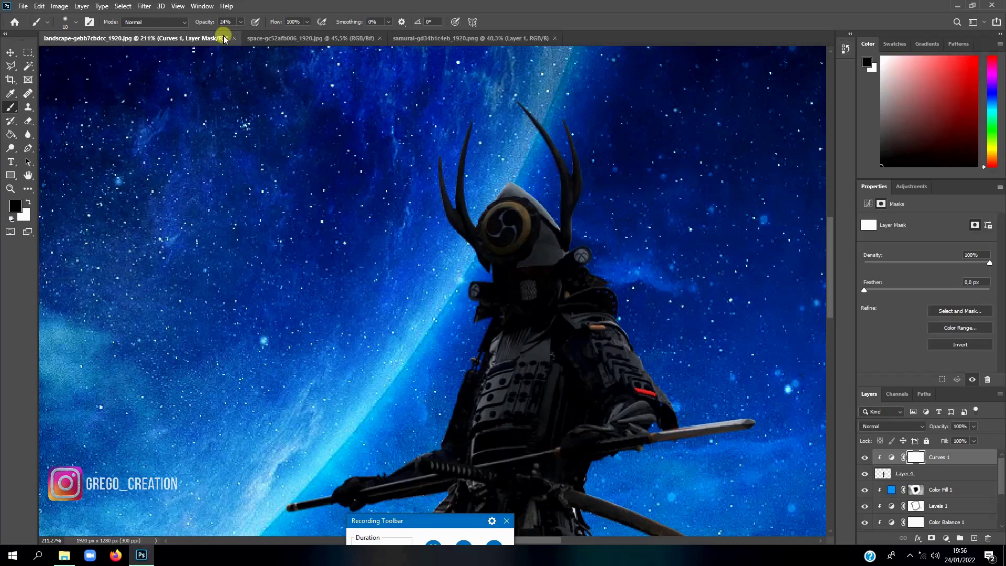
# Step: Paint the samurai's left horn into the Curves 1 mask at 100% brush opacity
pyautogui.moveTo(202, 22); pyautogui.dragTo(251, 26)
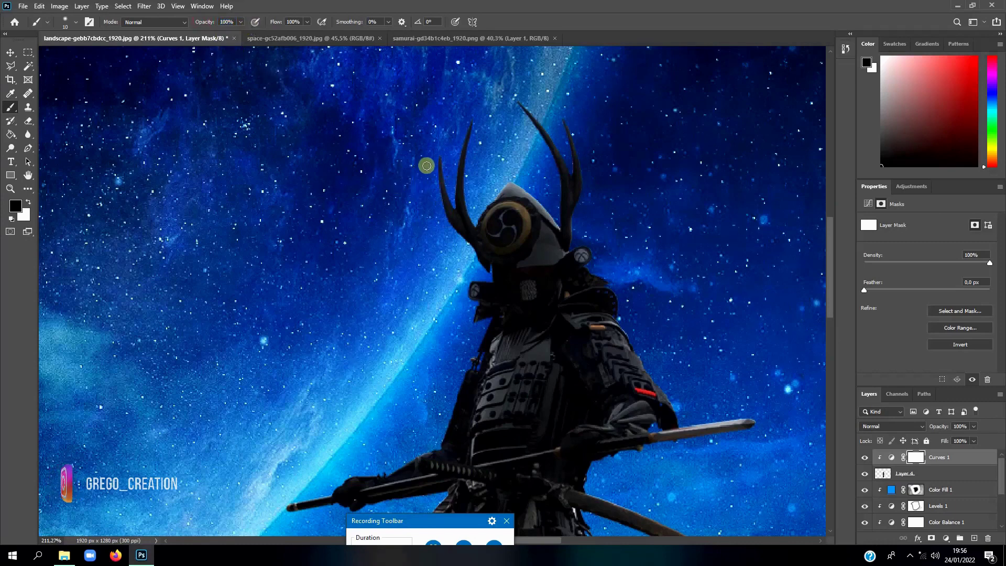
pyautogui.moveTo(433, 159)
pyautogui.mouseDown()
pyautogui.moveTo(460, 224)
pyautogui.moveTo(449, 225)
pyautogui.moveTo(480, 271)
pyautogui.moveTo(458, 173)
pyautogui.moveTo(467, 124)
pyautogui.mouseUp()
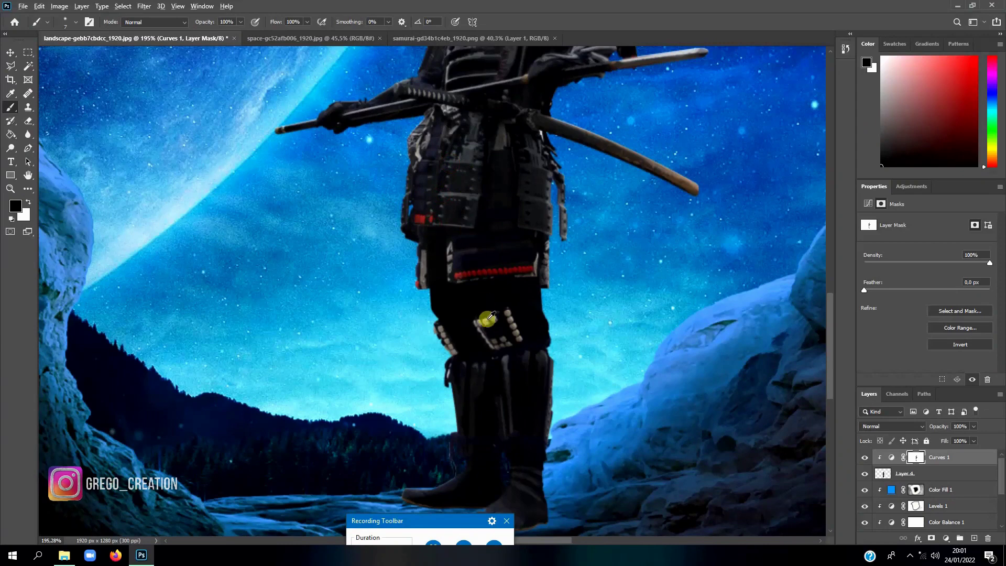
pyautogui.keyDown('alt'); pyautogui.scroll(-3, 488, 321); pyautogui.keyUp('alt')
pyautogui.keyDown('alt'); pyautogui.scroll(-4, 488, 321); pyautogui.keyUp('alt')
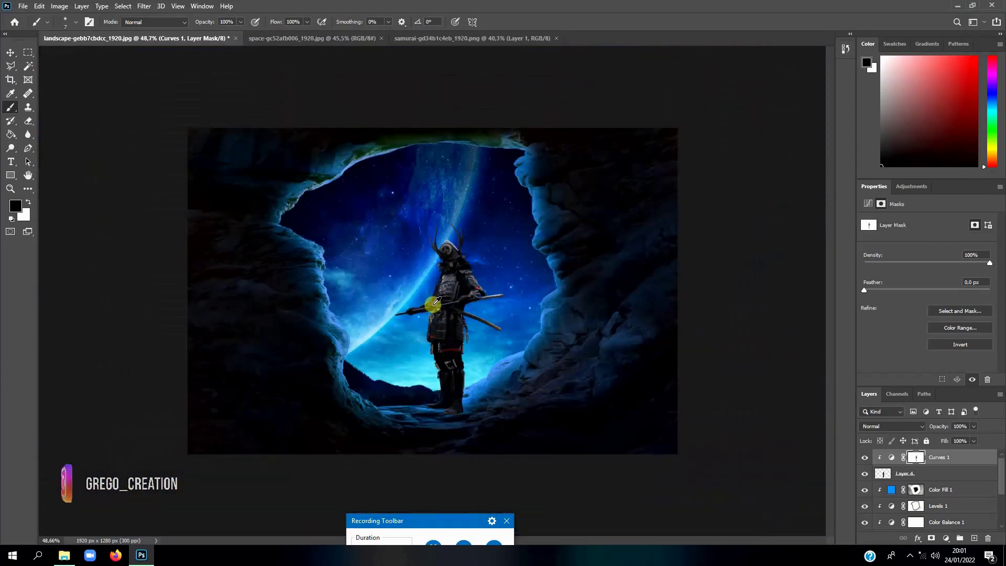
pyautogui.keyDown('alt'); pyautogui.scroll(1, 436, 302); pyautogui.keyUp('alt')
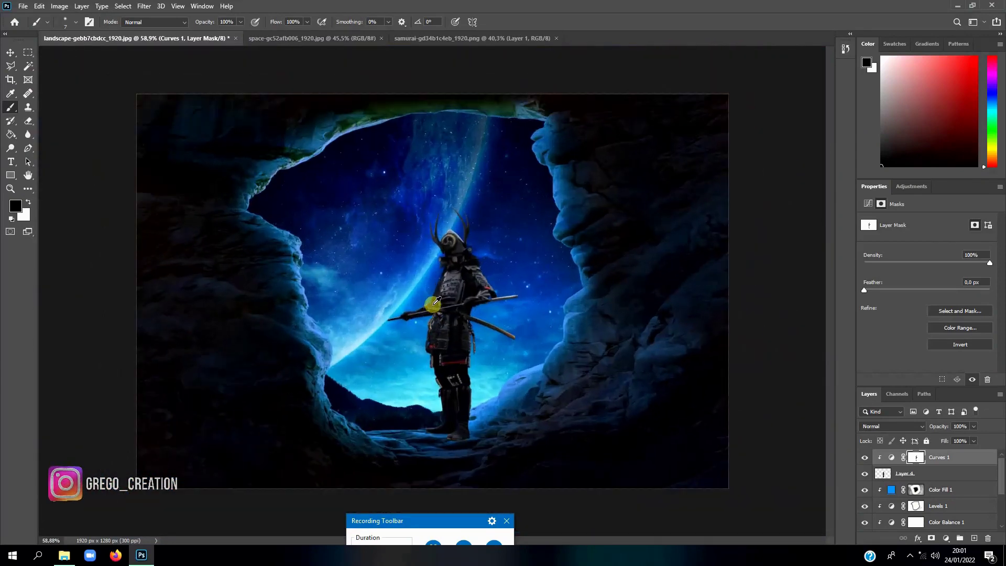
pyautogui.keyDown('alt'); pyautogui.scroll(1, 436, 302); pyautogui.keyUp('alt')
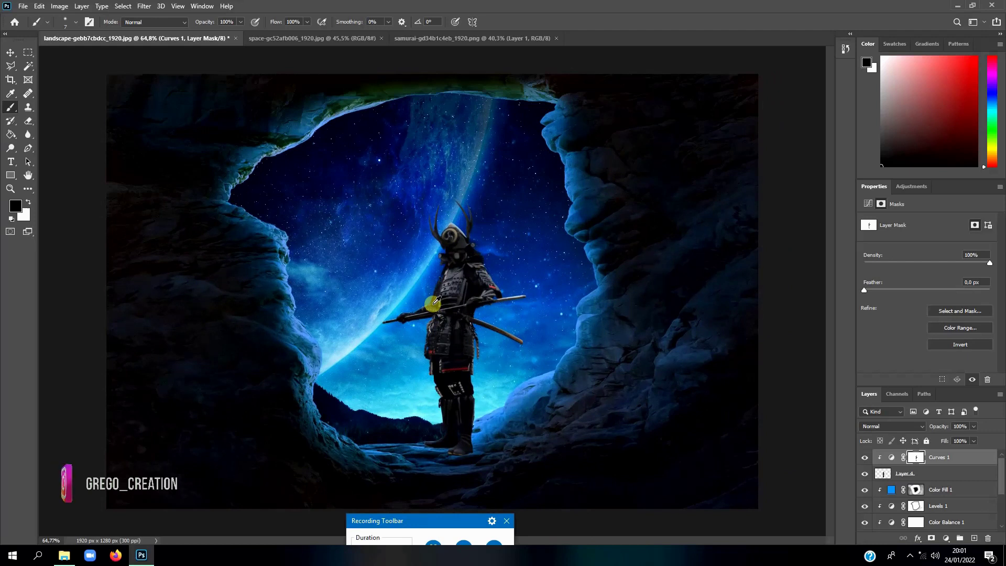
pyautogui.keyDown('alt'); pyautogui.scroll(-1, 436, 301); pyautogui.keyUp('alt')
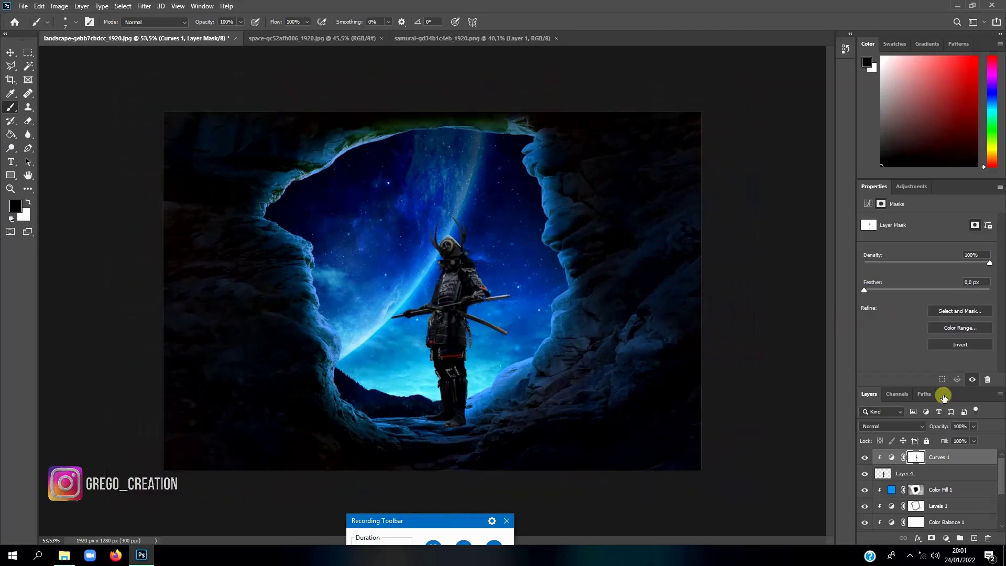
# Step: Lower the Curves 1 point to input 173, output 78 to darken the samurai further
pyautogui.click(891, 456)
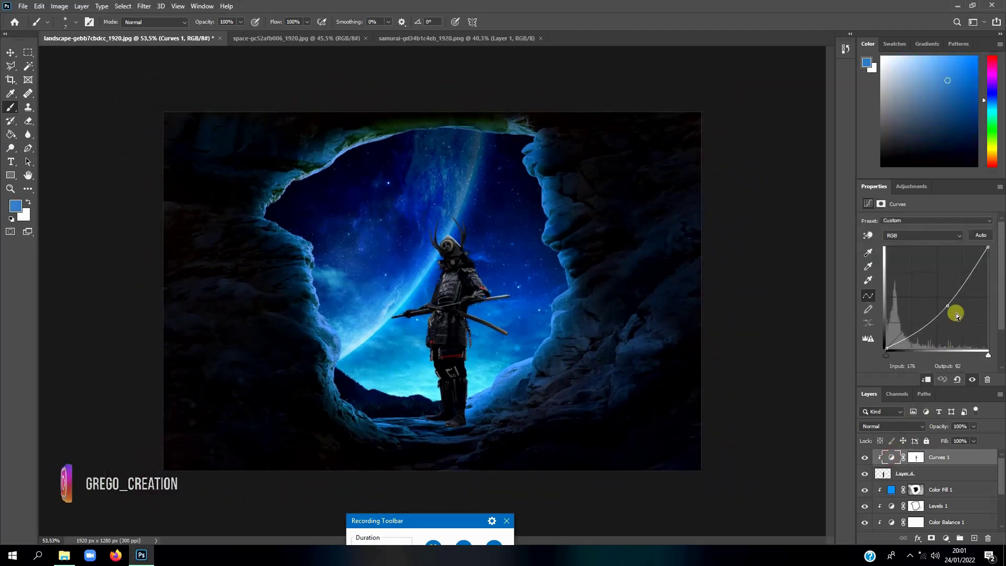
pyautogui.moveTo(949, 307); pyautogui.dragTo(957, 318)
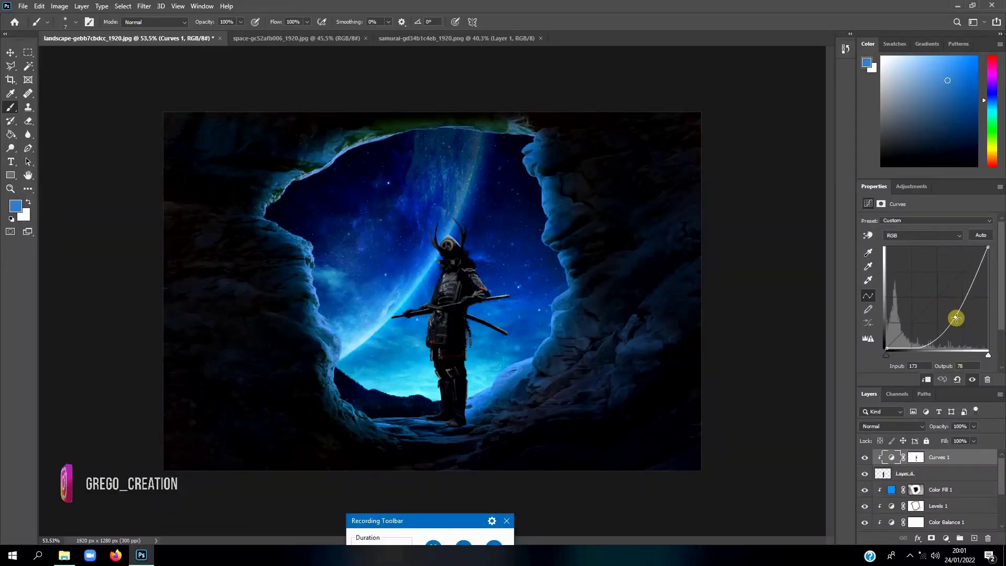
pyautogui.click(951, 458)
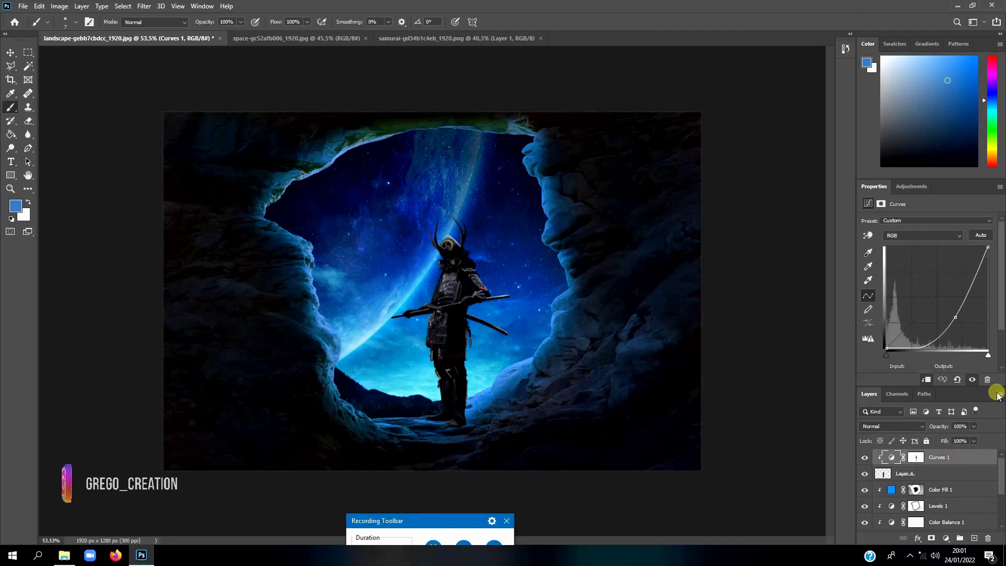
pyautogui.click(10, 53)
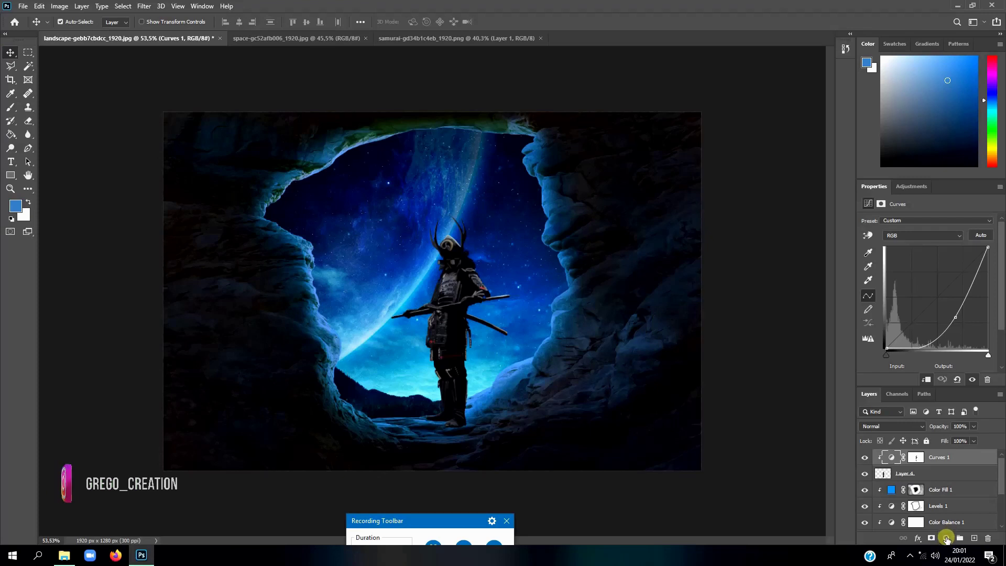
# Step: Add a Solid Color fill layer in bright blue #1694ff above Curves 1
pyautogui.click(947, 539)
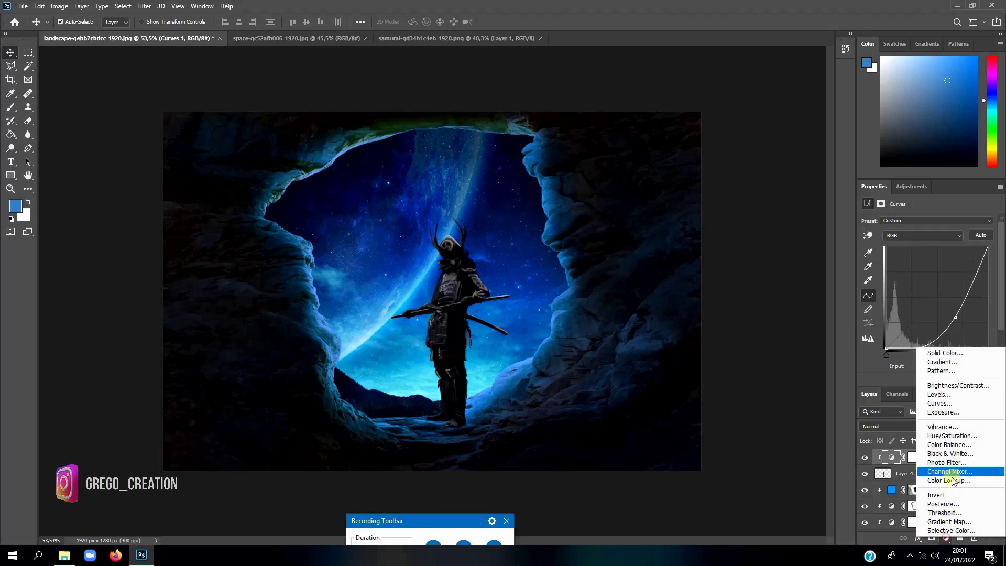
pyautogui.click(961, 354)
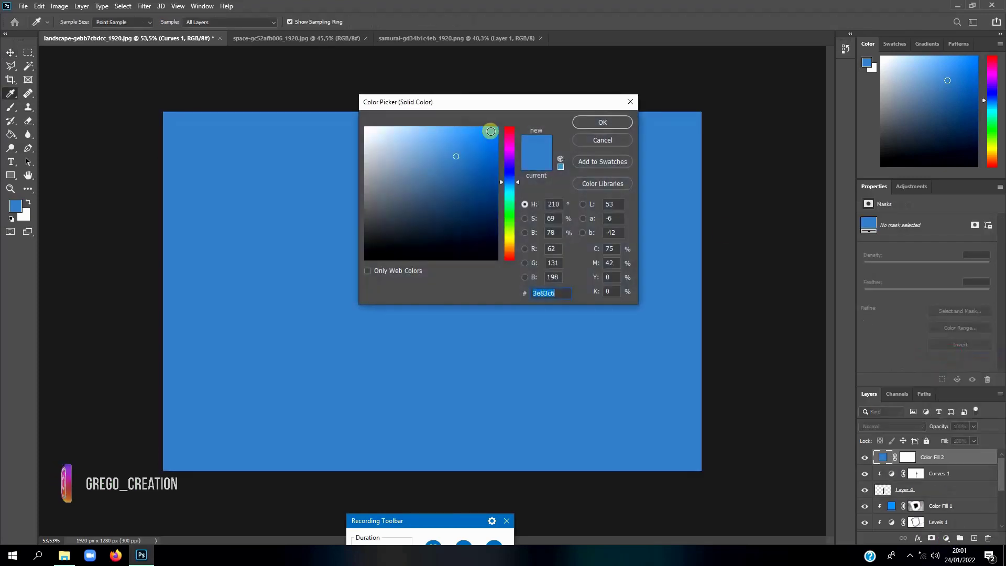
pyautogui.write('16')
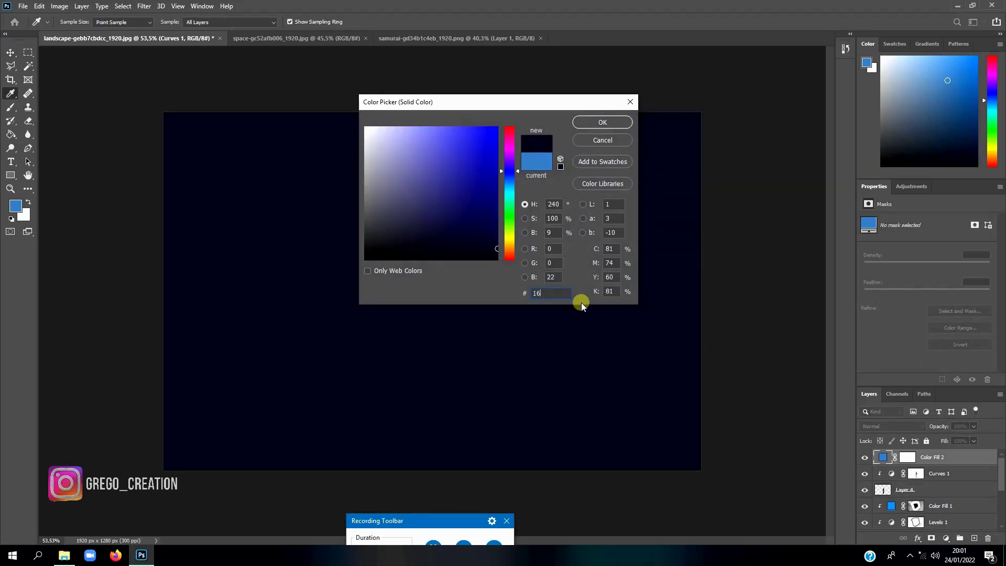
pyautogui.write('94f')
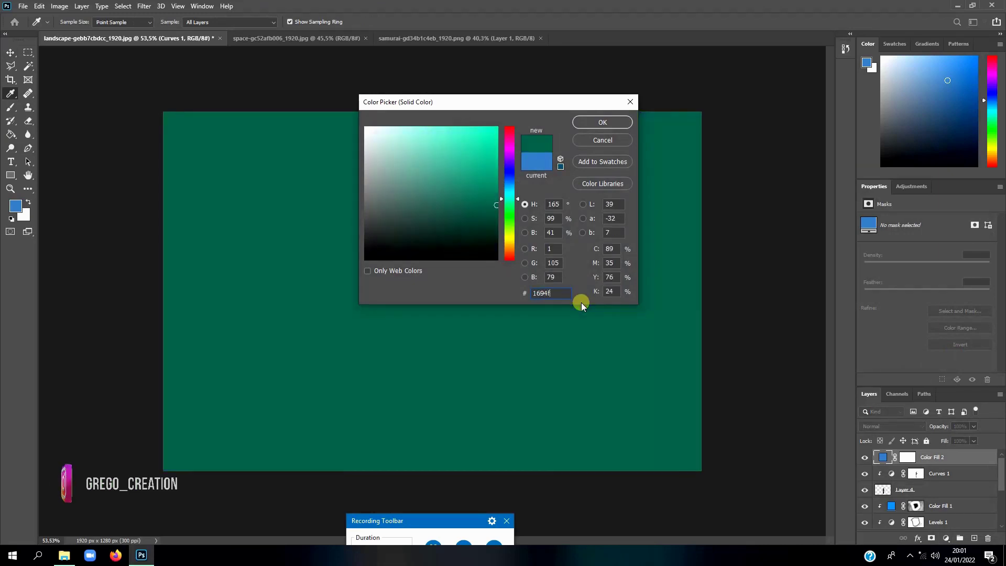
pyautogui.write('f')
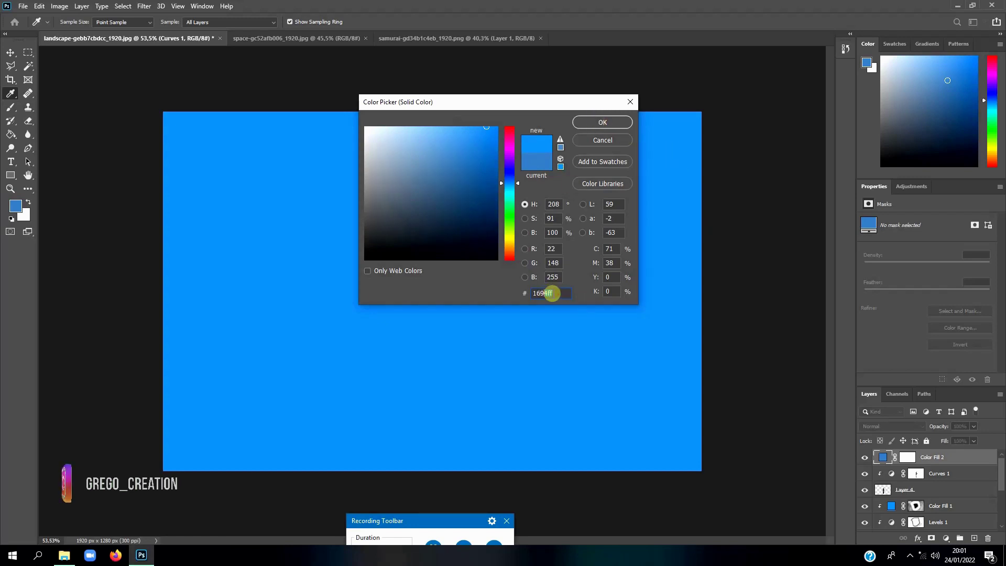
pyautogui.click(549, 293)
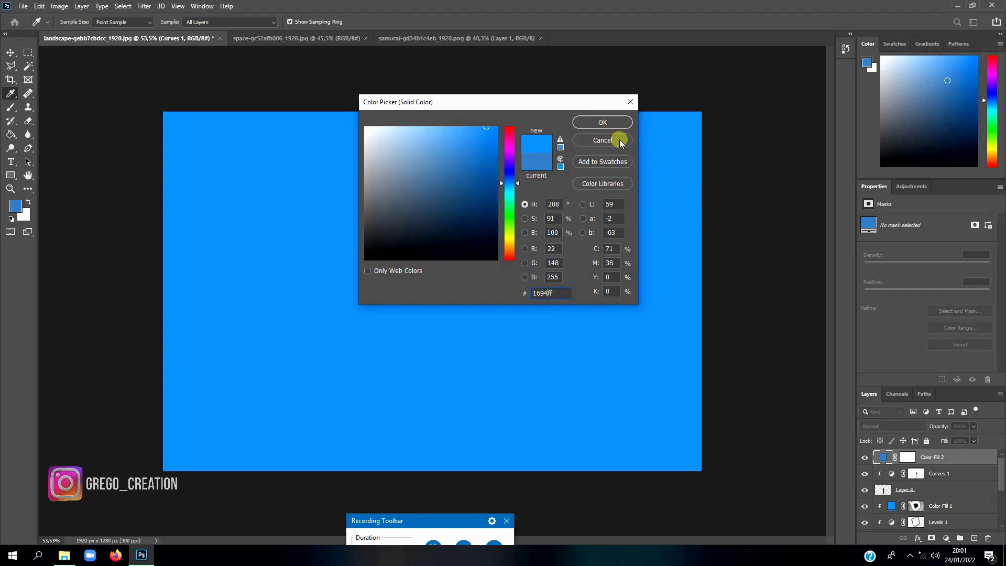
pyautogui.click(592, 122)
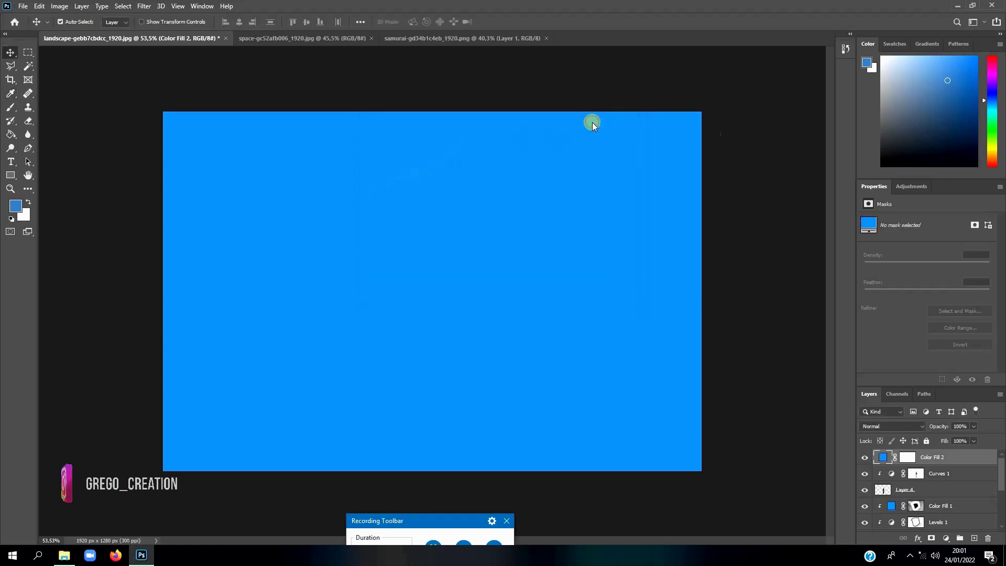
pyautogui.keyDown('alt'); pyautogui.click(963, 464); pyautogui.keyUp('alt')
# Step: Set Color Fill 2 to Overlay blend mode, leaving its opacity at 100%
pyautogui.click(893, 426)
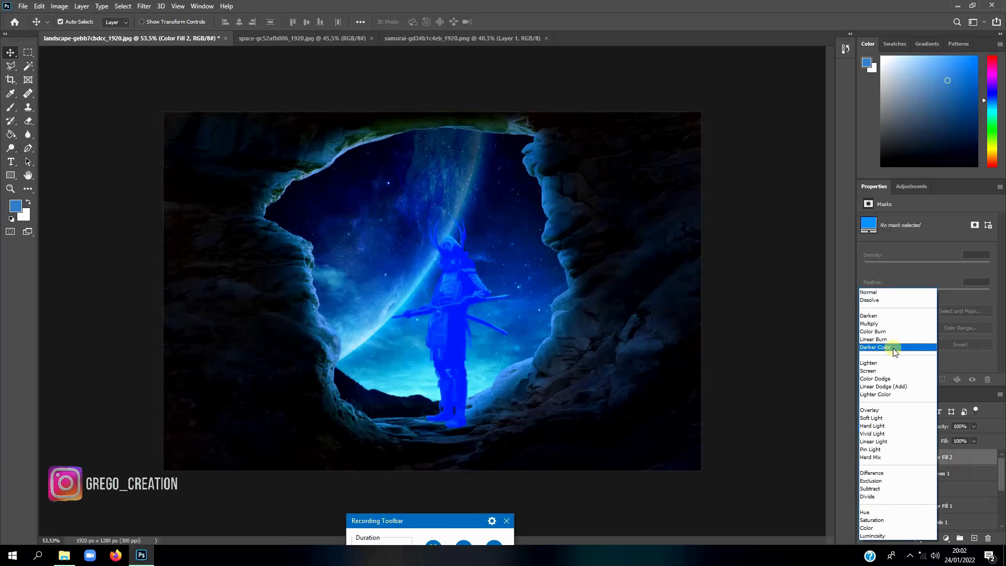
pyautogui.click(873, 412)
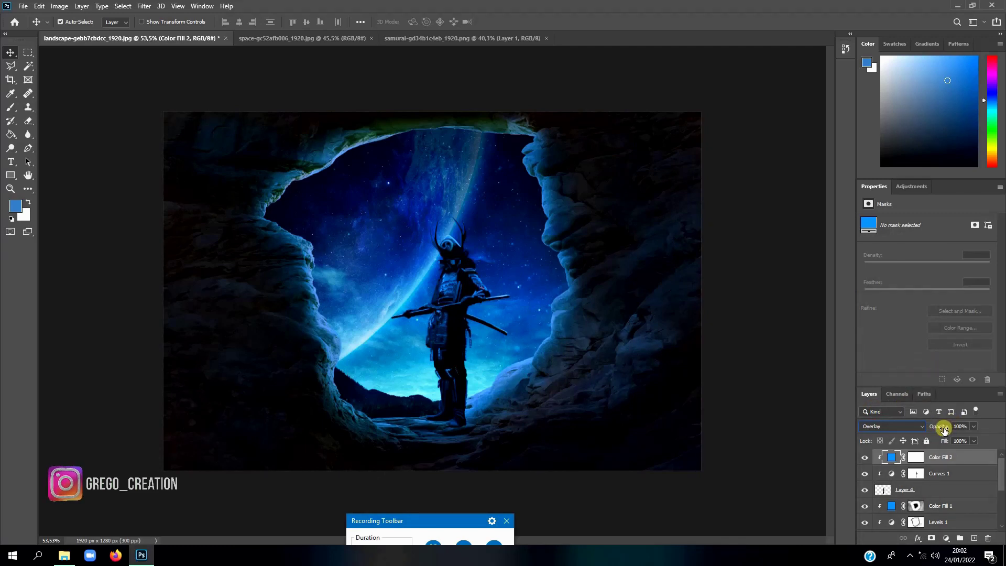
pyautogui.moveTo(944, 429); pyautogui.dragTo(938, 429)
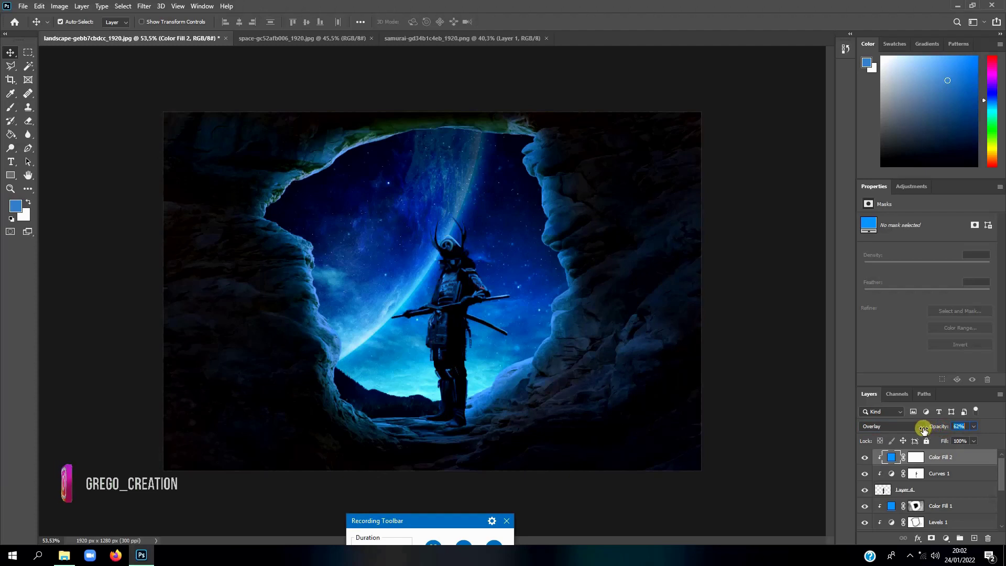
pyautogui.moveTo(941, 430); pyautogui.dragTo(932, 429)
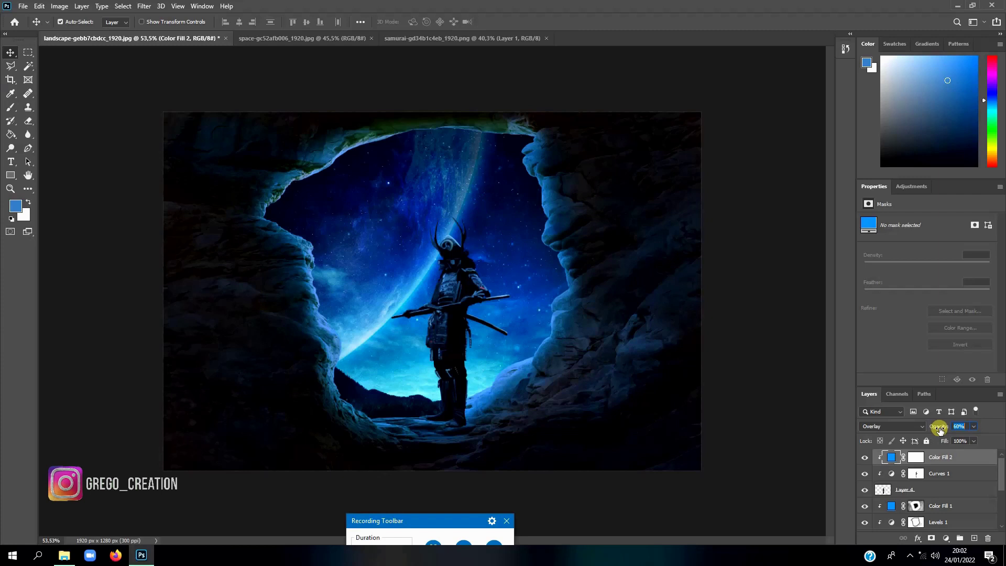
pyautogui.moveTo(941, 429); pyautogui.dragTo(970, 428)
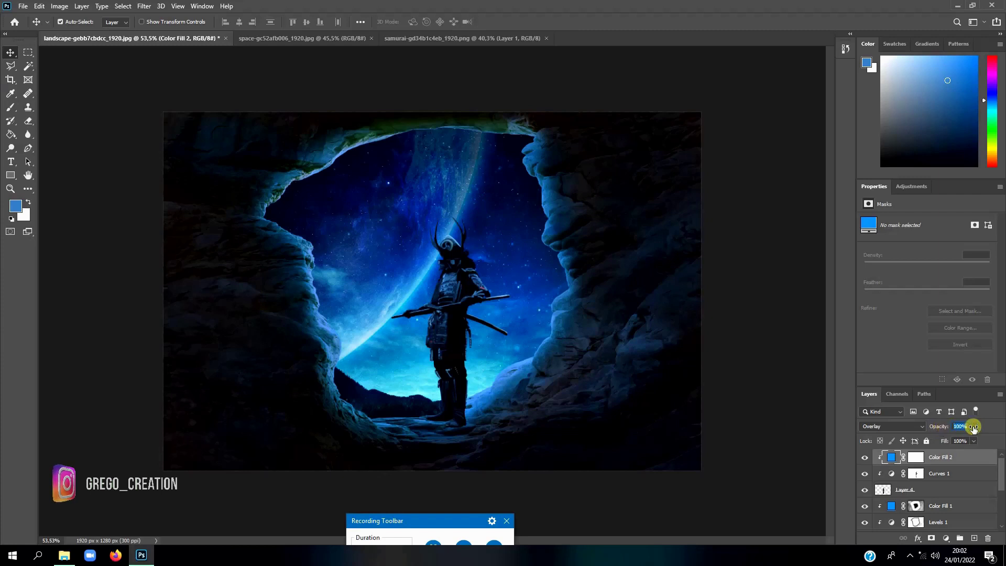
pyautogui.click(917, 458)
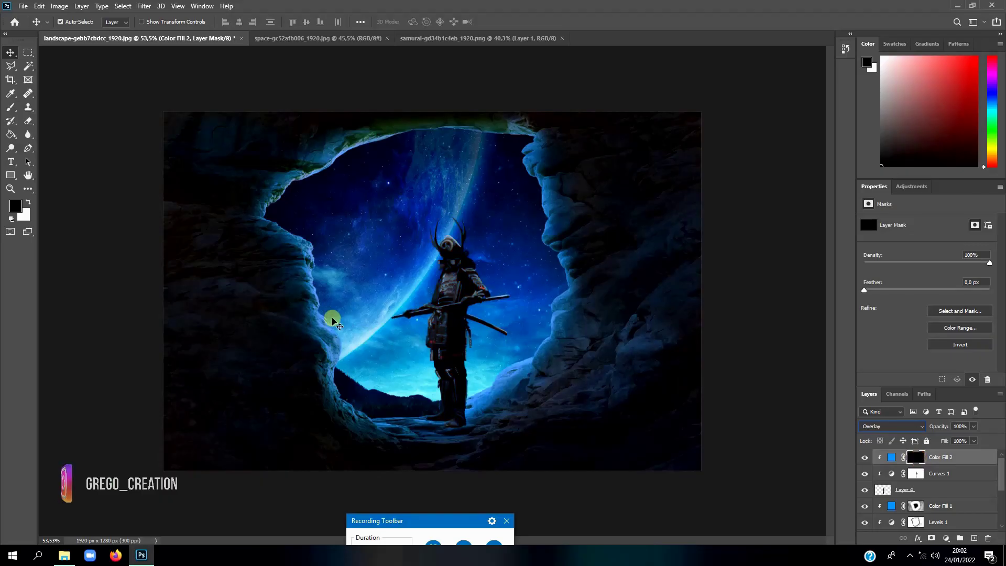
# Step: Ctrl-click the canvas, then choose the standard Brush with default black and white colours
pyautogui.press('ctrl')
pyautogui.keyDown('ctrl'); pyautogui.click(362, 270); pyautogui.keyUp('ctrl')
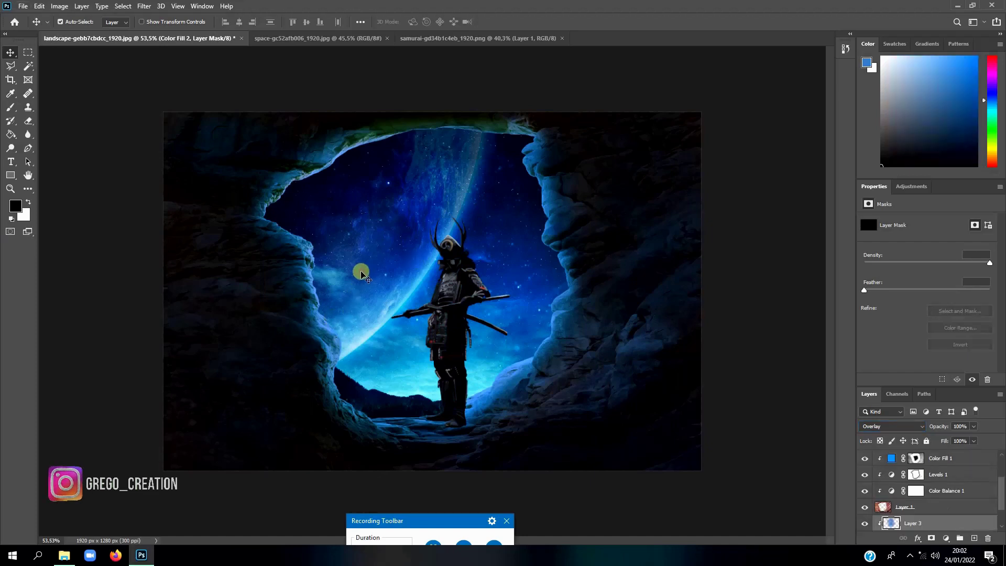
pyautogui.scroll(5, 364, 271)
pyautogui.scroll(2, 378, 267)
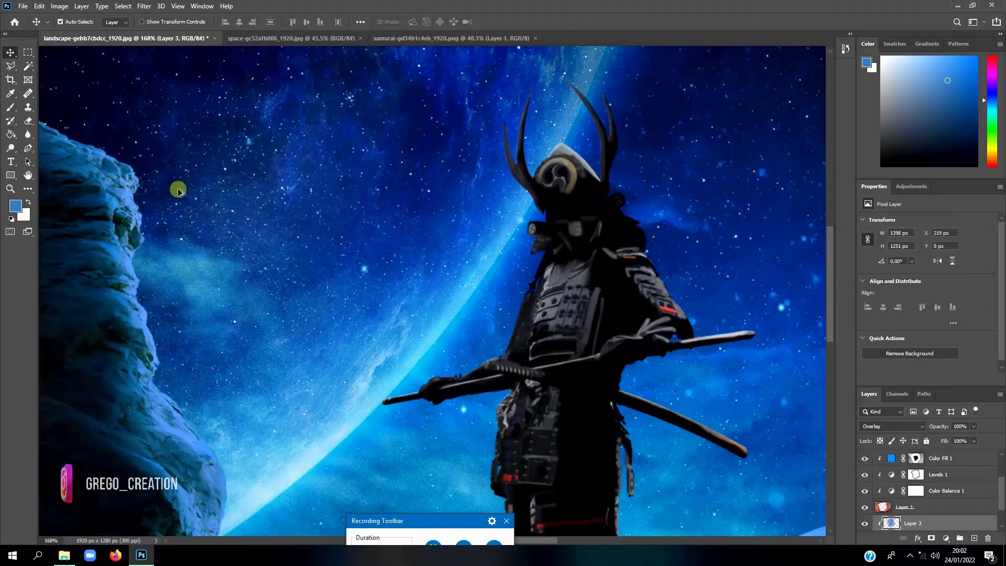
pyautogui.moveTo(14, 111); pyautogui.dragTo(47, 111)
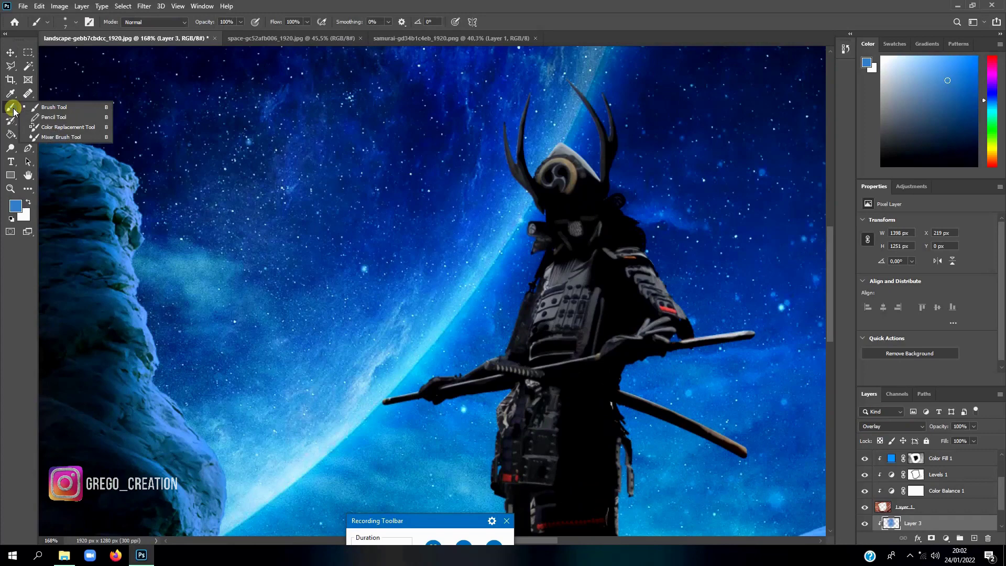
pyautogui.click(71, 107)
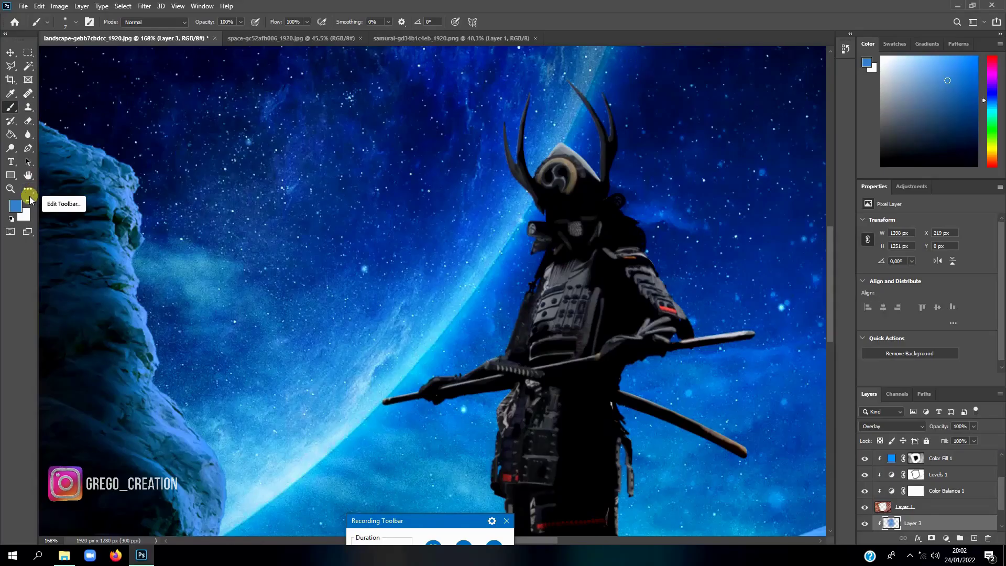
pyautogui.press('d')
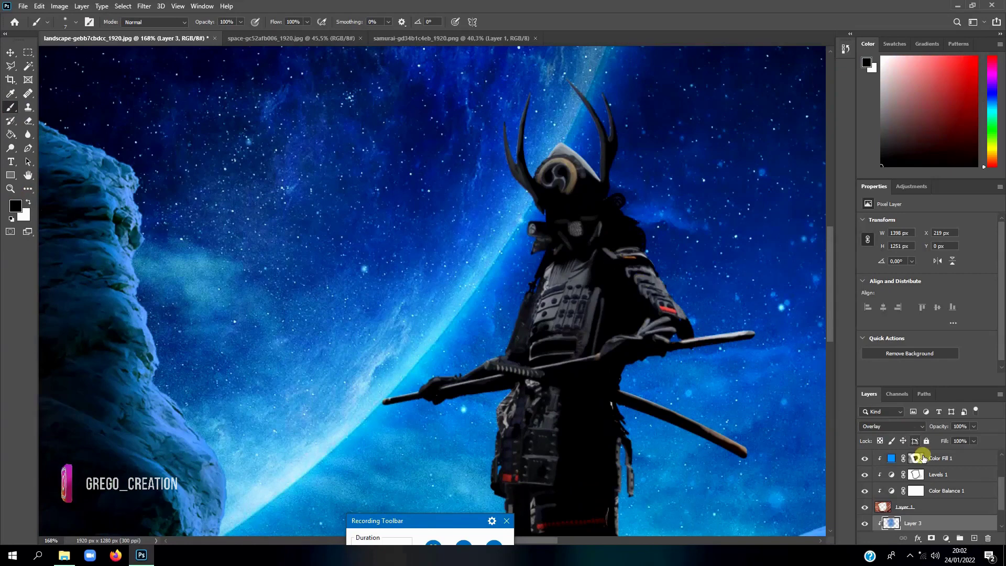
pyautogui.scroll(3, 923, 465)
# Step: Paint white at 45% opacity on the Color Fill 2 mask along the left horn and helmet crest
pyautogui.click(917, 459)
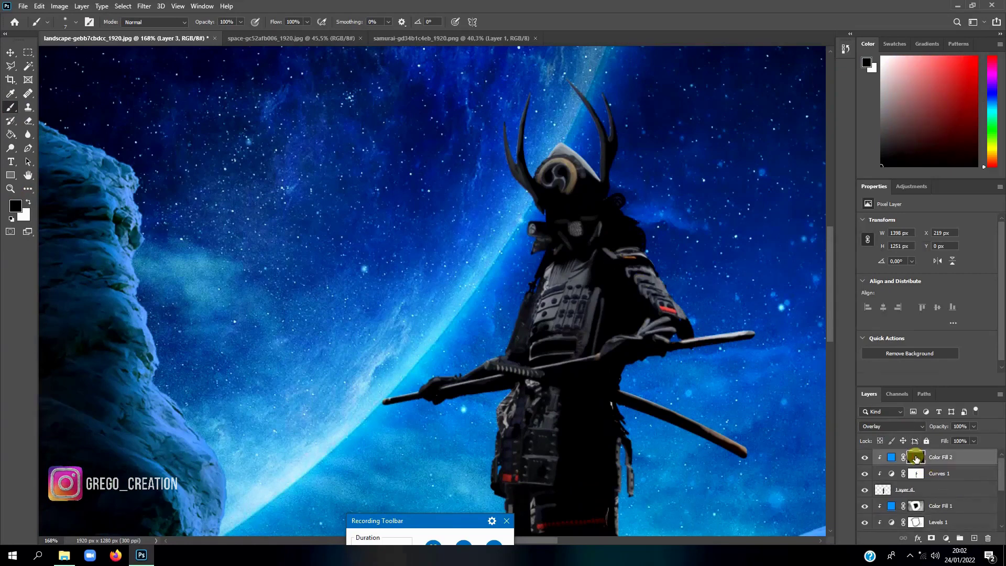
pyautogui.scroll(3, 551, 225)
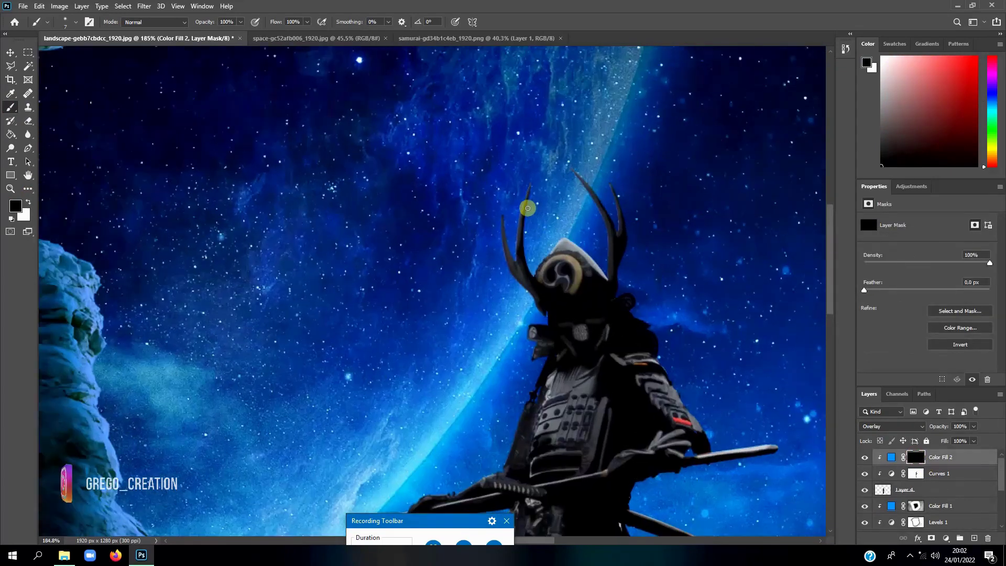
pyautogui.scroll(2, 530, 208)
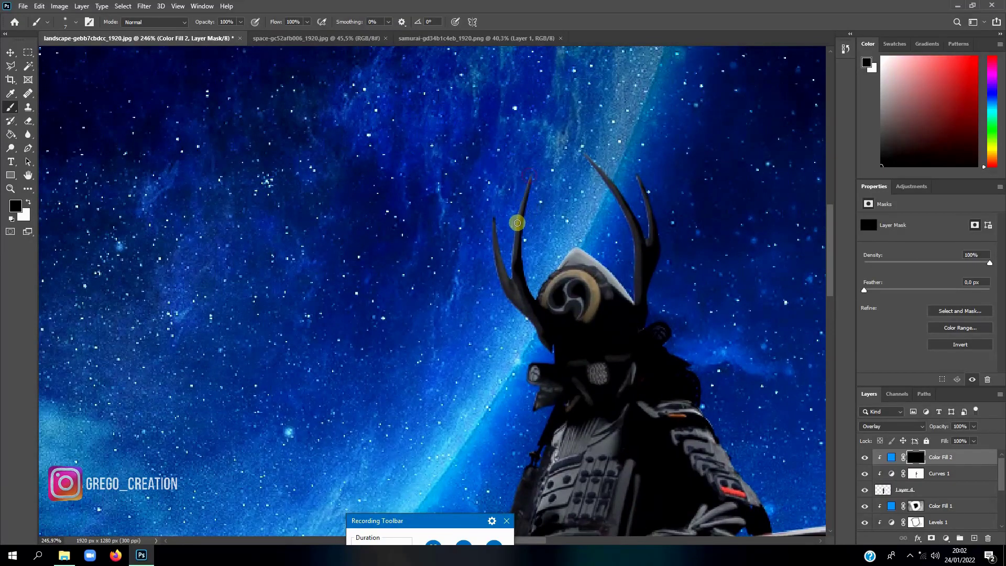
pyautogui.press('x')
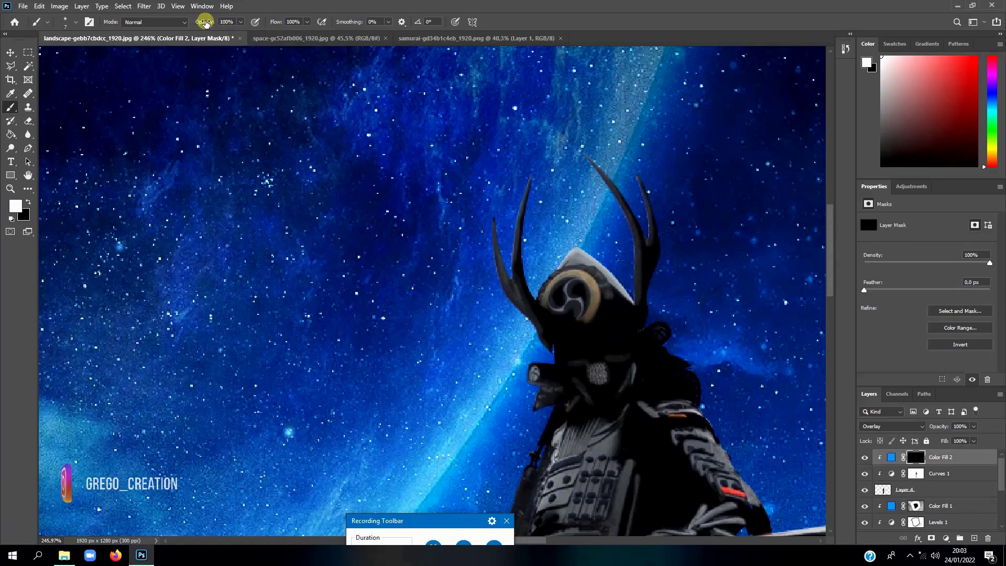
pyautogui.moveTo(203, 22); pyautogui.dragTo(176, 27)
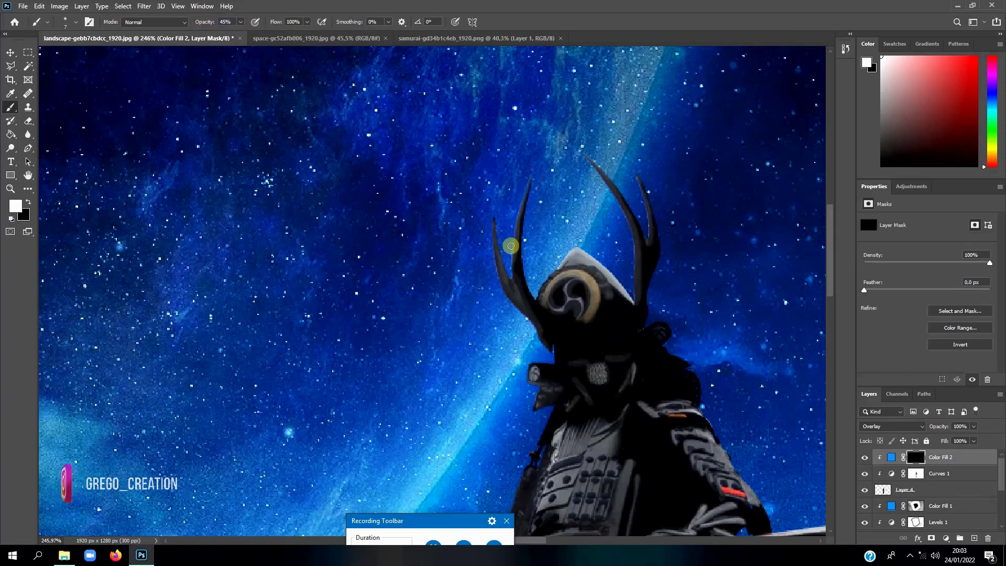
pyautogui.moveTo(511, 276)
pyautogui.mouseDown()
pyautogui.moveTo(496, 220)
pyautogui.moveTo(494, 269)
pyautogui.moveTo(496, 241)
pyautogui.moveTo(498, 277)
pyautogui.moveTo(514, 281)
pyautogui.moveTo(542, 332)
pyautogui.moveTo(567, 264)
pyautogui.moveTo(545, 278)
pyautogui.moveTo(546, 299)
pyautogui.moveTo(559, 276)
pyautogui.moveTo(543, 301)
pyautogui.moveTo(581, 273)
pyautogui.mouseUp()
pyautogui.moveTo(561, 274)
pyautogui.mouseDown()
pyautogui.moveTo(586, 275)
pyautogui.moveTo(587, 313)
pyautogui.moveTo(573, 281)
pyautogui.mouseUp()
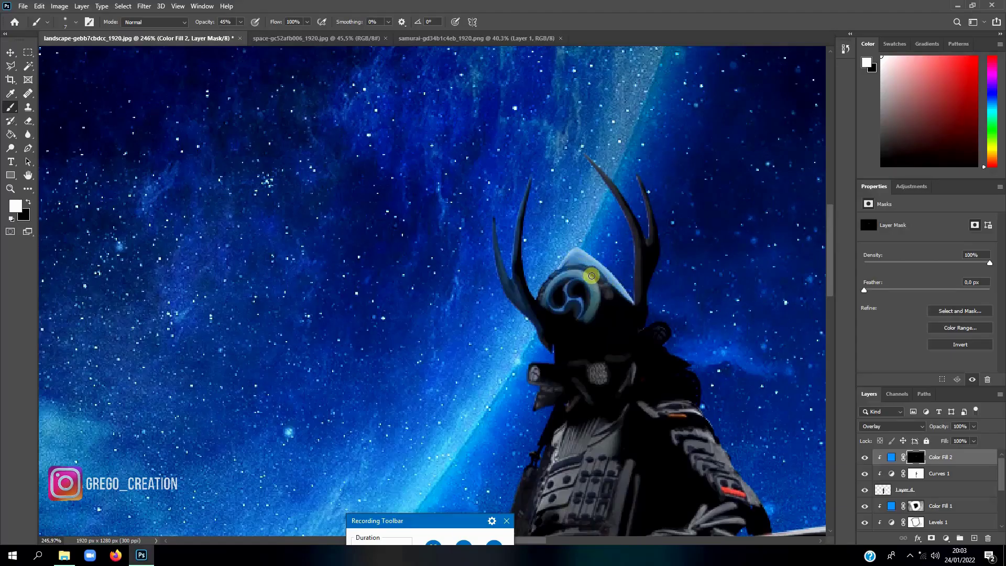
pyautogui.moveTo(591, 276); pyautogui.dragTo(600, 284)
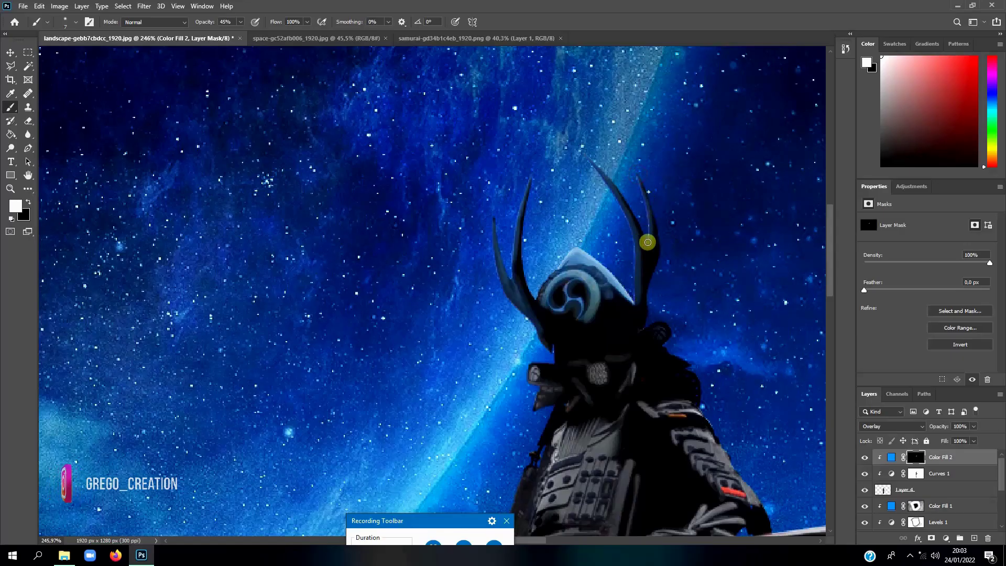
# Step: Paint blue rim light onto the samurai's leg, boot and boot toe
pyautogui.scroll(-3, 629, 199)
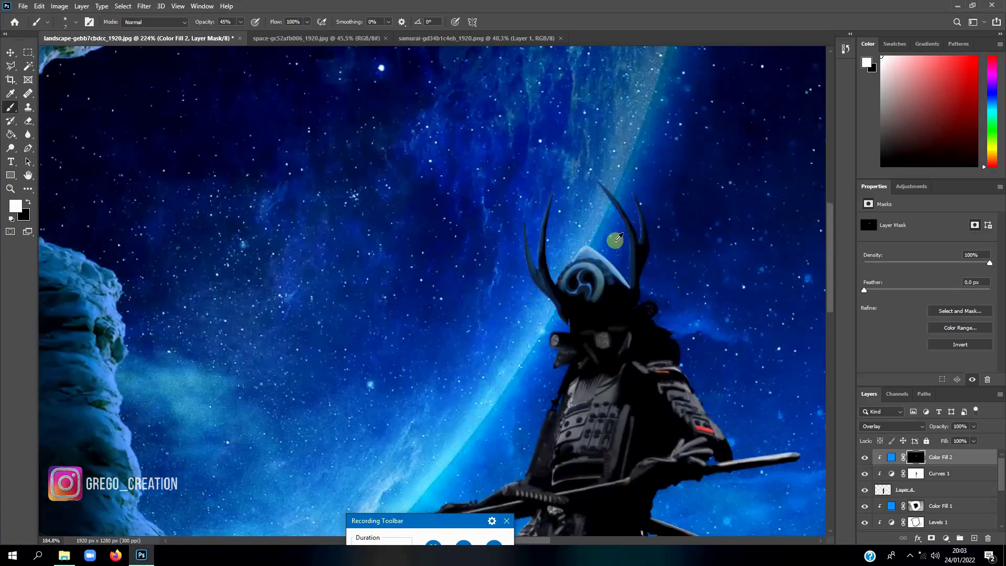
pyautogui.scroll(-2, 608, 256)
pyautogui.scroll(-1, 592, 288)
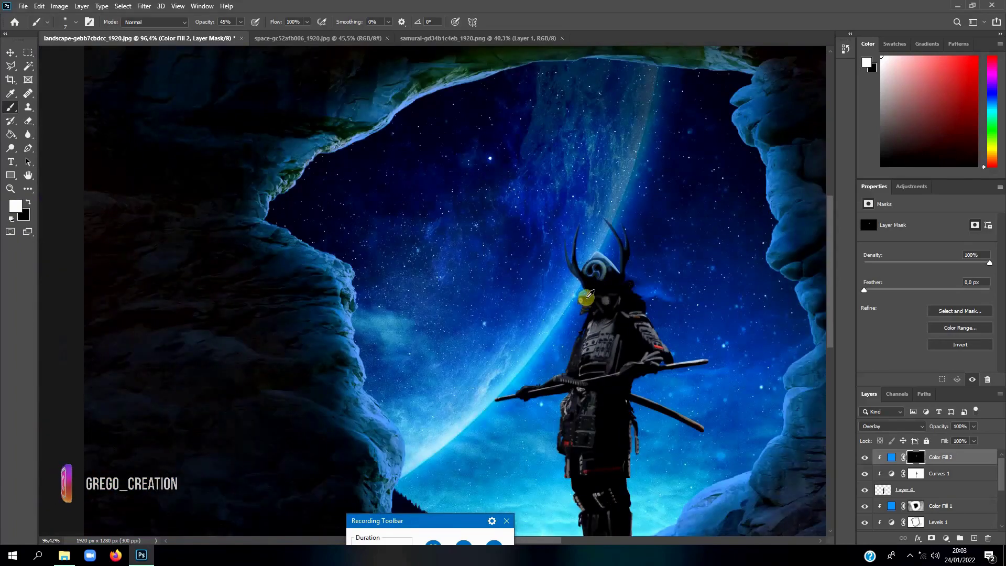
pyautogui.scroll(1, 587, 296)
pyautogui.scroll(2, 569, 225)
pyautogui.scroll(2, 591, 292)
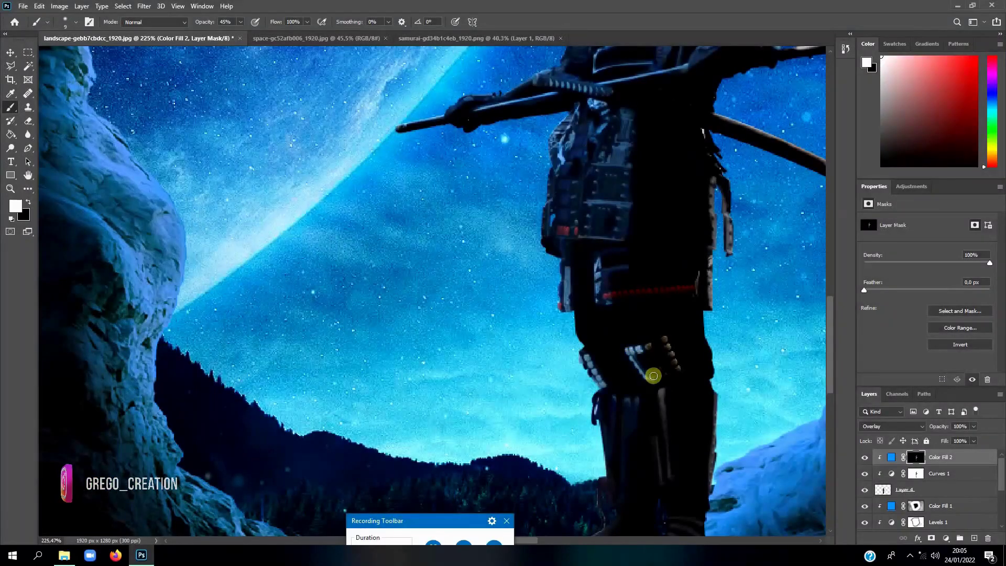
pyautogui.scroll(-3, 652, 375)
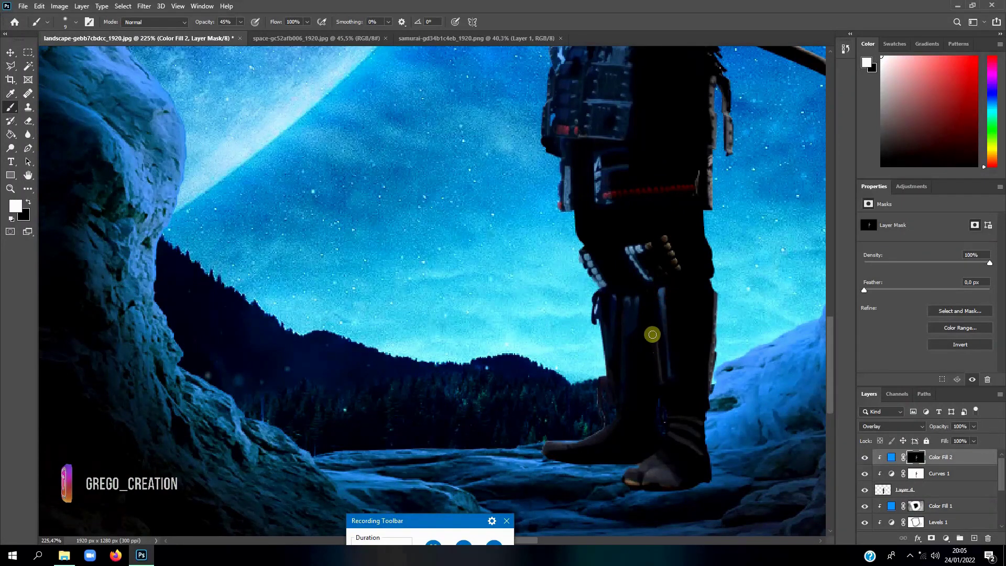
pyautogui.click(658, 345)
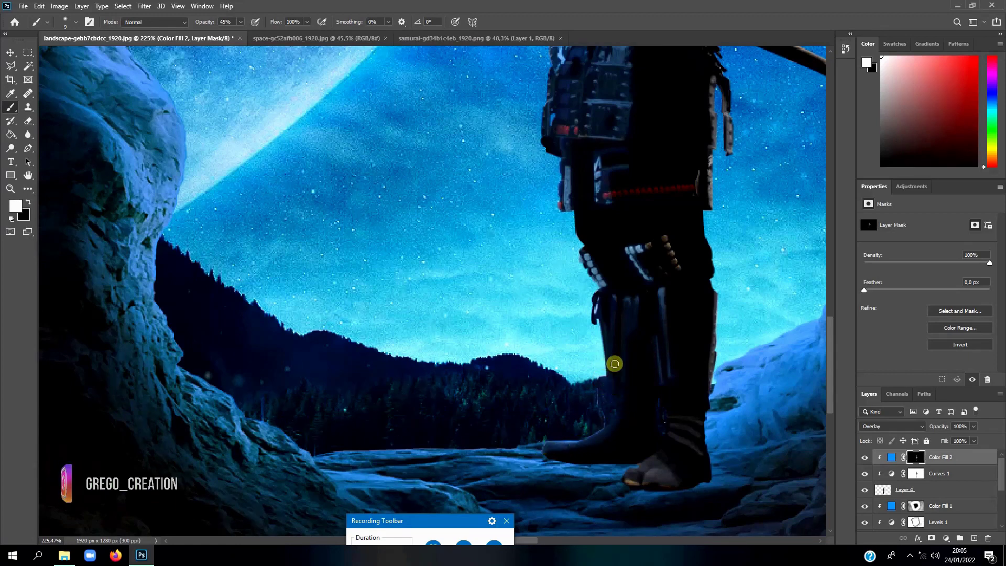
pyautogui.click(657, 455)
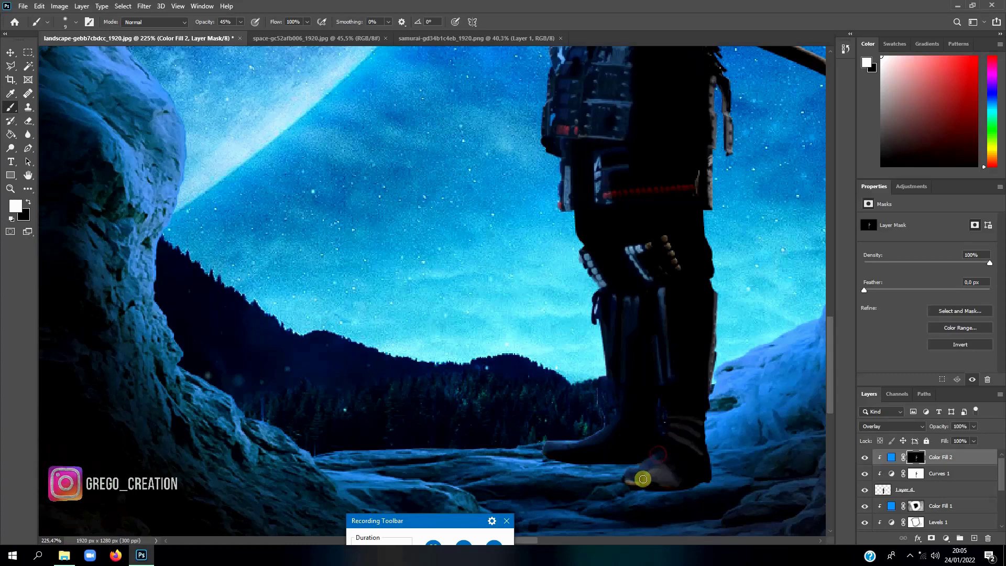
pyautogui.moveTo(643, 479)
pyautogui.mouseDown()
pyautogui.moveTo(663, 486)
pyautogui.moveTo(645, 467)
pyautogui.mouseUp()
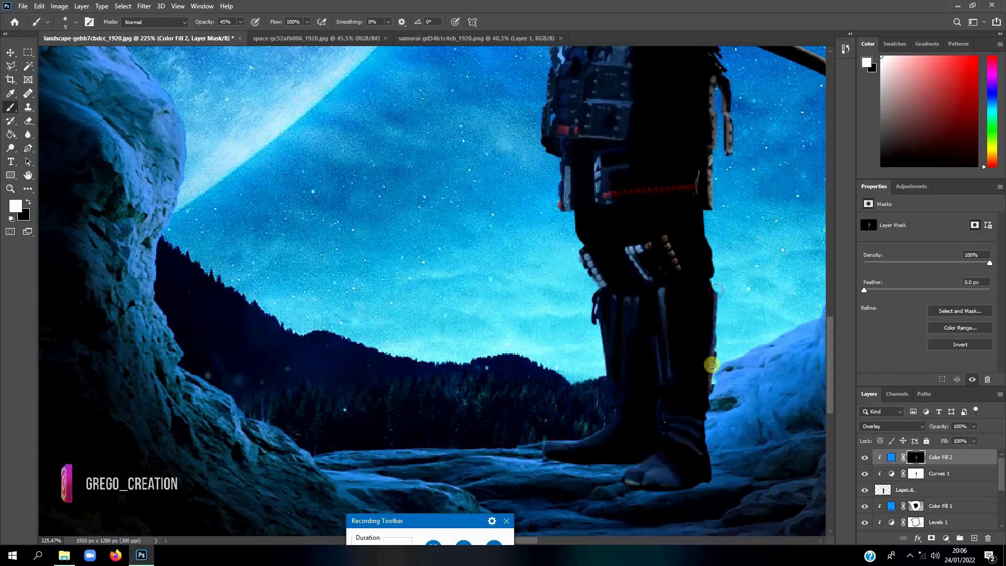
# Step: Paint blue rim light along the upper and lower sword blades
pyautogui.scroll(1, 710, 393)
pyautogui.scroll(2, 709, 390)
pyautogui.scroll(2, 709, 390)
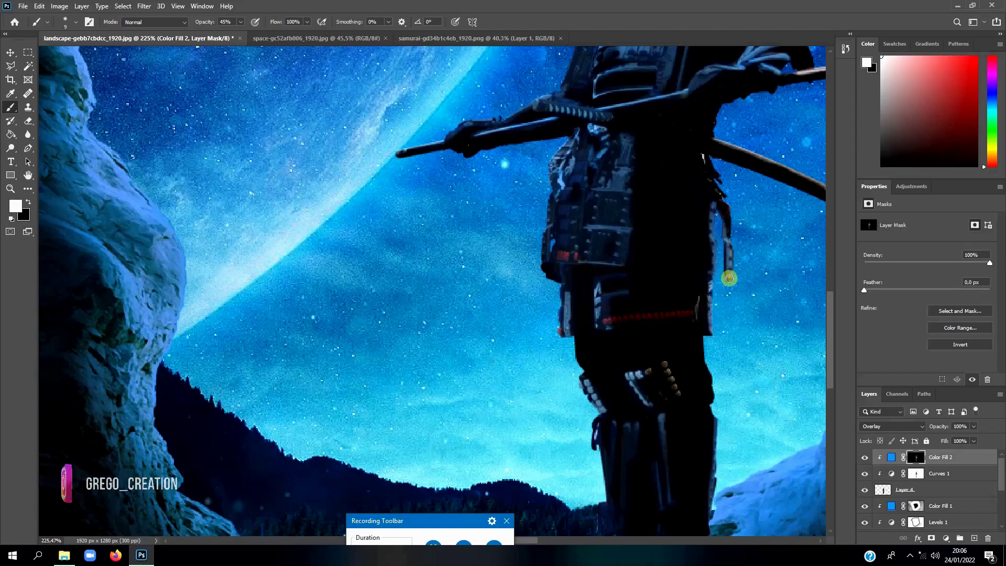
pyautogui.scroll(2, 730, 236)
pyautogui.scroll(2, 708, 278)
pyautogui.scroll(3, 681, 321)
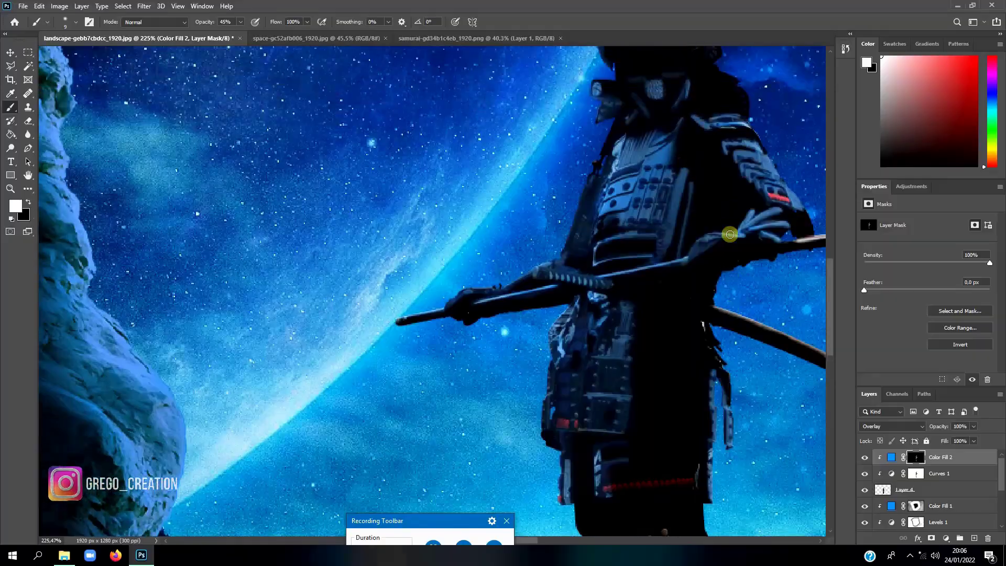
pyautogui.hscroll(2, 681, 320)
pyautogui.hscroll(2, 680, 280)
pyautogui.hscroll(2, 681, 281)
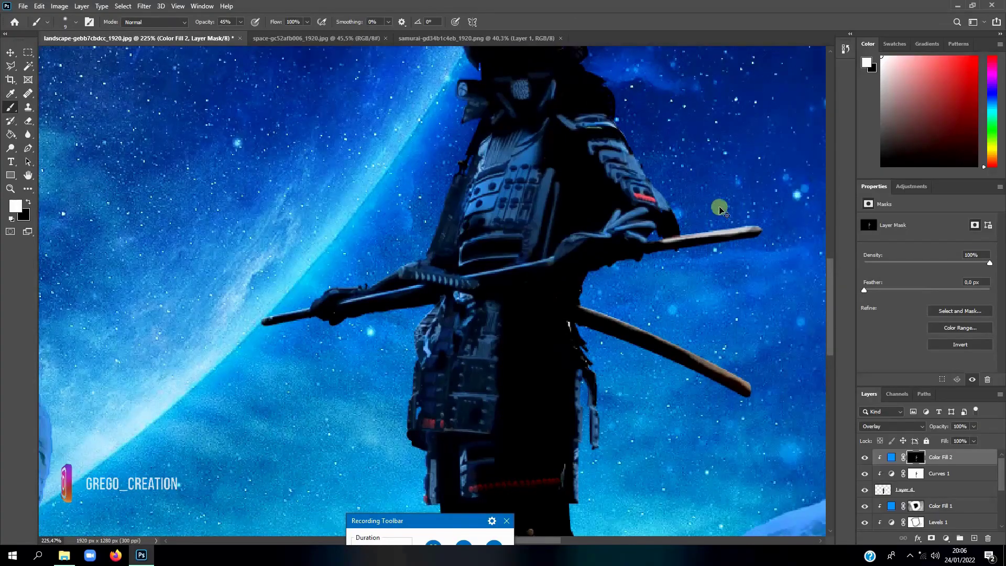
pyautogui.moveTo(665, 241); pyautogui.dragTo(741, 227)
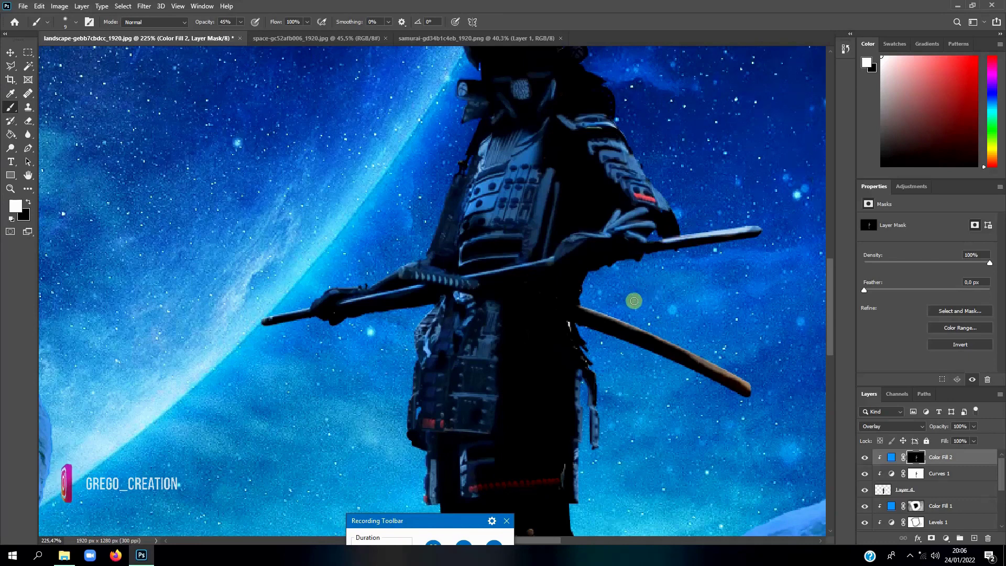
pyautogui.moveTo(579, 307)
pyautogui.mouseDown()
pyautogui.moveTo(749, 390)
pyautogui.moveTo(712, 369)
pyautogui.mouseUp()
pyautogui.scroll(-5, 669, 307)
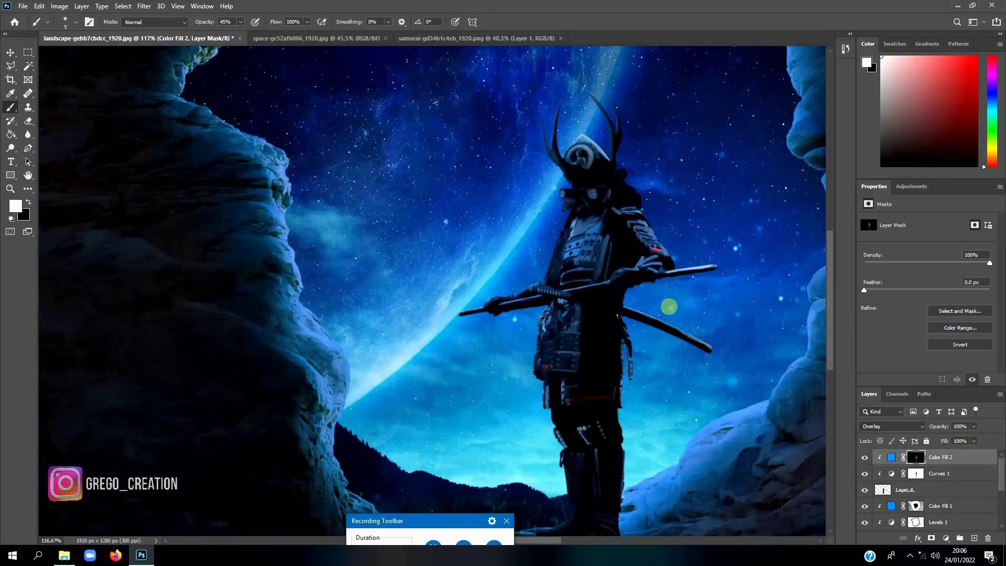
pyautogui.scroll(-2, 521, 334)
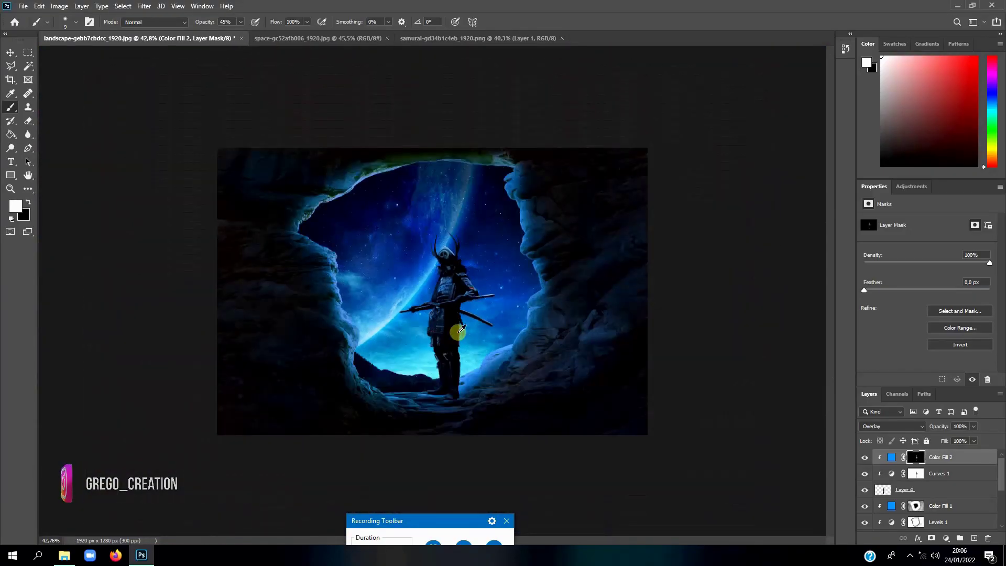
# Step: Set the brush opacity to 53% and enlarge the brush one step with ]
pyautogui.scroll(1, 439, 326)
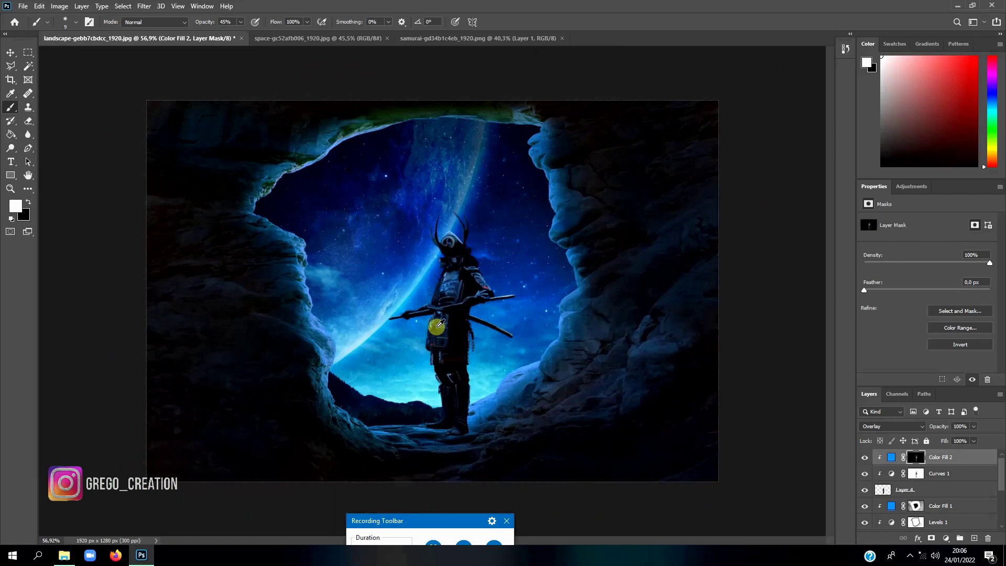
pyautogui.scroll(1, 439, 326)
pyautogui.scroll(-2, 439, 325)
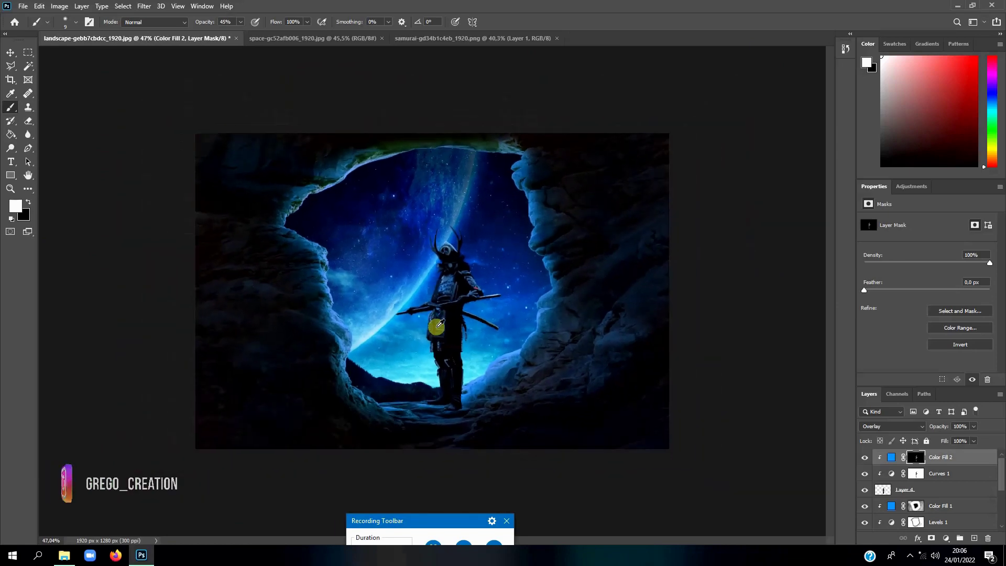
pyautogui.scroll(1, 439, 324)
pyautogui.scroll(1, 441, 314)
pyautogui.scroll(1, 441, 303)
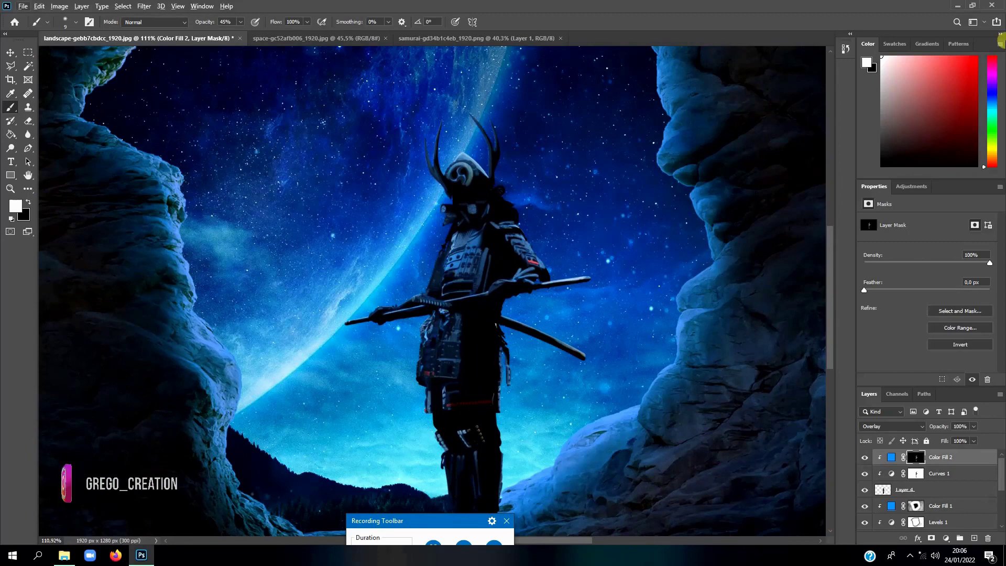
pyautogui.moveTo(219, 21); pyautogui.dragTo(207, 26)
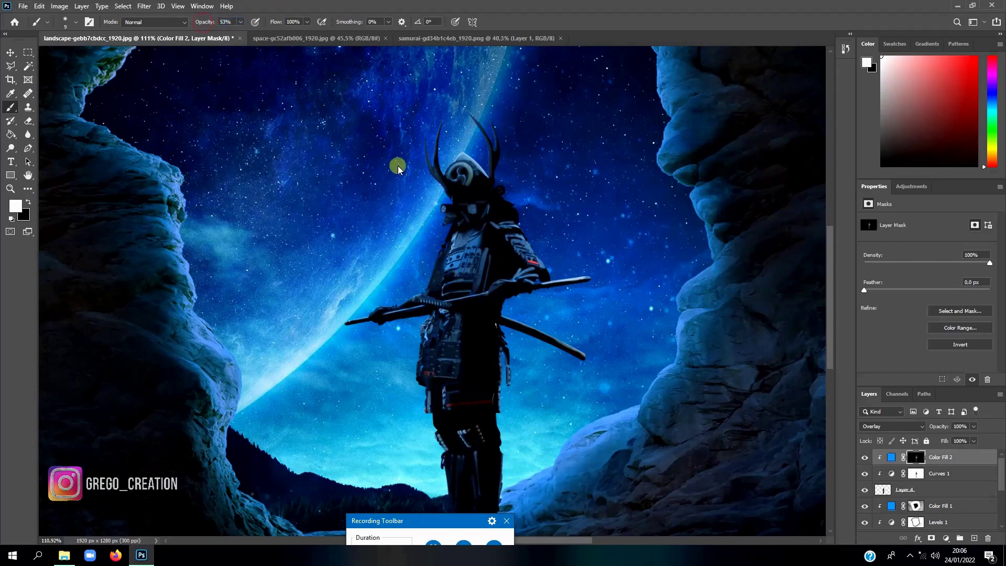
pyautogui.press(']')
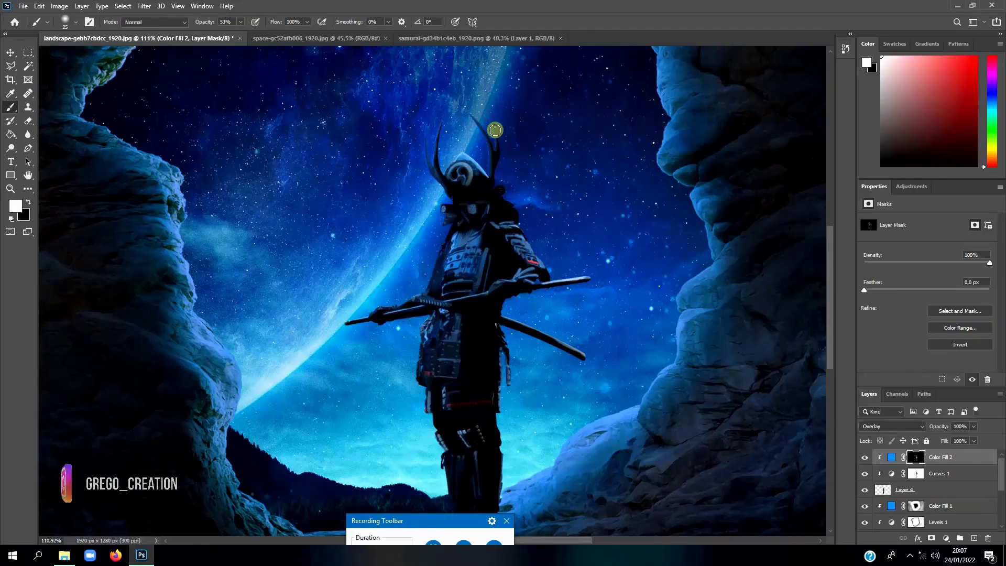
pyautogui.scroll(-3, 572, 158)
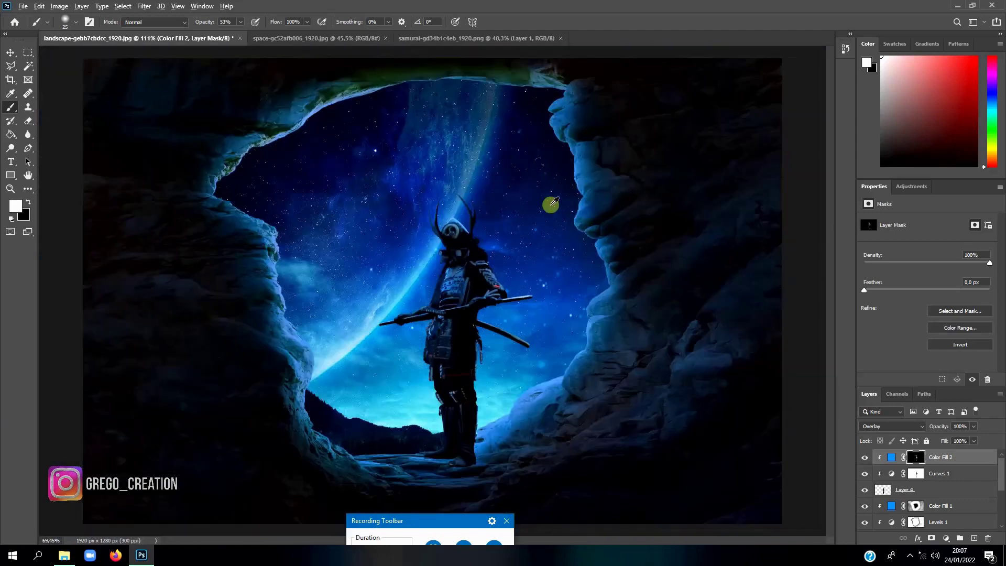
pyautogui.scroll(-2, 550, 204)
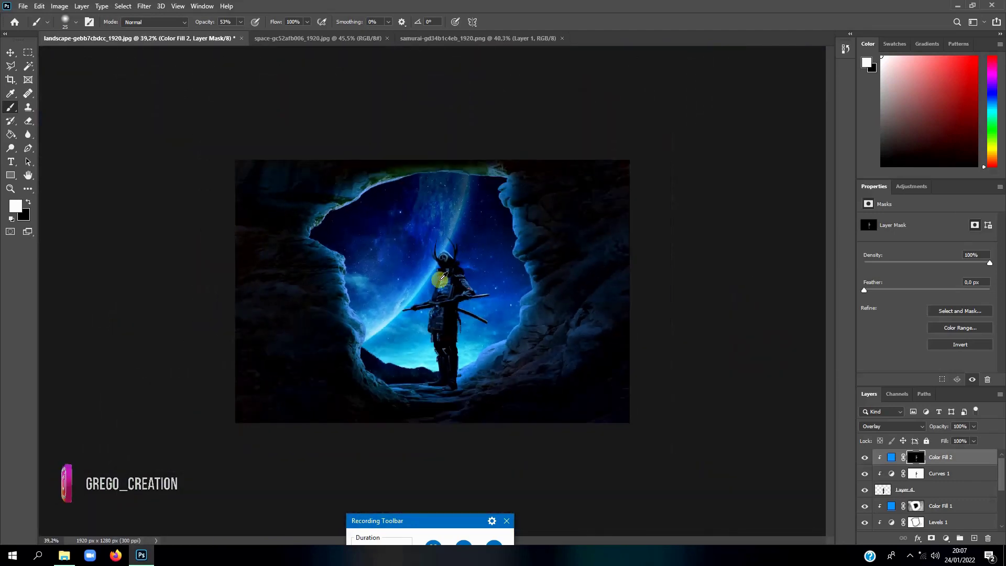
pyautogui.scroll(1, 443, 276)
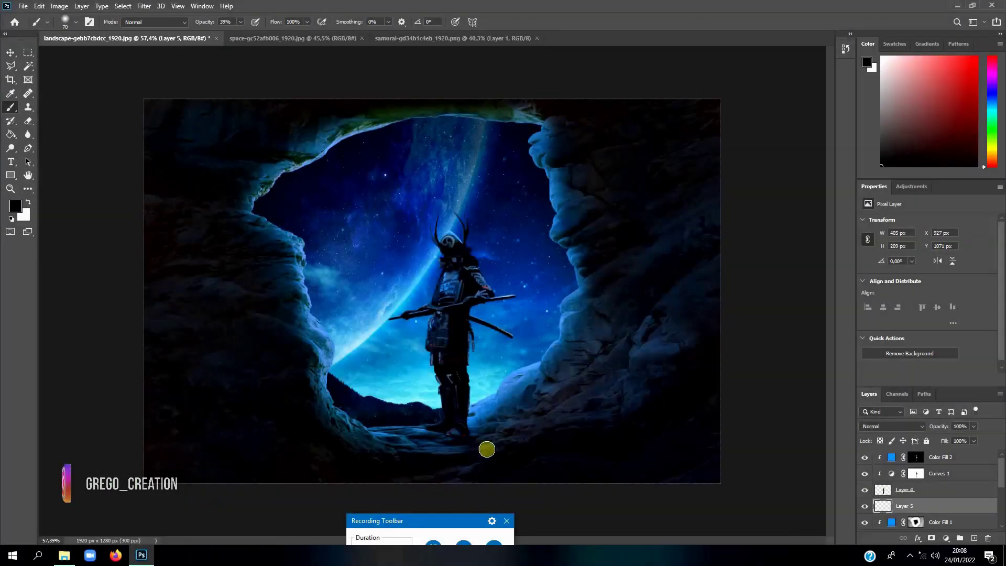
# Step: Paint a soft black shadow beneath the samurai's feet, widening it with a resized brush
pyautogui.moveTo(487, 449)
pyautogui.mouseDown()
pyautogui.moveTo(467, 451)
pyautogui.moveTo(438, 431)
pyautogui.moveTo(461, 452)
pyautogui.moveTo(436, 435)
pyautogui.moveTo(523, 485)
pyautogui.moveTo(447, 426)
pyautogui.moveTo(541, 494)
pyautogui.moveTo(482, 439)
pyautogui.moveTo(606, 493)
pyautogui.mouseUp()
pyautogui.press(']')
pyautogui.press(']')
pyautogui.press(']')
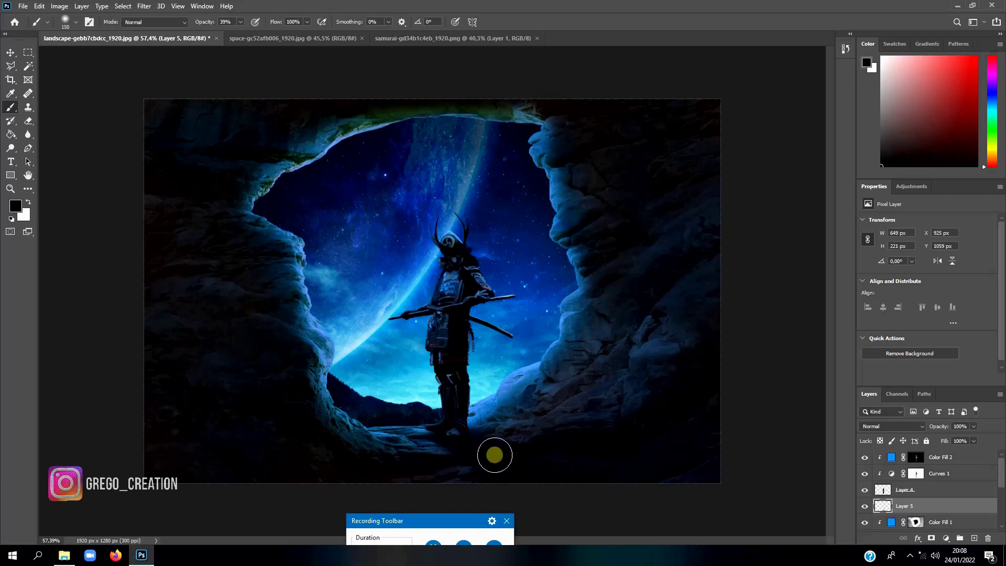
pyautogui.press('[')
pyautogui.moveTo(492, 447)
pyautogui.mouseDown()
pyautogui.moveTo(638, 499)
pyautogui.moveTo(492, 444)
pyautogui.moveTo(730, 494)
pyautogui.moveTo(455, 441)
pyautogui.moveTo(764, 519)
pyautogui.moveTo(666, 470)
pyautogui.moveTo(442, 465)
pyautogui.moveTo(451, 451)
pyautogui.moveTo(503, 478)
pyautogui.moveTo(462, 459)
pyautogui.moveTo(633, 458)
pyautogui.moveTo(661, 446)
pyautogui.mouseUp()
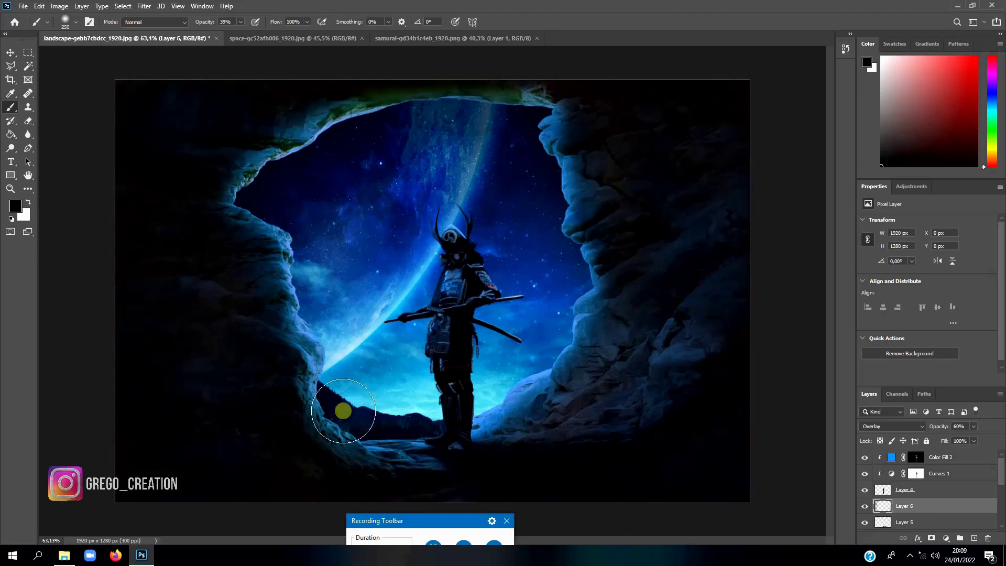
# Step: Switch to the Move tool and clear the layer selection to review the composite
pyautogui.click(32, 93)
pyautogui.click(10, 53)
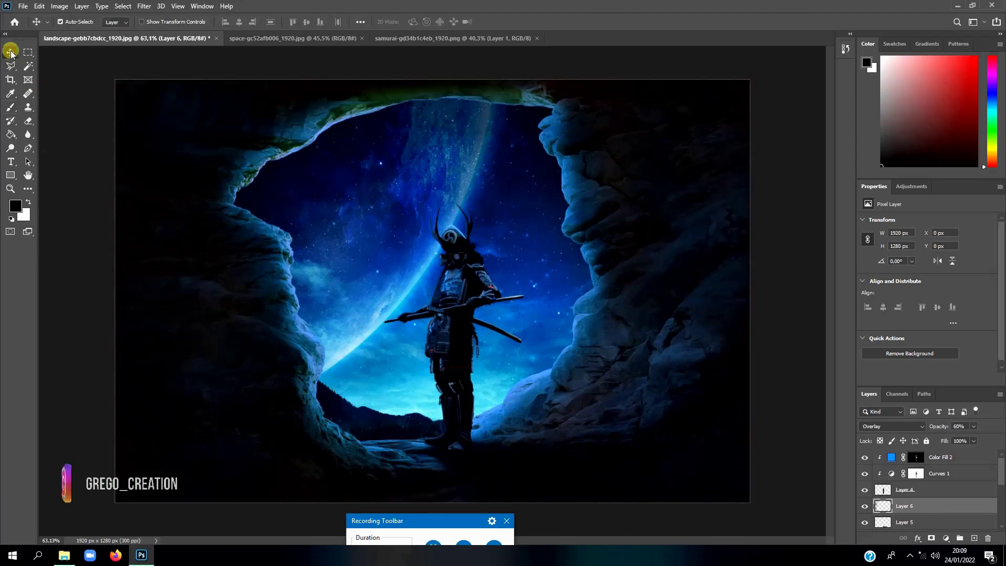
pyautogui.click(64, 251)
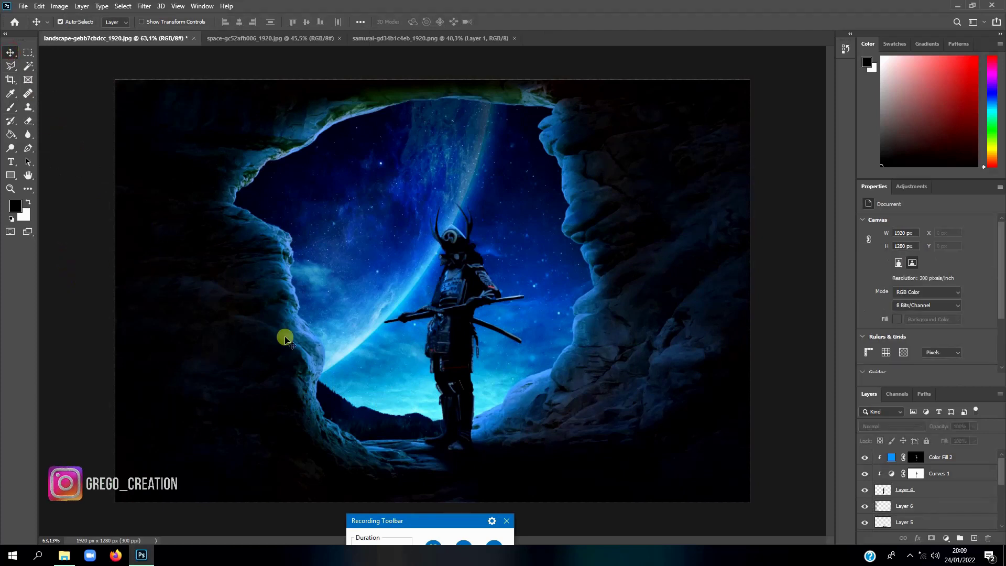
pyautogui.scroll(1, 329, 364)
pyautogui.scroll(-2, 329, 363)
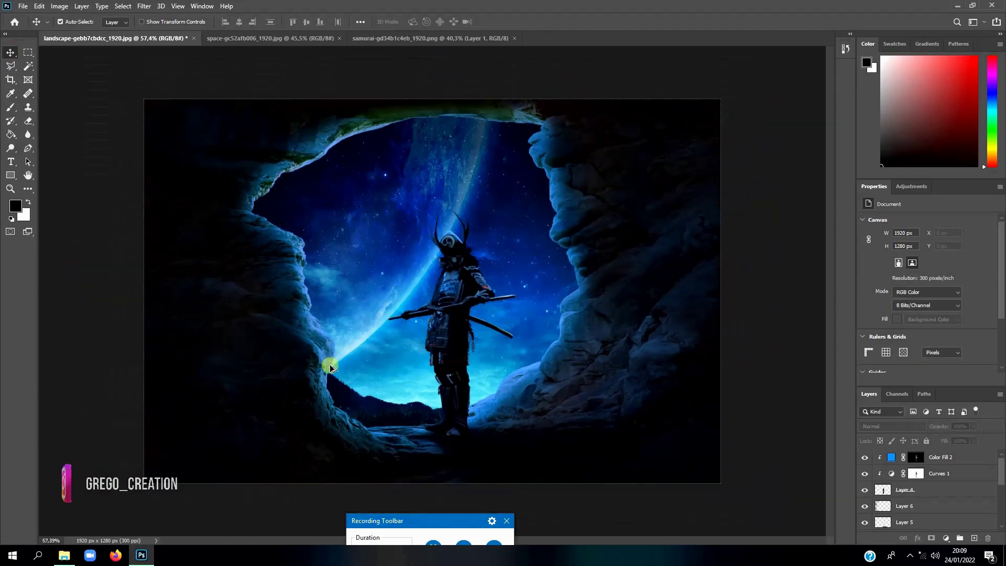